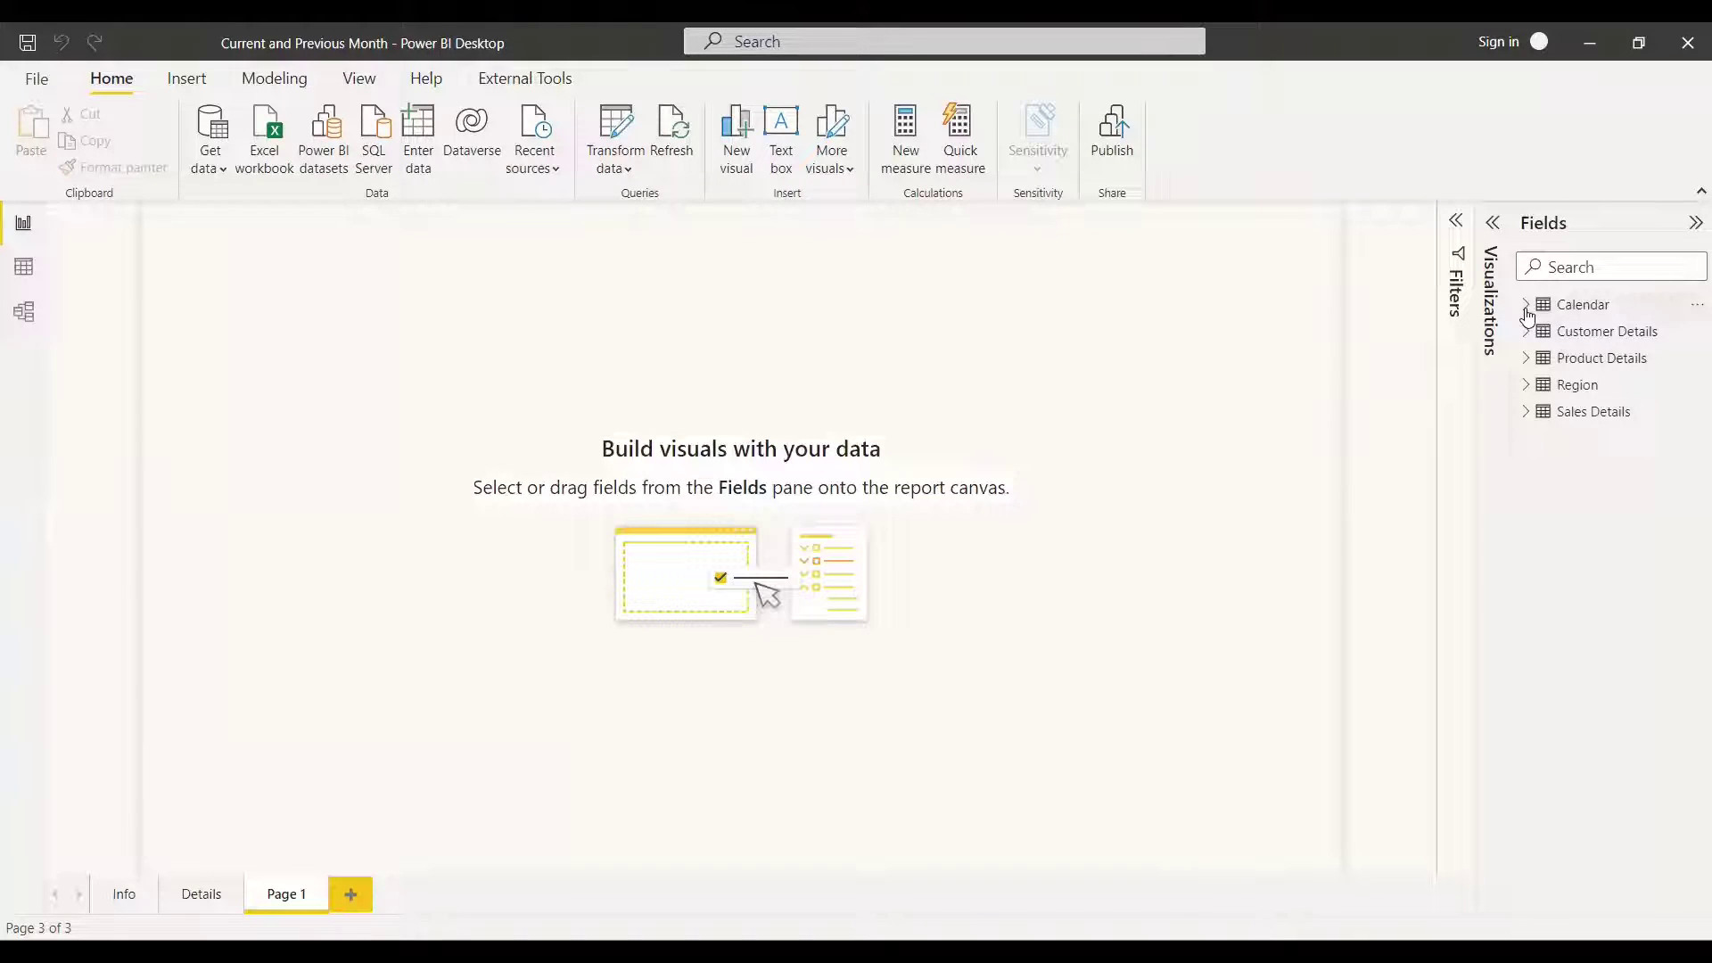
- Add a table visual with OrderDate trimmed to Year and Month, removing Quarter and Day
{"action": "left_click", "coordinate": [1526, 310]}
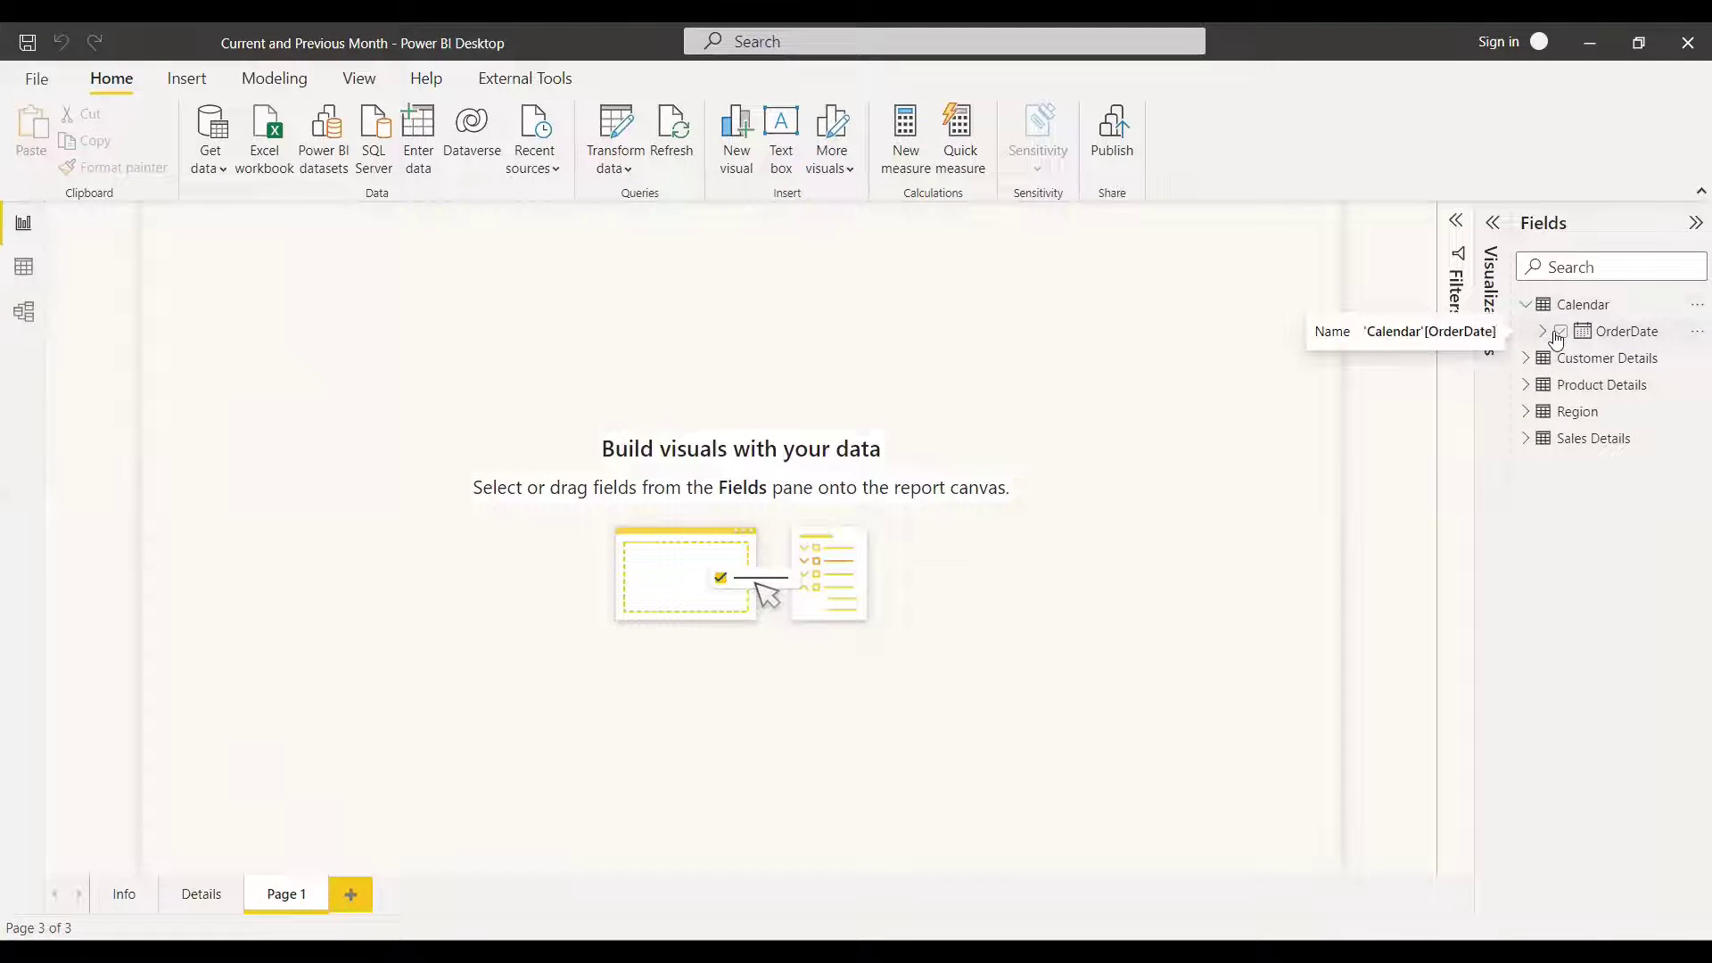
{"action": "left_click", "coordinate": [1494, 224]}
{"action": "left_click", "coordinate": [1394, 464]}
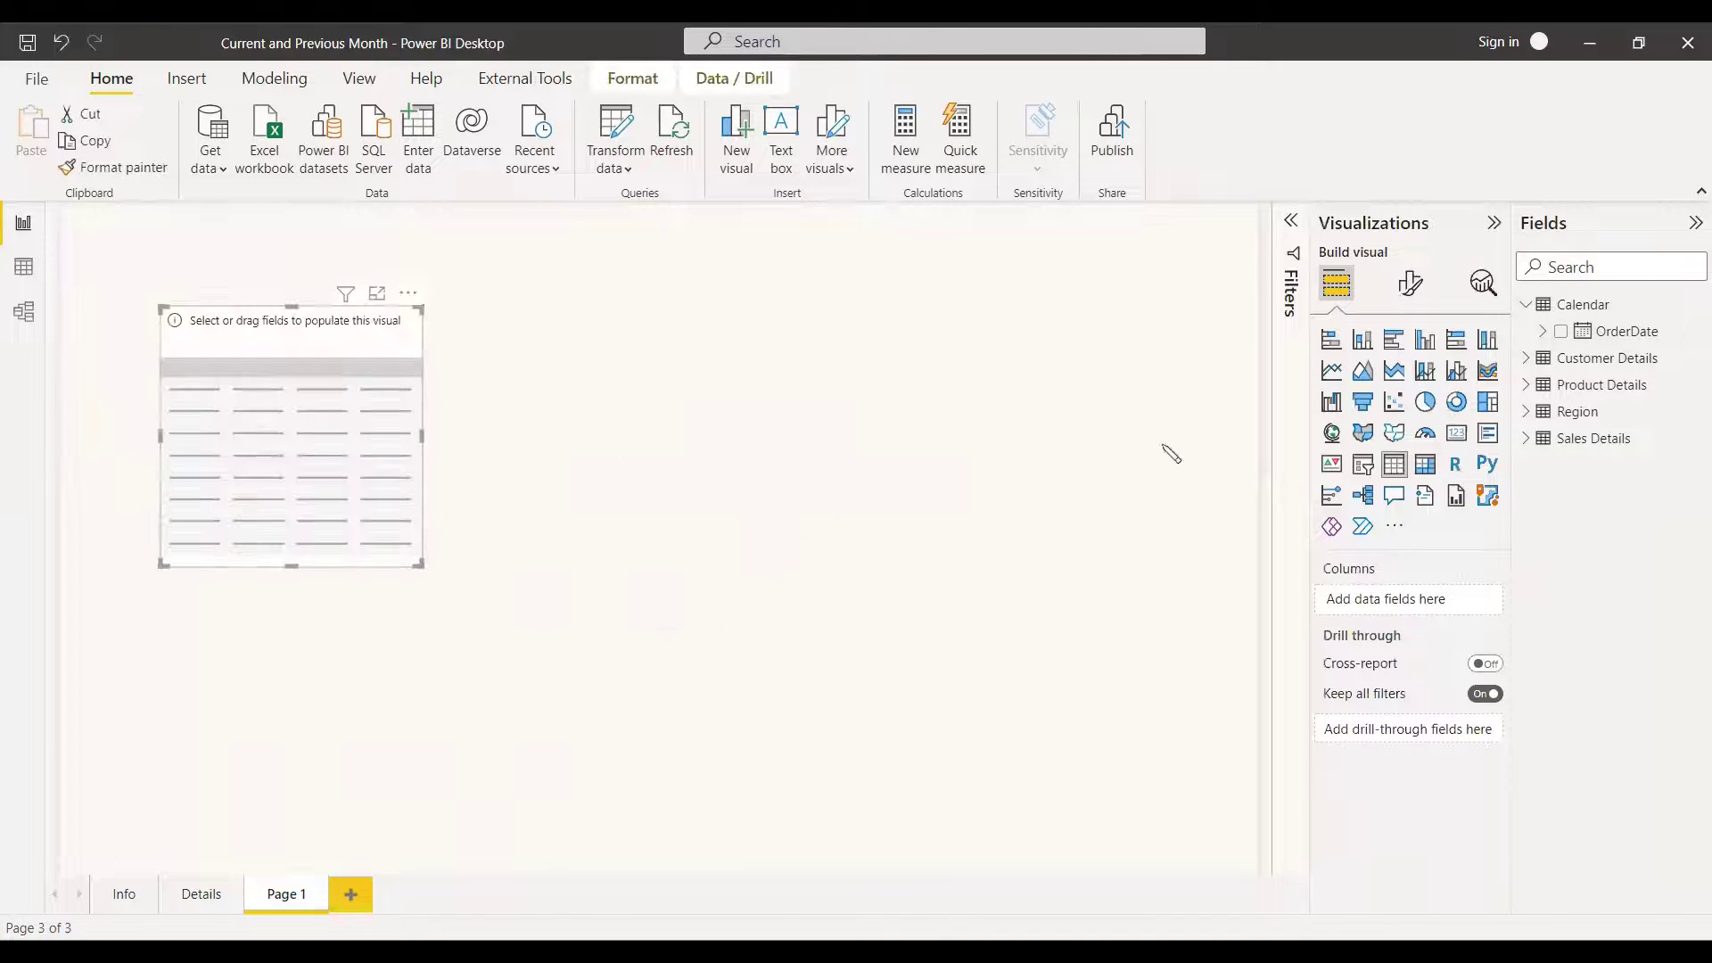
{"action": "left_click", "coordinate": [1560, 333]}
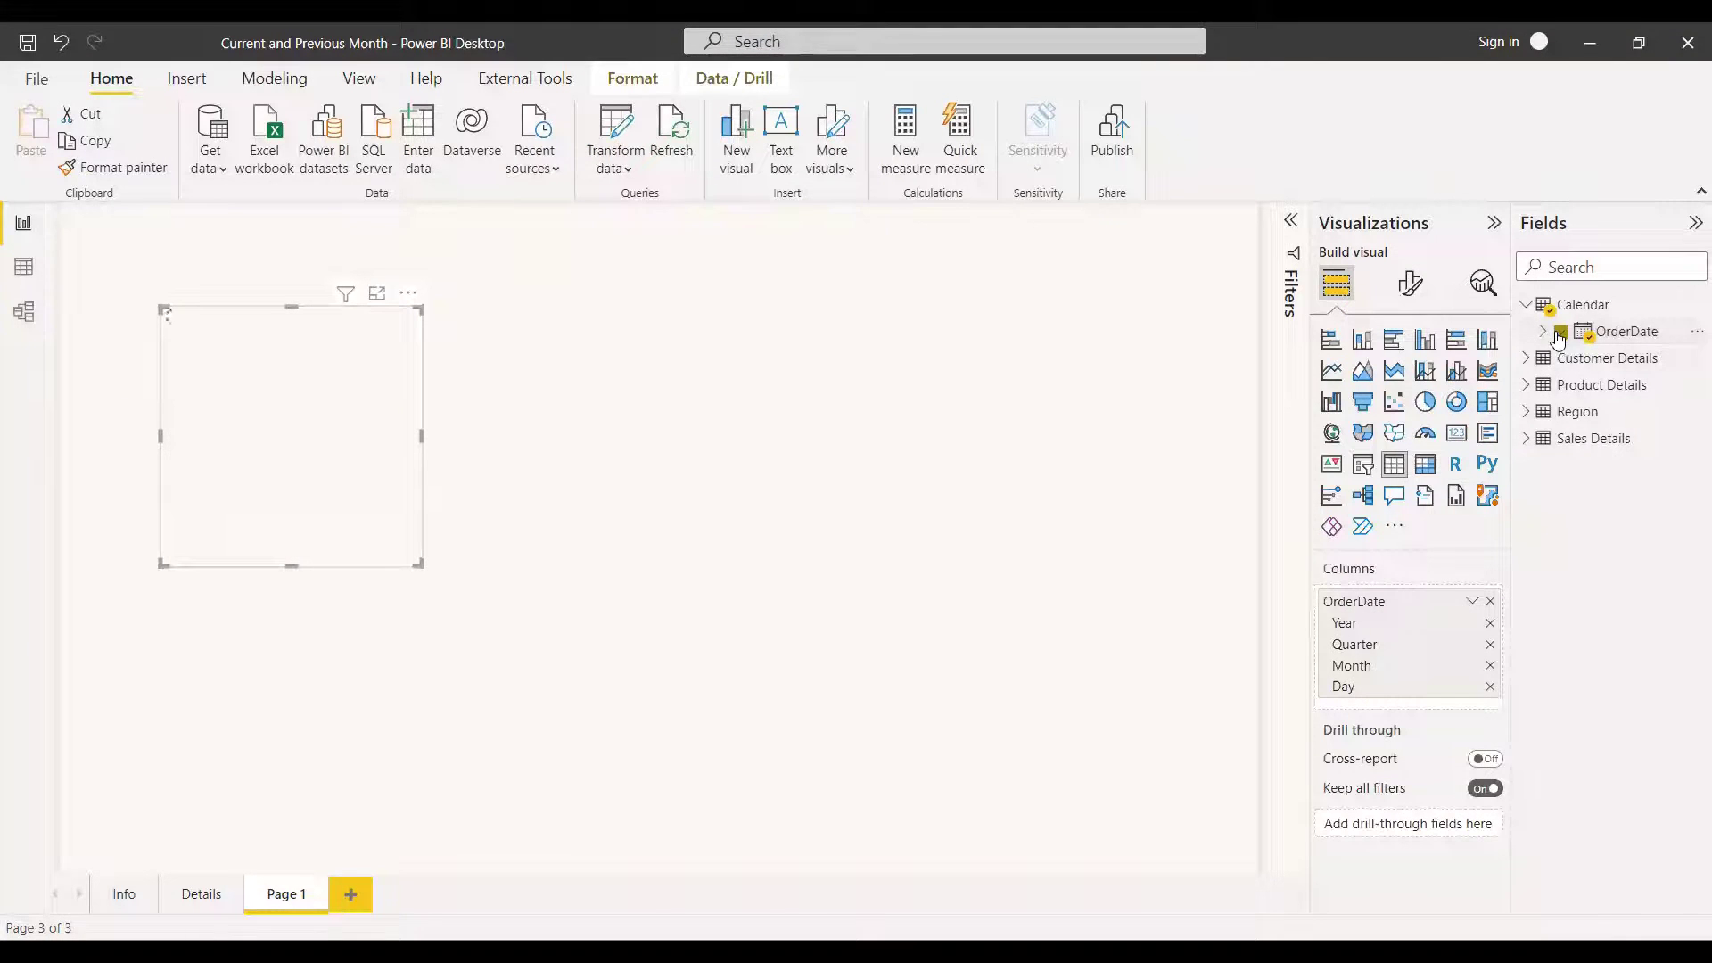
{"action": "left_click", "coordinate": [1490, 645]}
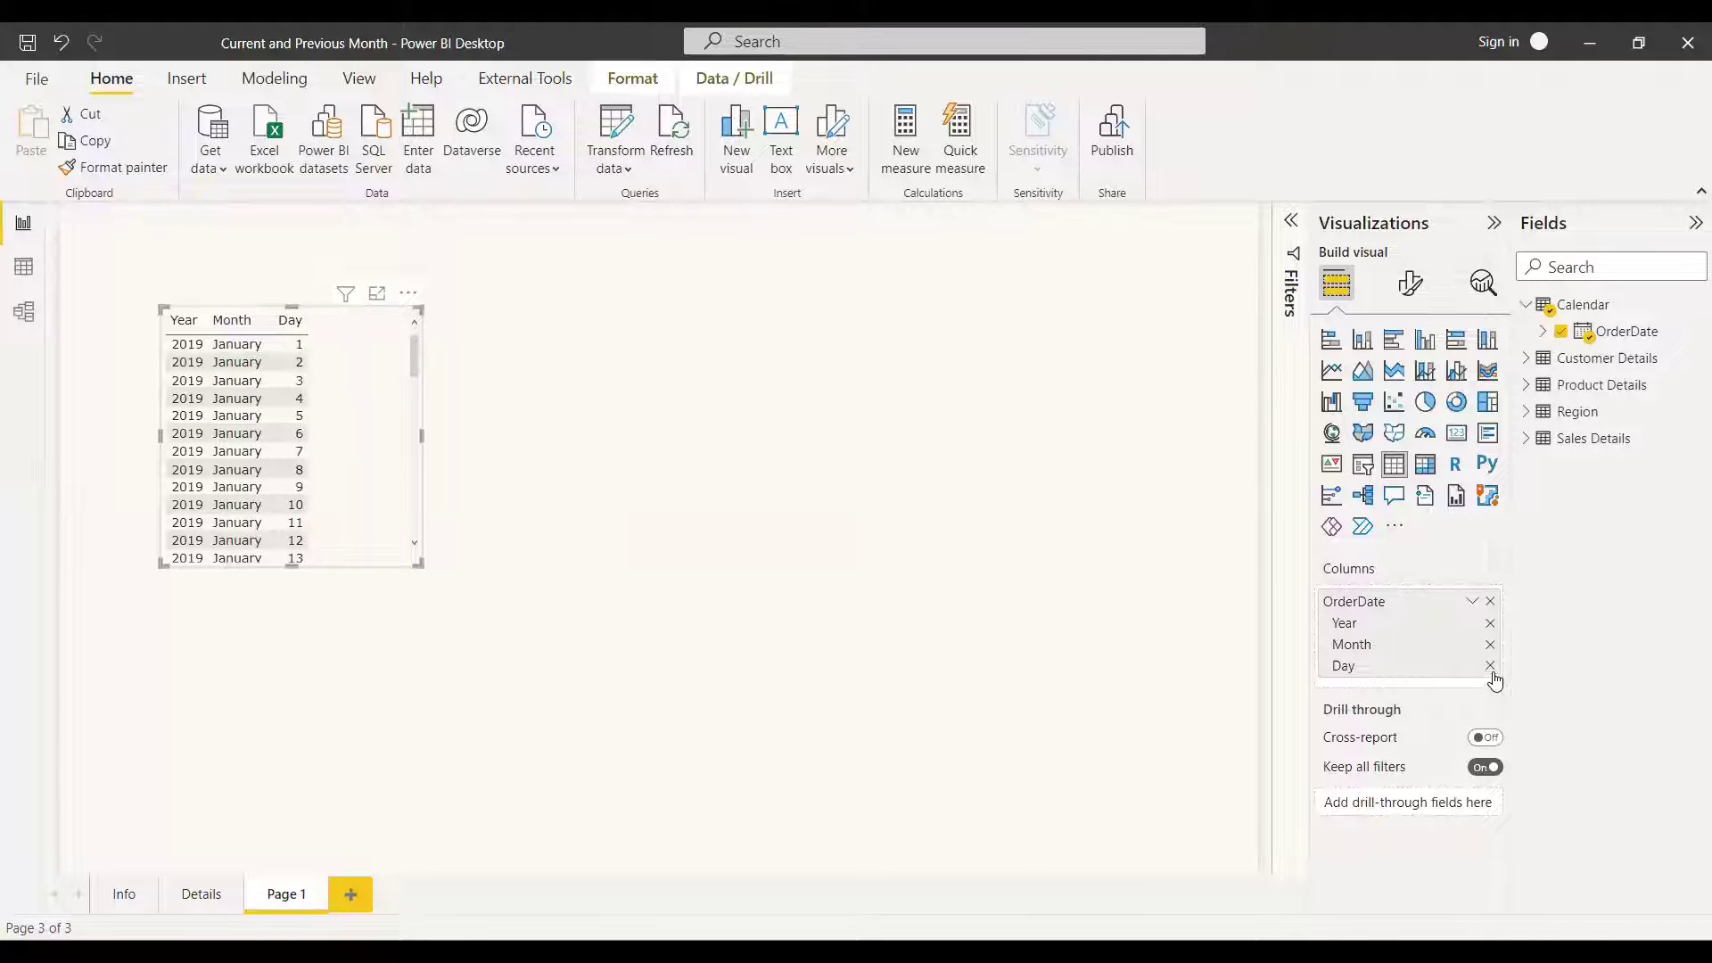
{"action": "left_click", "coordinate": [1491, 666]}
- Add Revenue to the table and enlarge it to show every month through June 2020
{"action": "left_click", "coordinate": [1526, 437]}
{"action": "left_click", "coordinate": [1560, 732]}
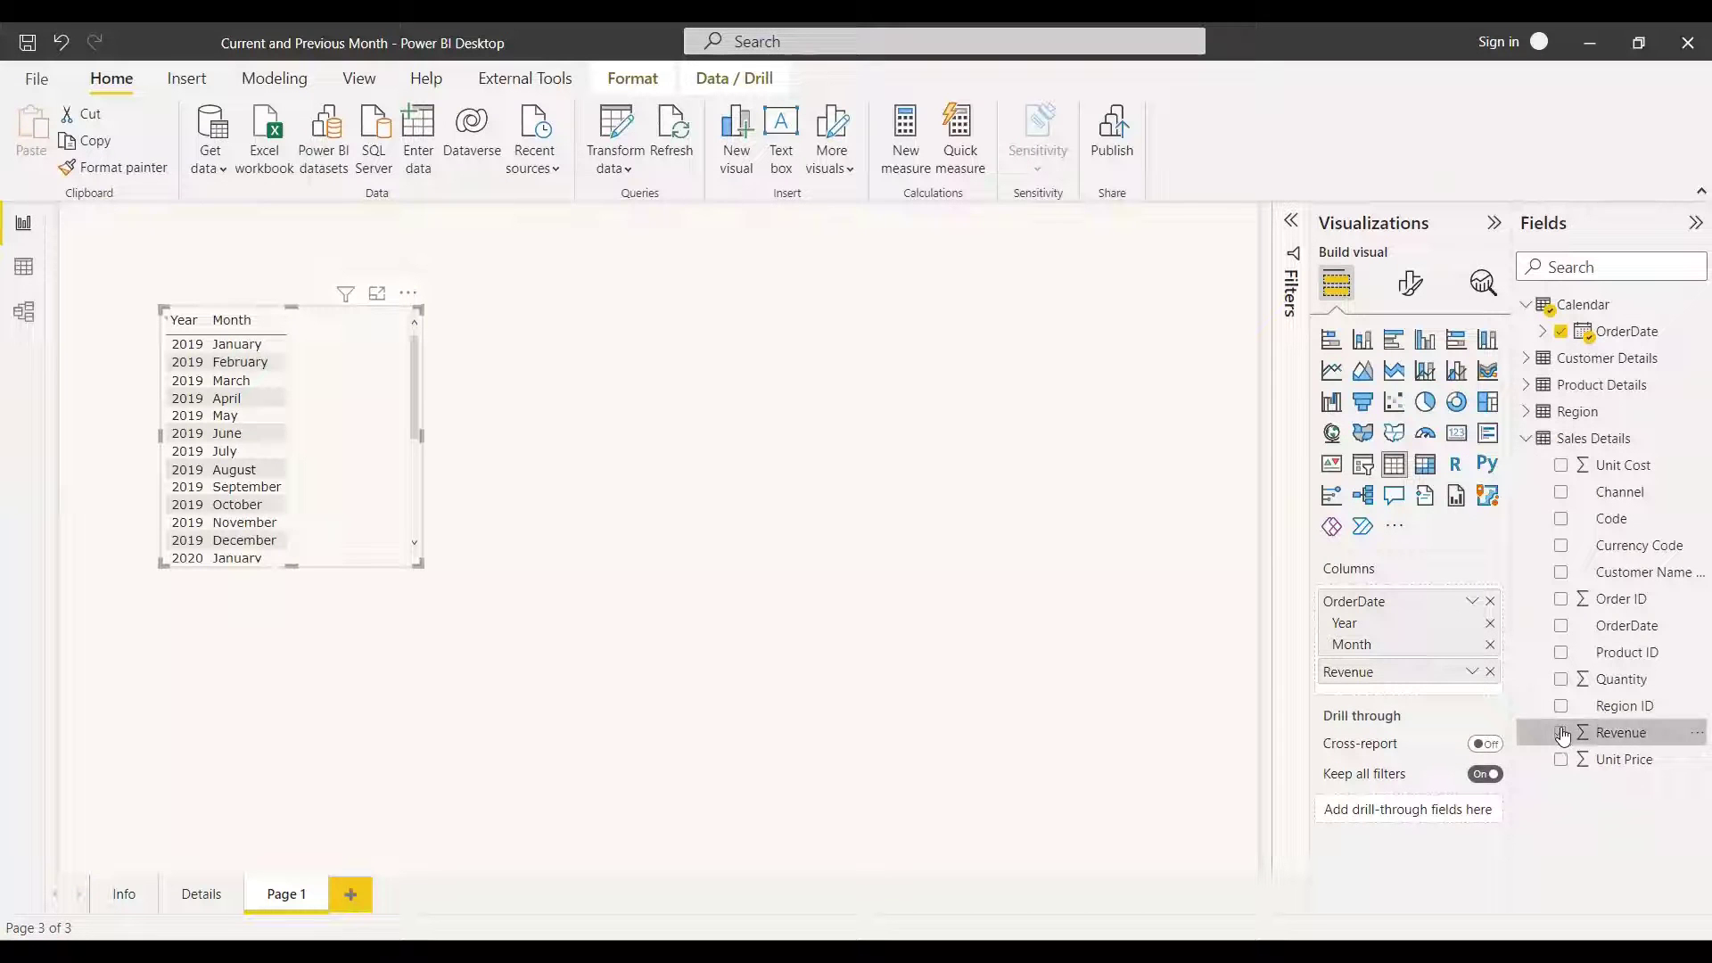
{"action": "left_click_drag", "start_coordinate": [421, 563], "coordinate": [437, 713]}
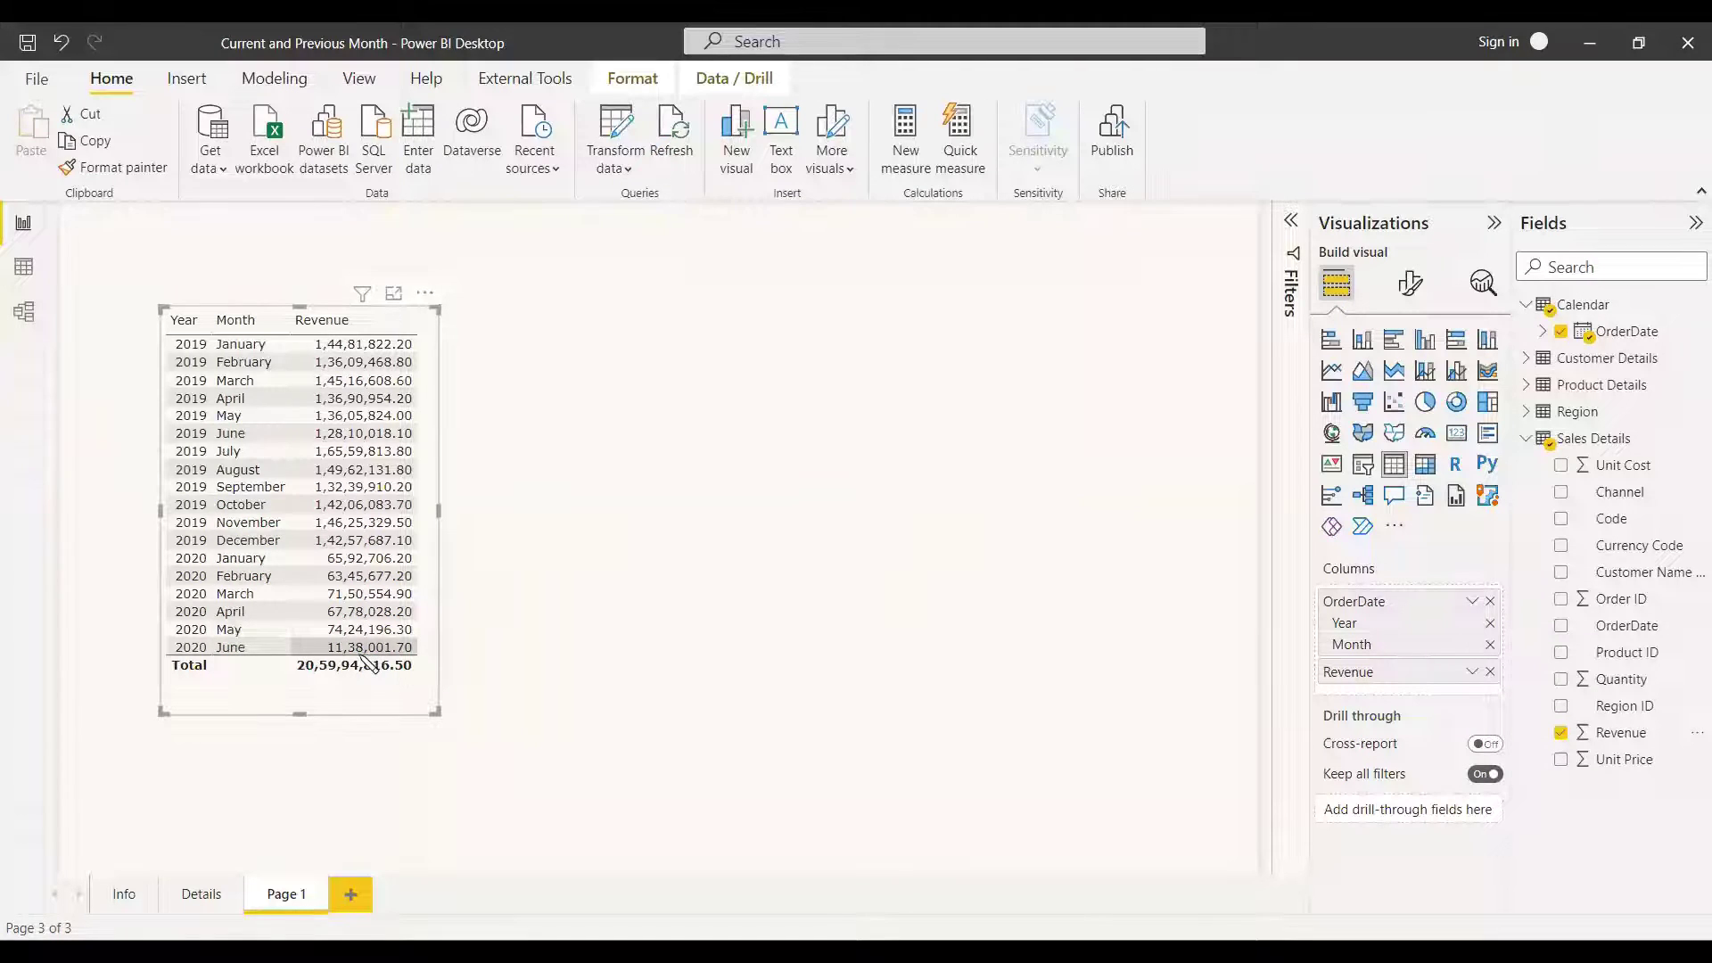
{"action": "left_click", "coordinate": [815, 768]}
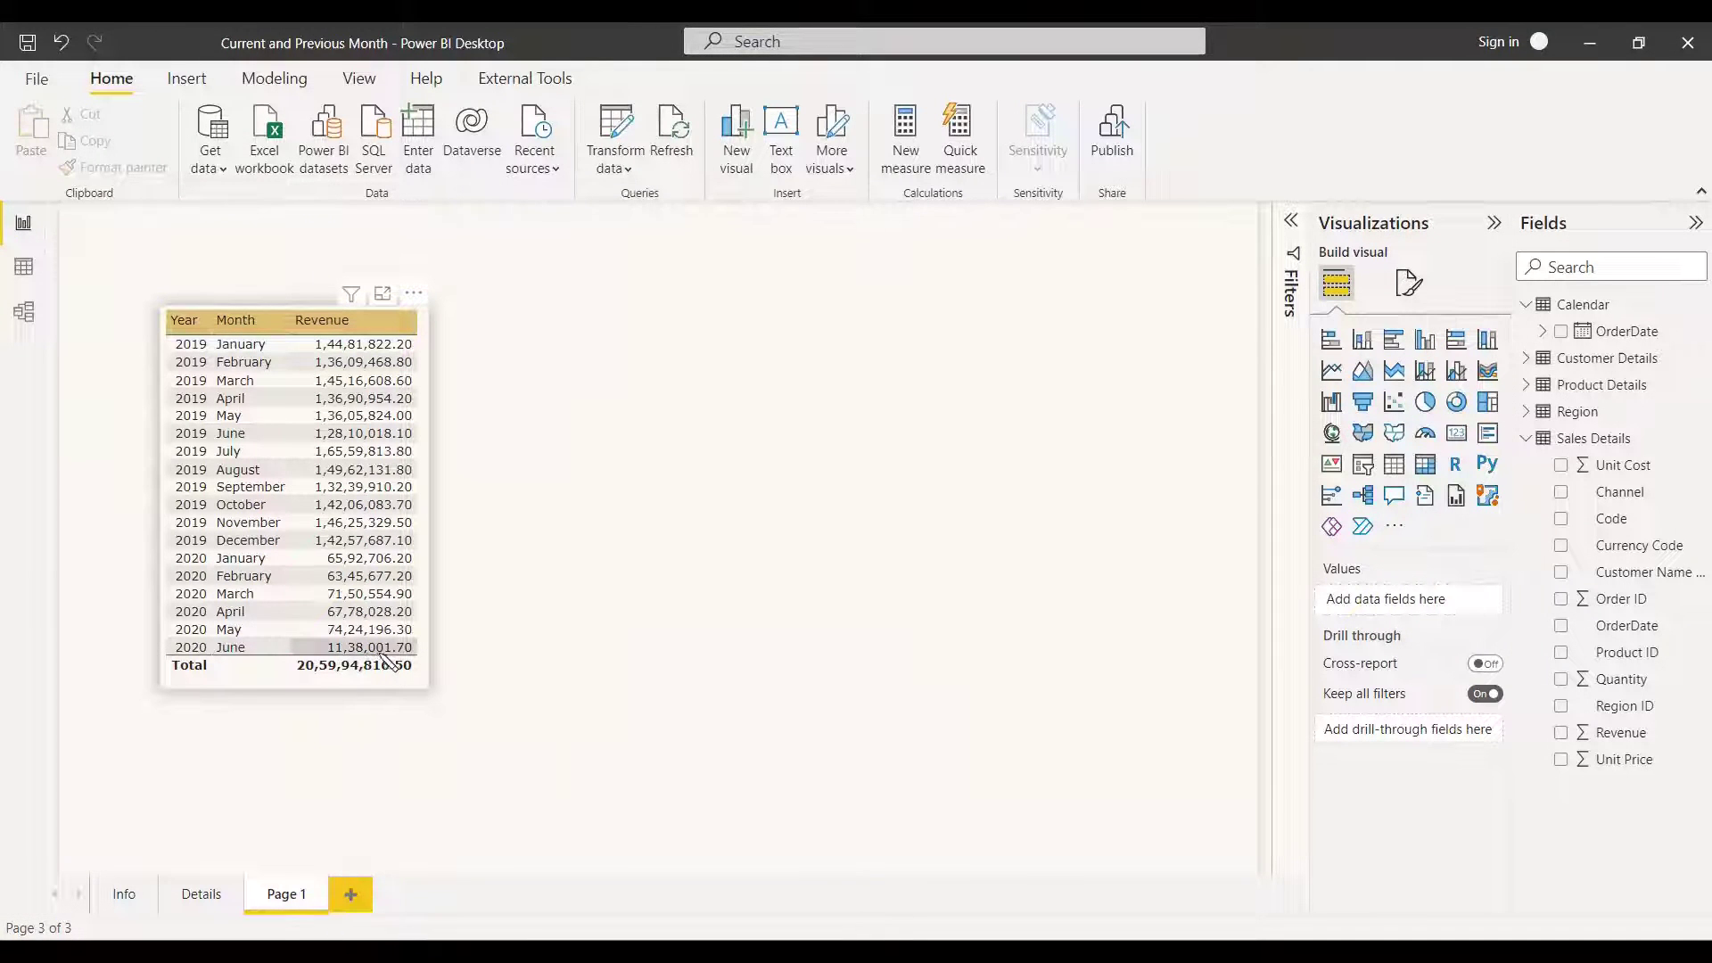
- Start a Sales Details measure 'Latest Month = CALCULATE(SUM(...' on a new line
{"action": "right_click", "coordinate": [1533, 443]}
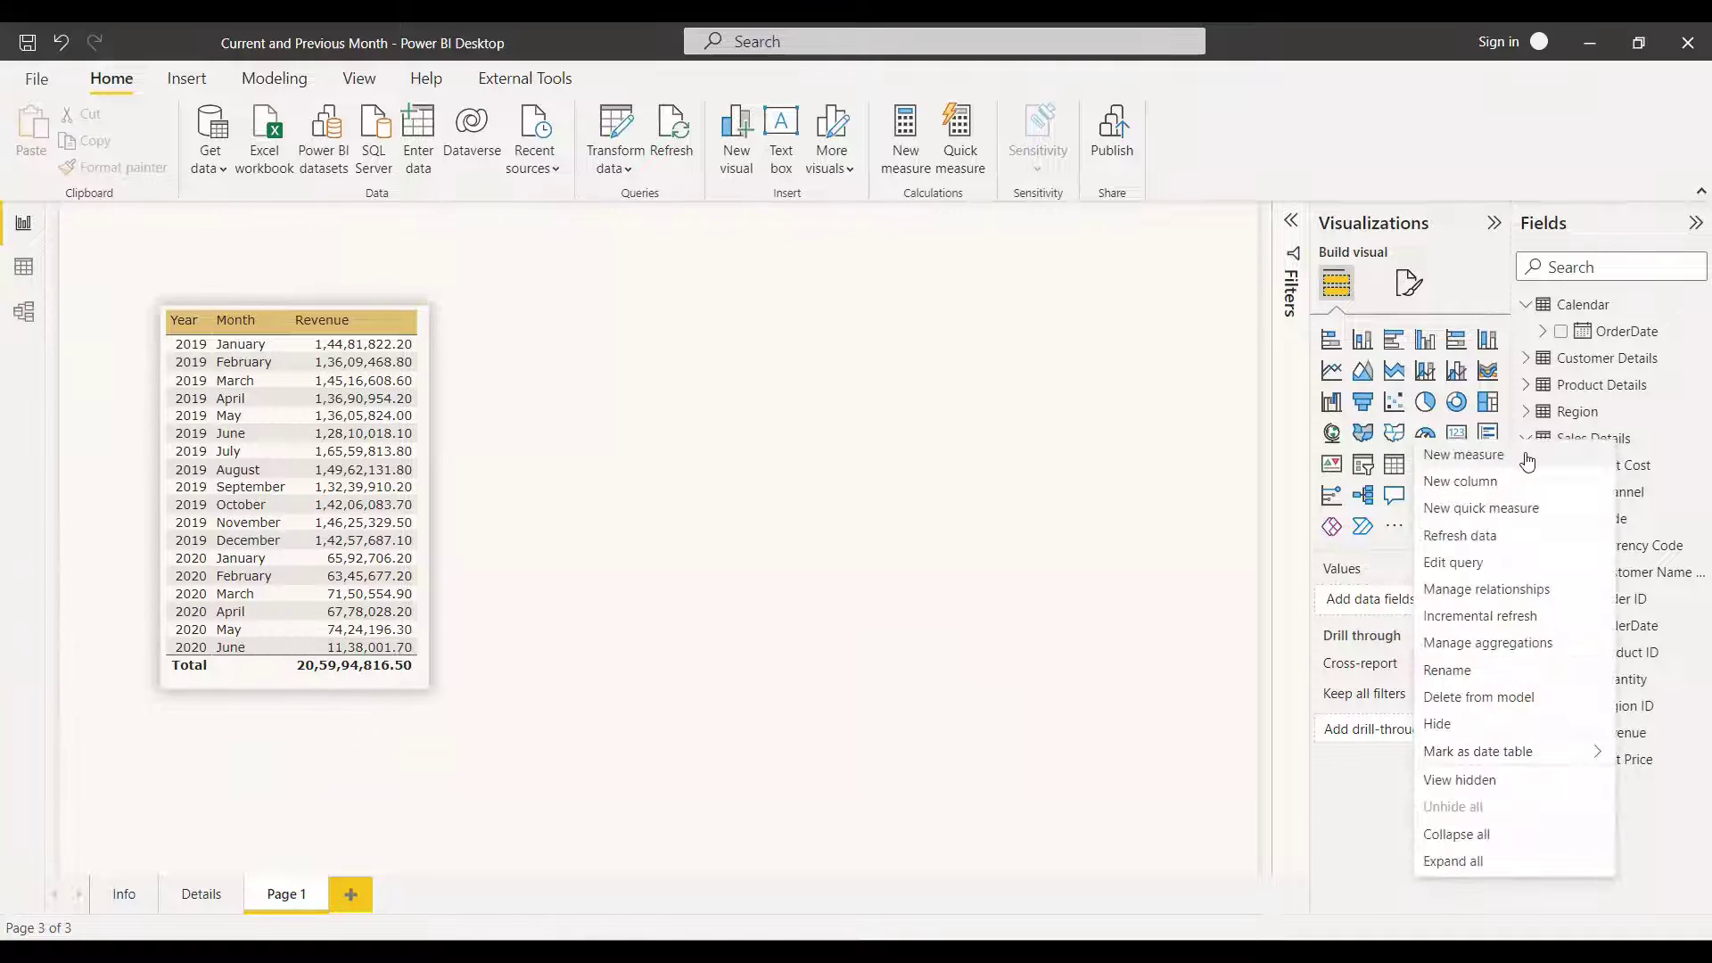
{"action": "left_click", "coordinate": [1055, 580]}
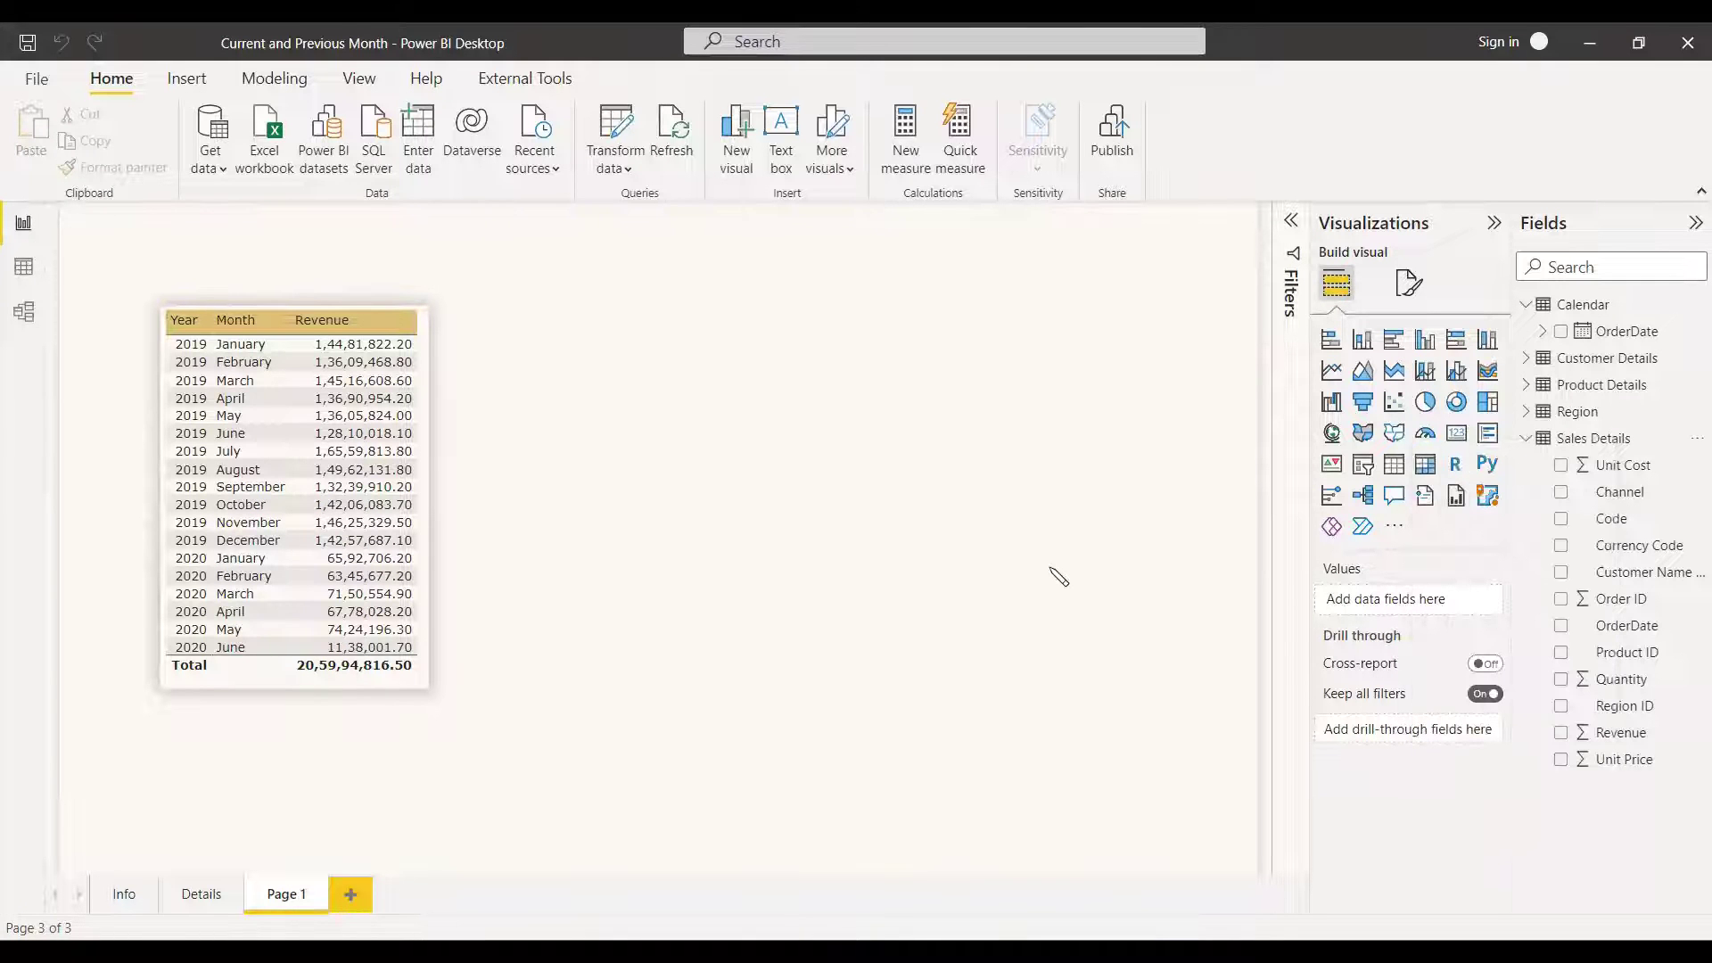
{"action": "type", "text": "Latest Month ="}
{"action": "key", "text": "shift+Return"}
{"action": "type", "text": "CALCULATE("}
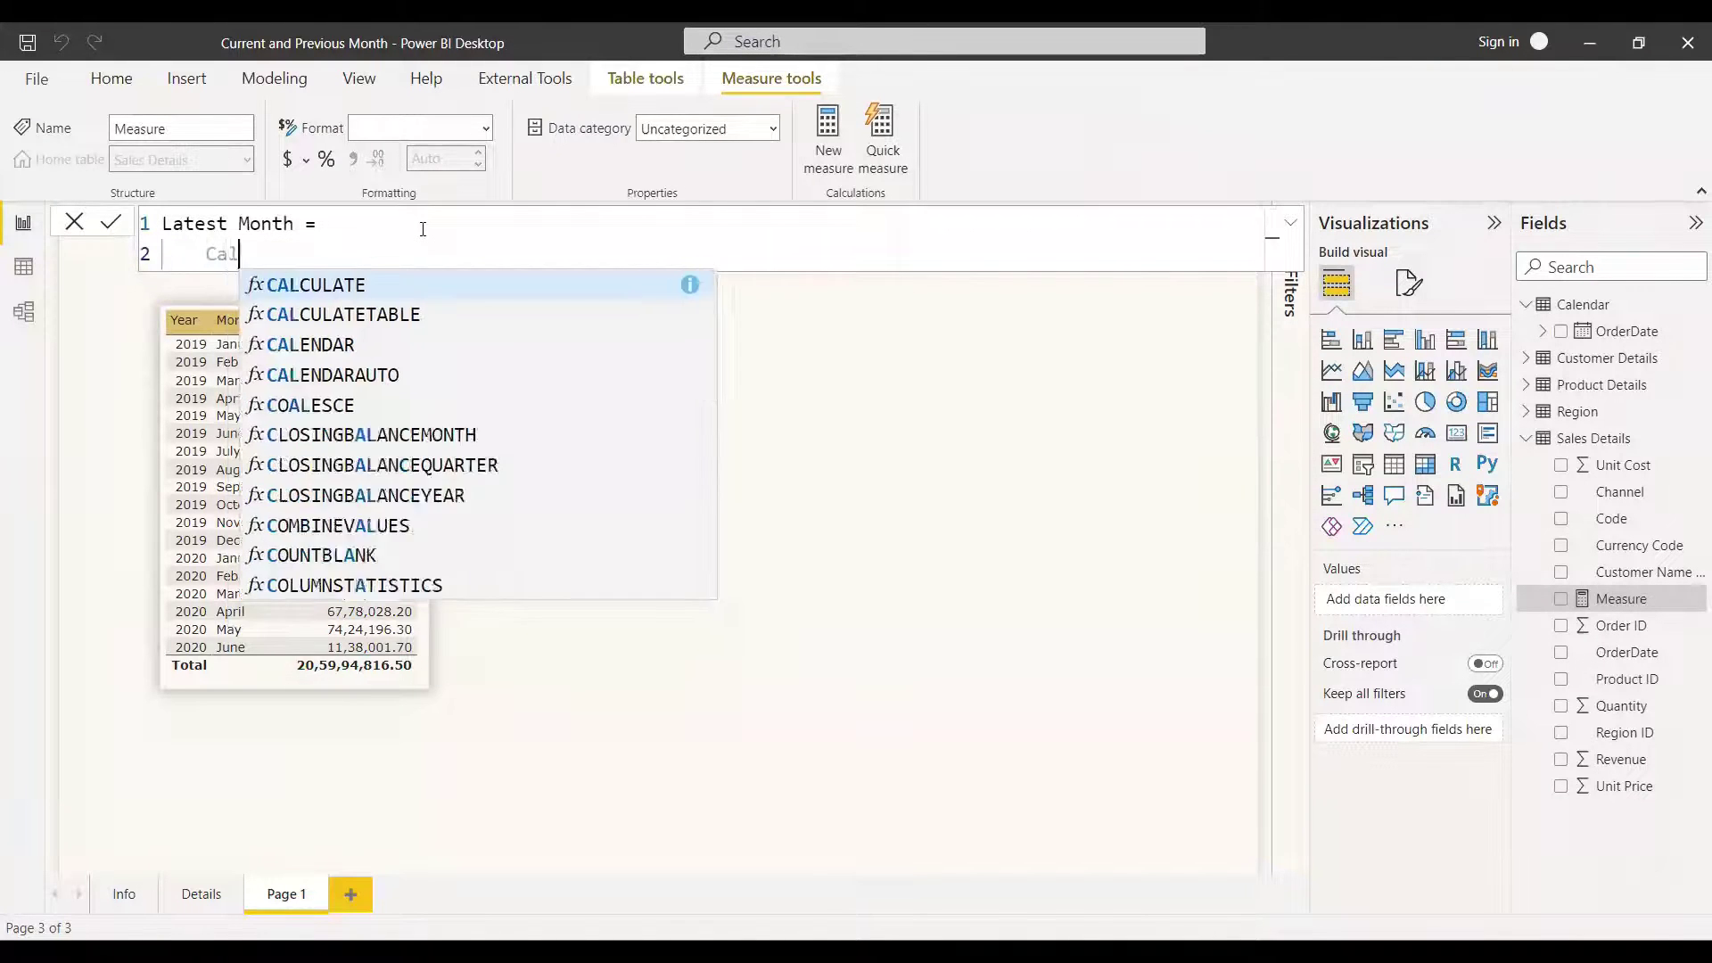
{"action": "type", "text": "sum"}
{"action": "key", "text": "Tab"}
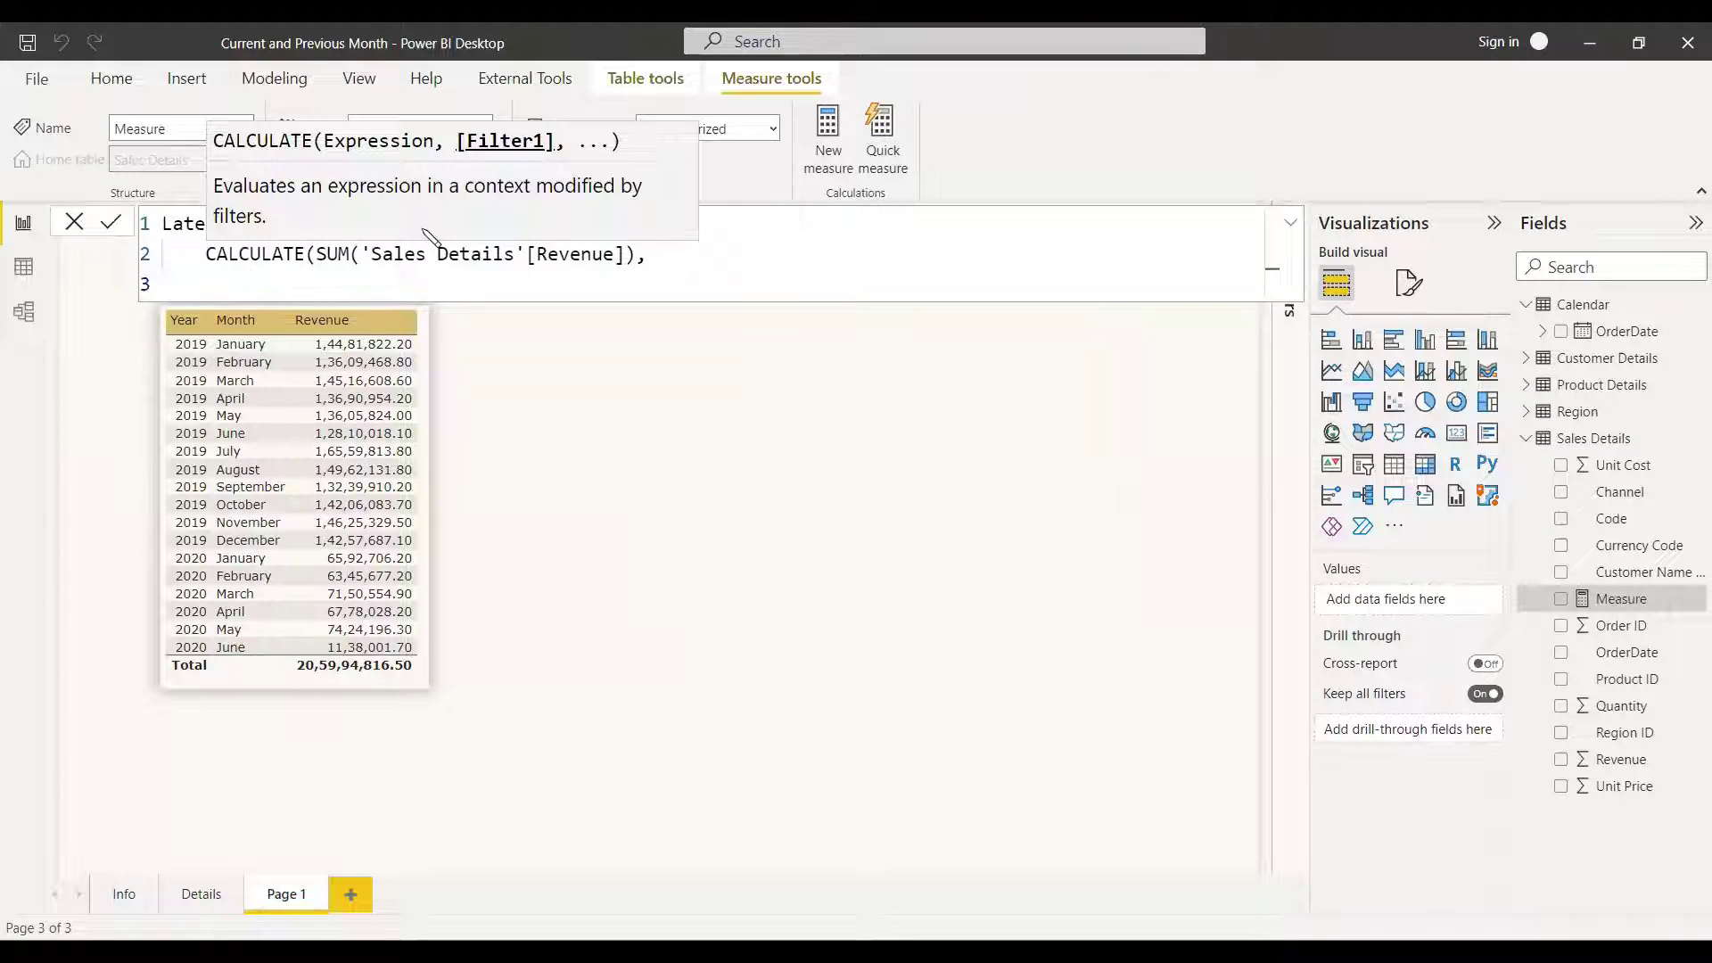
- Add the condition YEAR('Calendar'[OrderDate]) = YEAR(MAX('Calendar'[OrderDate]))
{"action": "type", "text": "Year(cal"}
{"action": "key", "text": "Down"}
{"action": "key", "text": "Down"}
{"action": "key", "text": "Down"}
{"action": "key", "text": "Down"}
{"action": "key", "text": "Down"}
{"action": "key", "text": "Down"}
{"action": "key", "text": "Down"}
{"action": "key", "text": "Down"}
{"action": "key", "text": "Down"}
{"action": "key", "text": "Down"}
{"action": "key", "text": "Tab"}
{"action": "type", "text": ") = "}
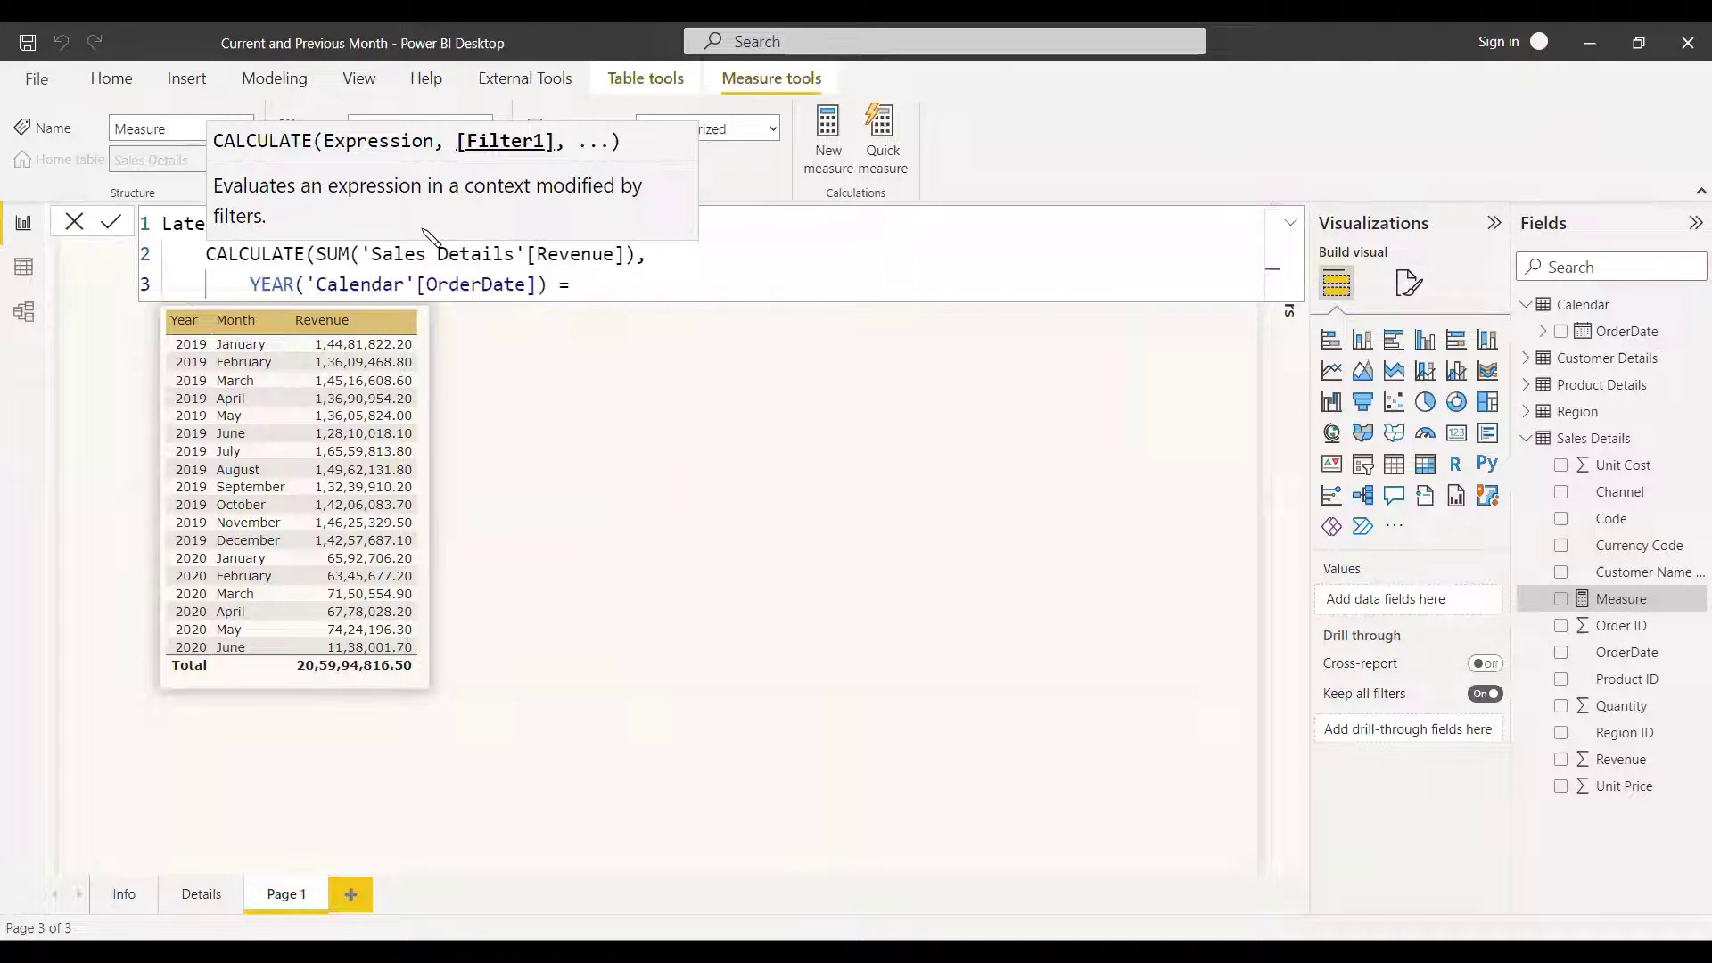
{"action": "type", "text": "ma"}
{"action": "key", "text": "BackSpace"}
{"action": "key", "text": "BackSpace"}
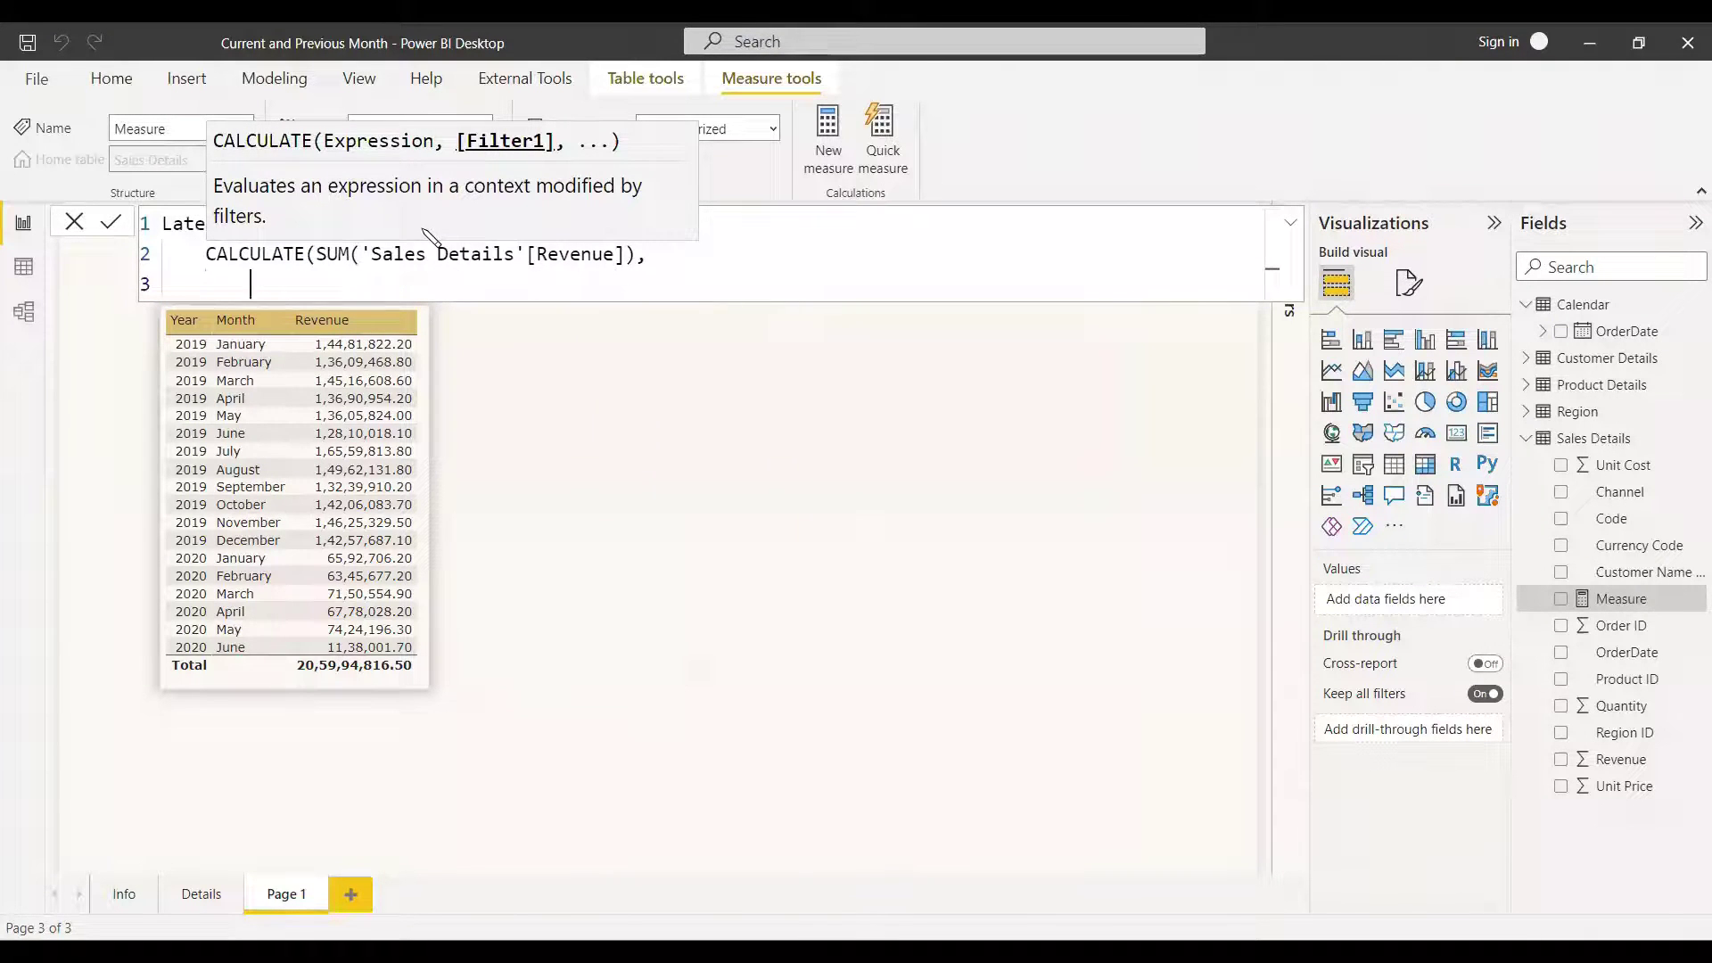
{"action": "type", "text": "YEAR(ma"}
{"action": "key", "text": "Tab"}
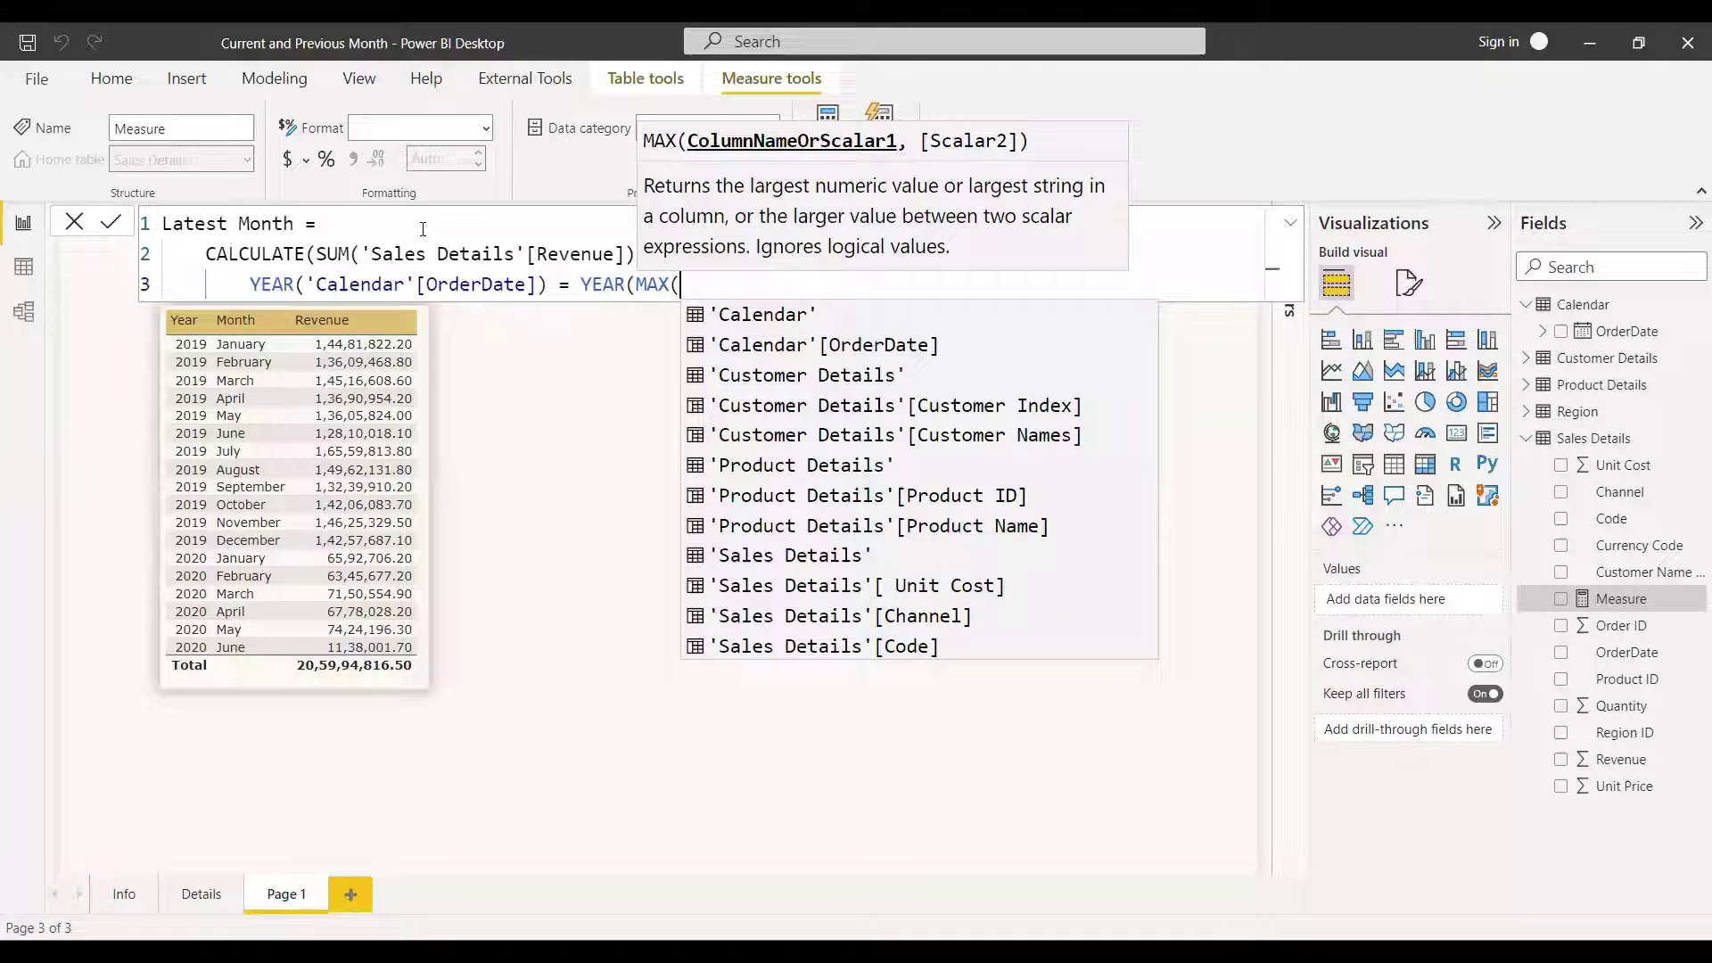
{"action": "type", "text": "cale"}
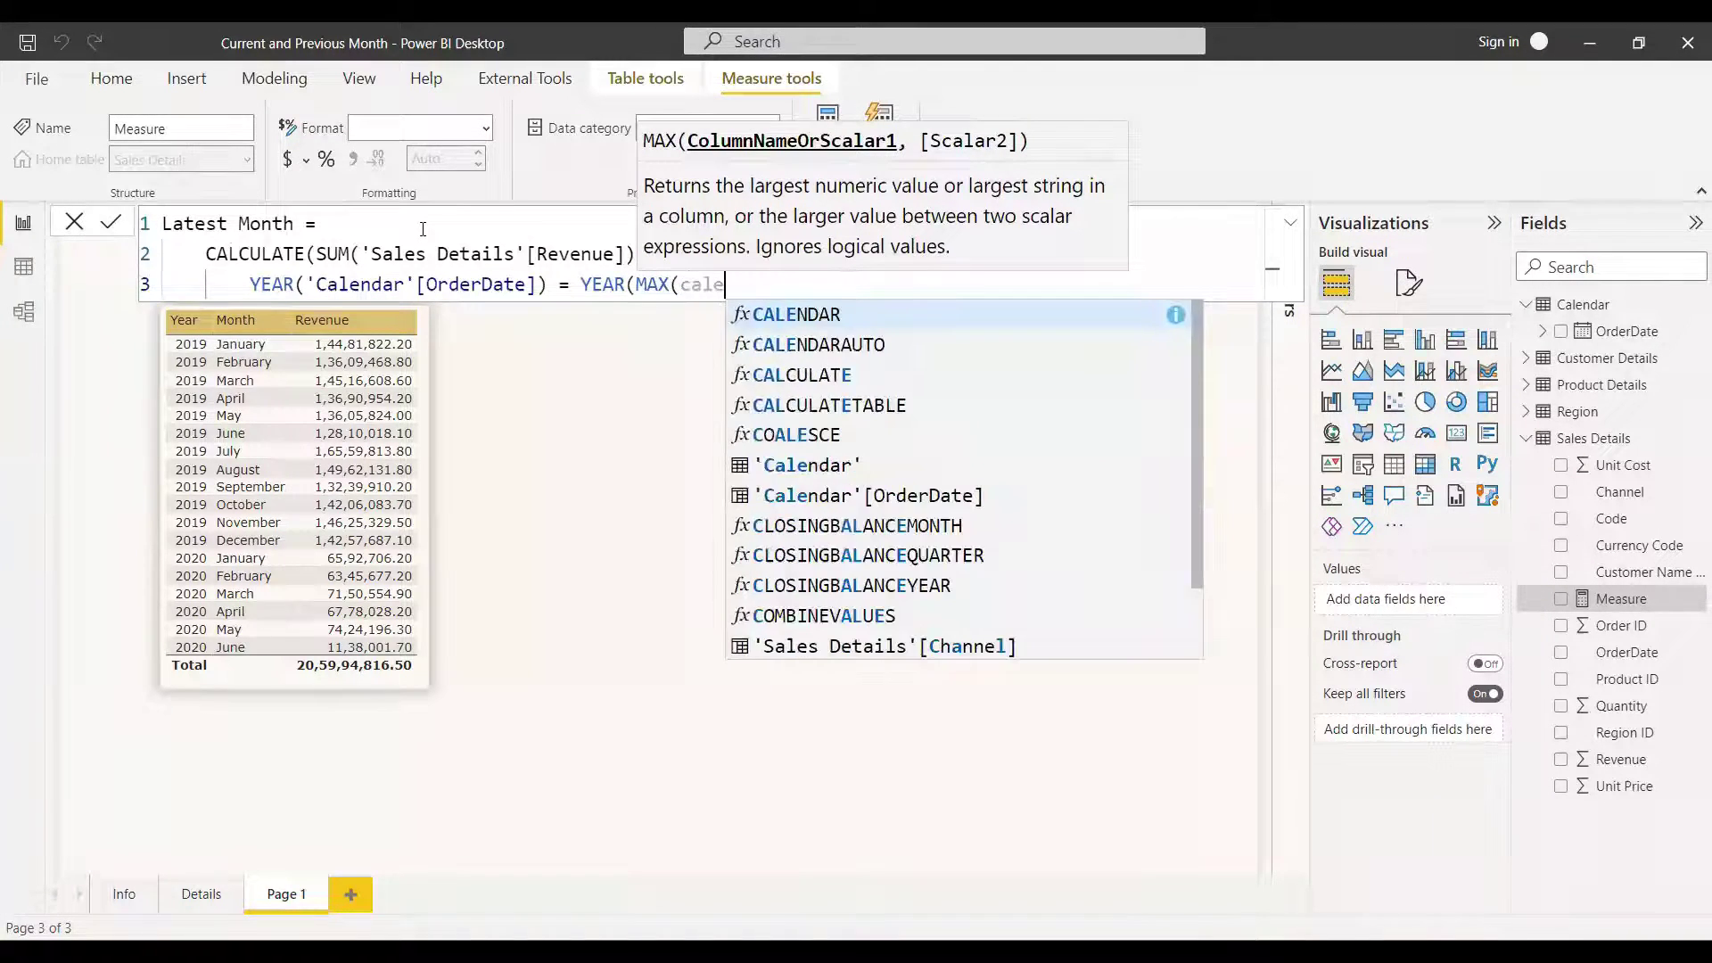
{"action": "key", "text": "Up"}
{"action": "key", "text": "Tab"}
{"action": "type", "text": "))"}
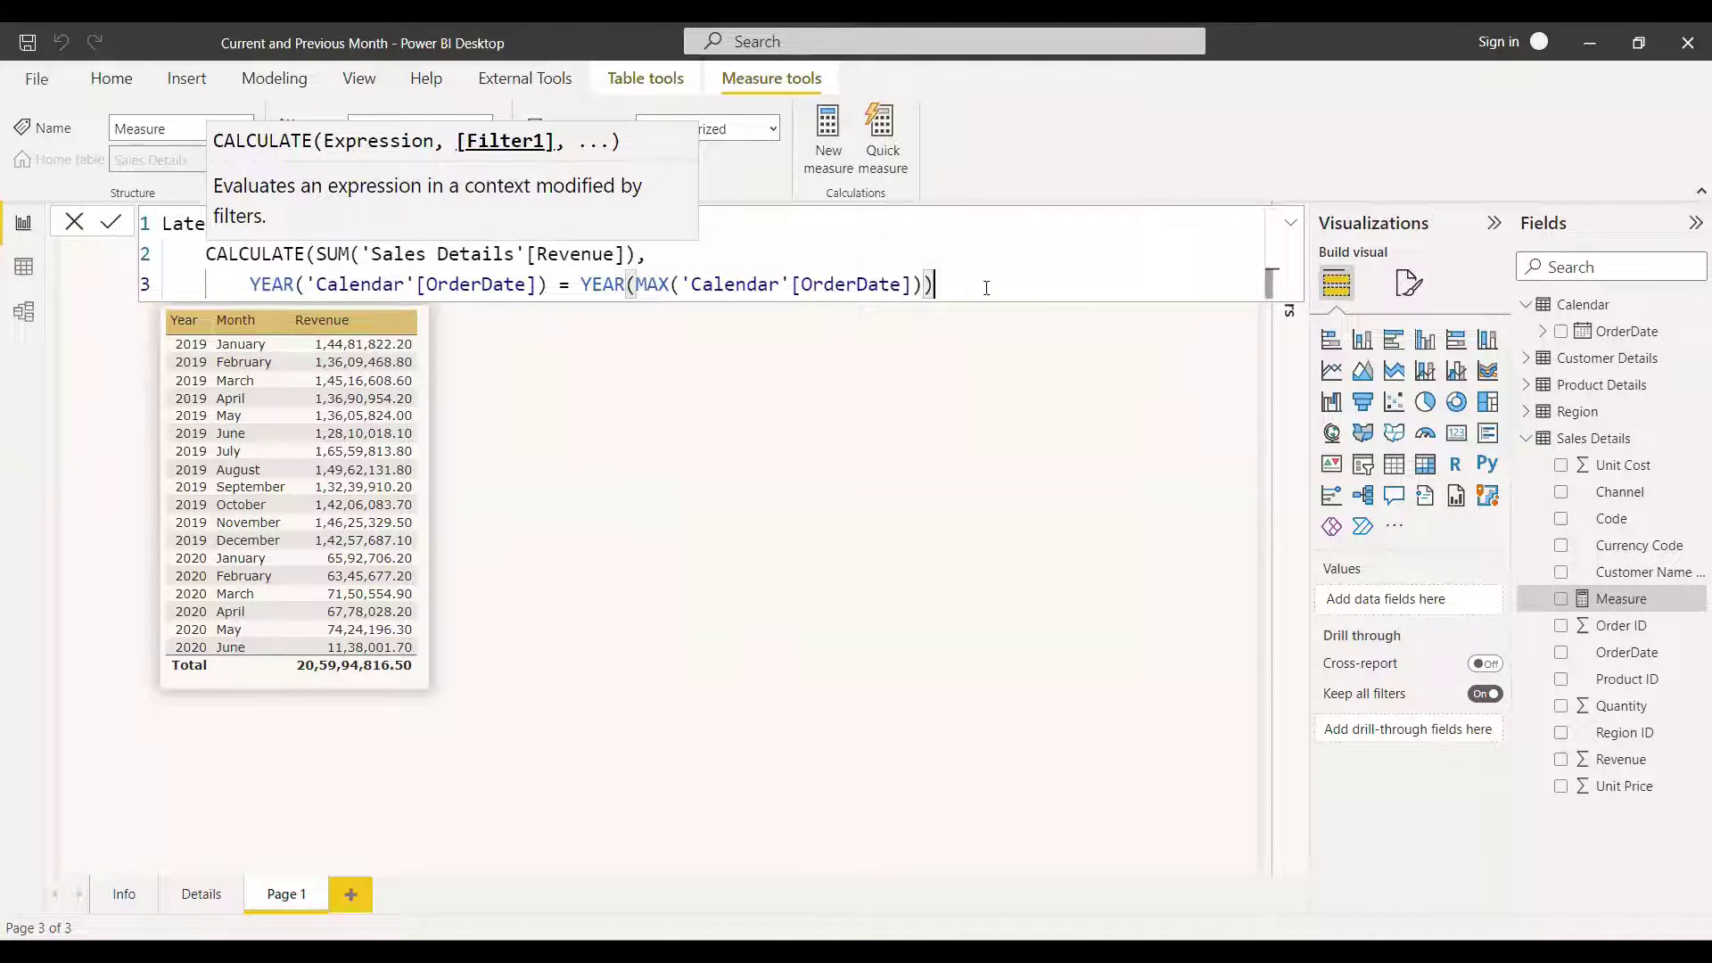
- Add the matching MONTH condition on MAX OrderDate, commit the measure, and add a card visual
{"action": "type", "text": ","}
{"action": "key", "text": "shift+Return"}
{"action": "type", "text": "Month"}
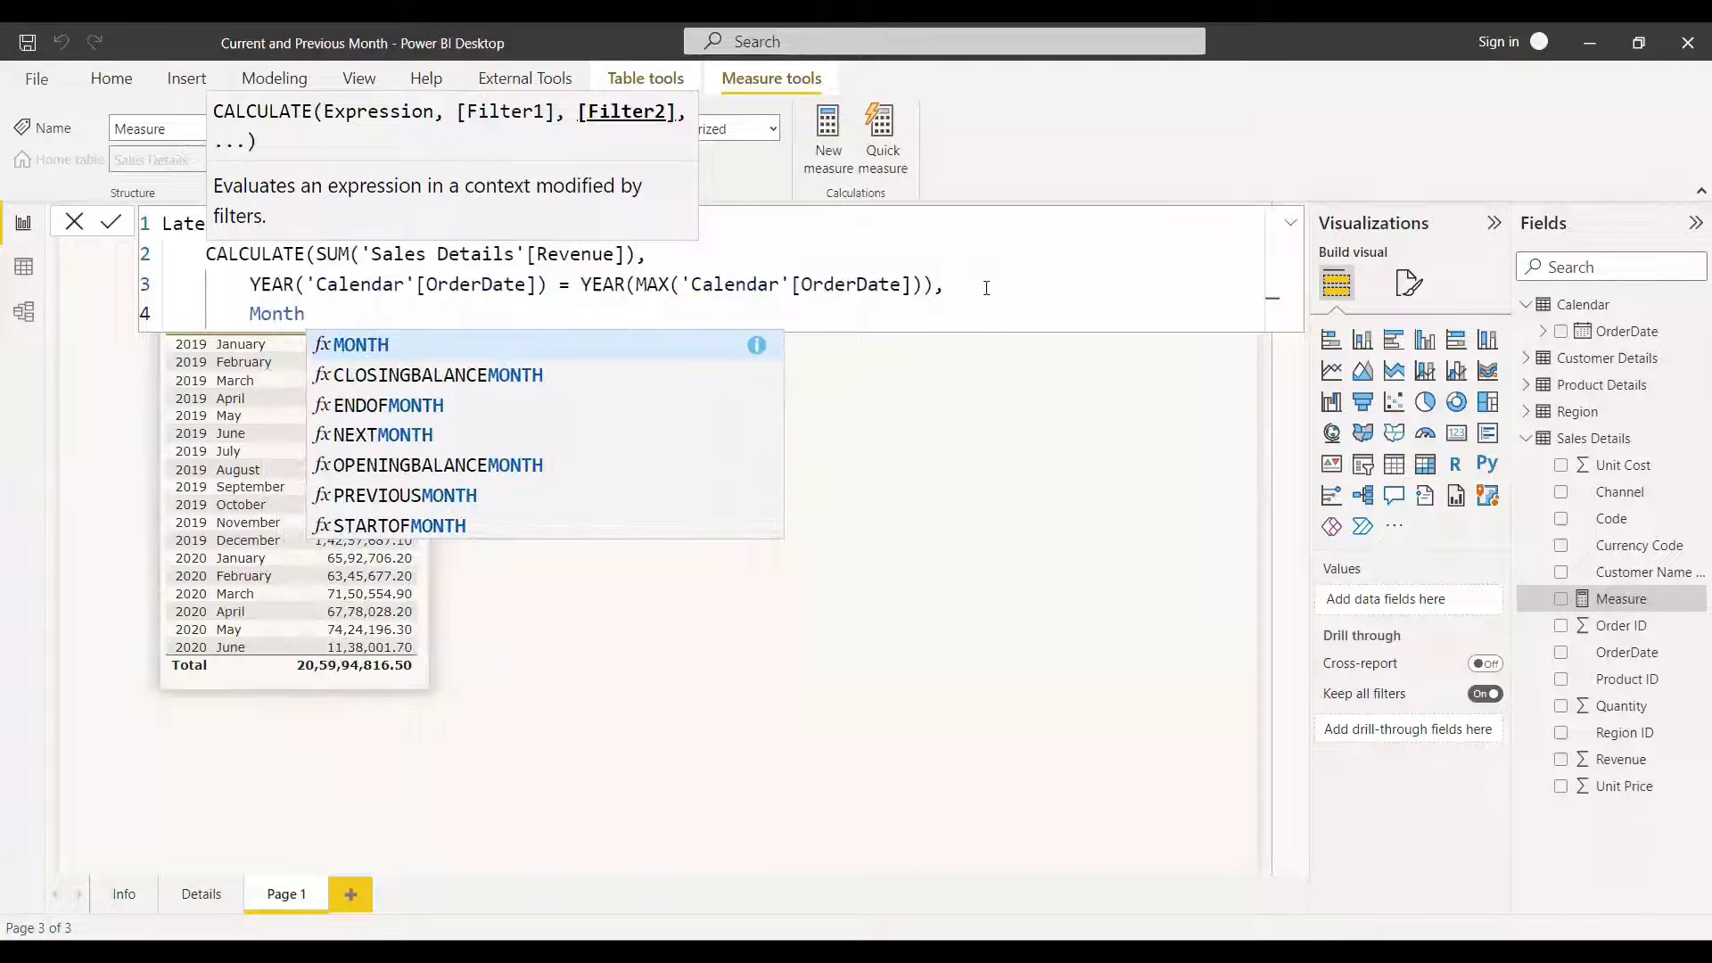
{"action": "key", "text": "Tab"}
{"action": "type", "text": "Cale"}
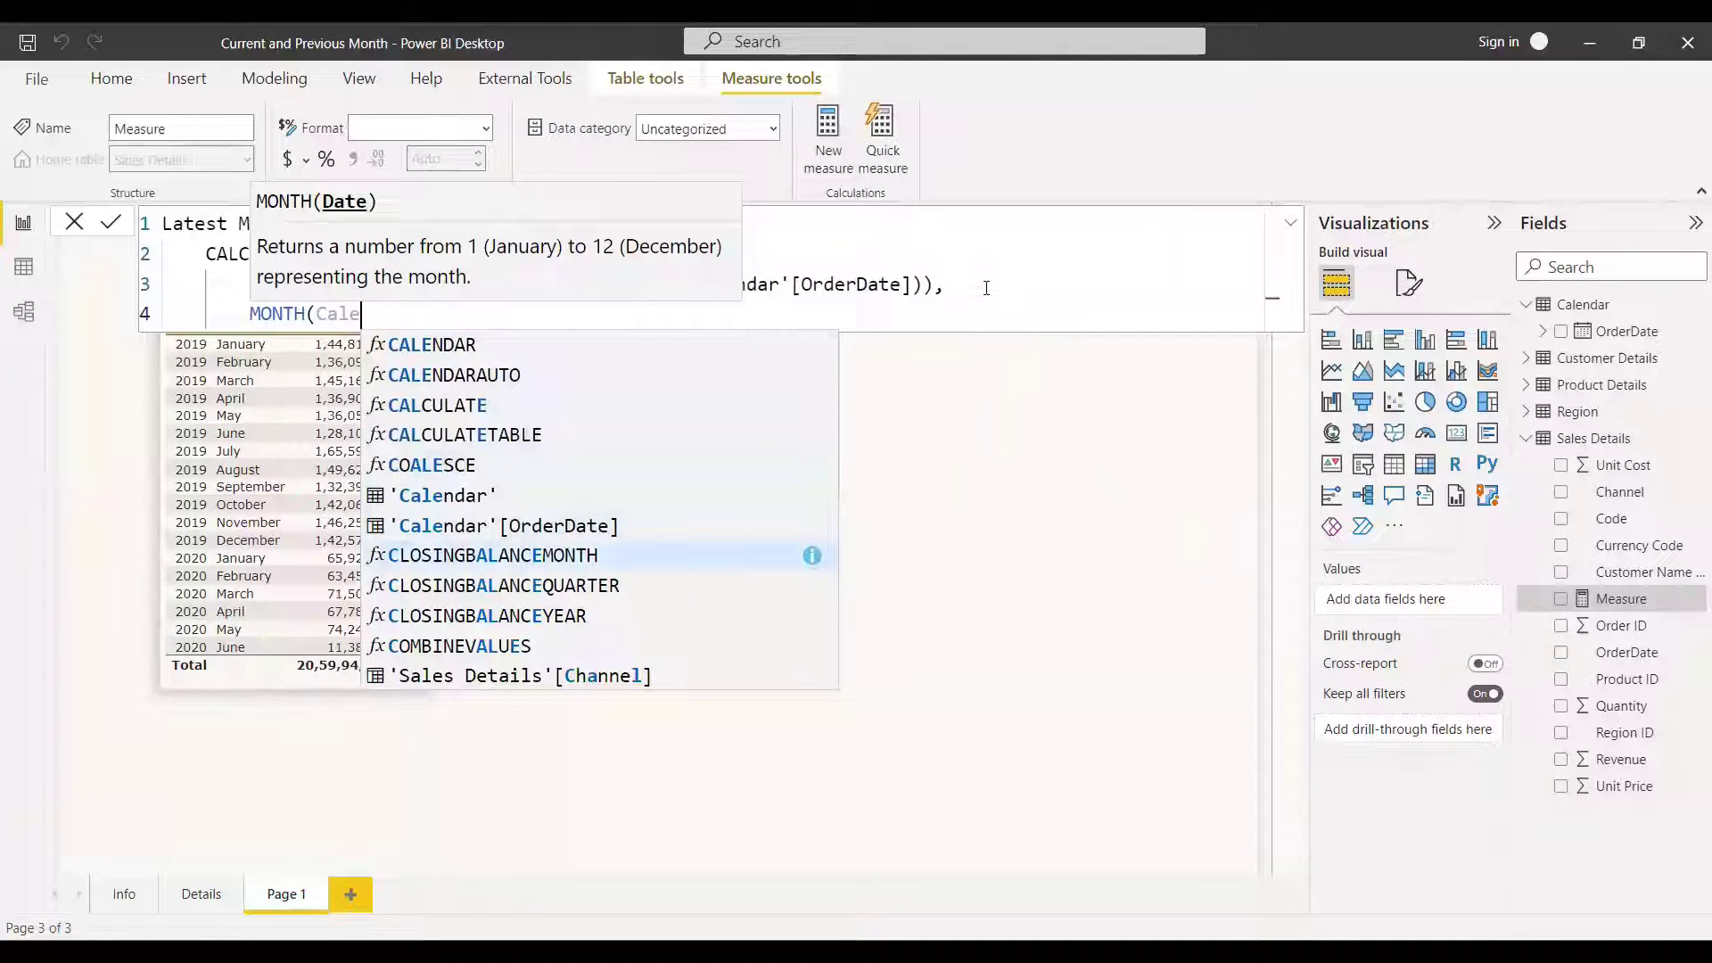
{"action": "key", "text": "Up"}
{"action": "key", "text": "Tab"}
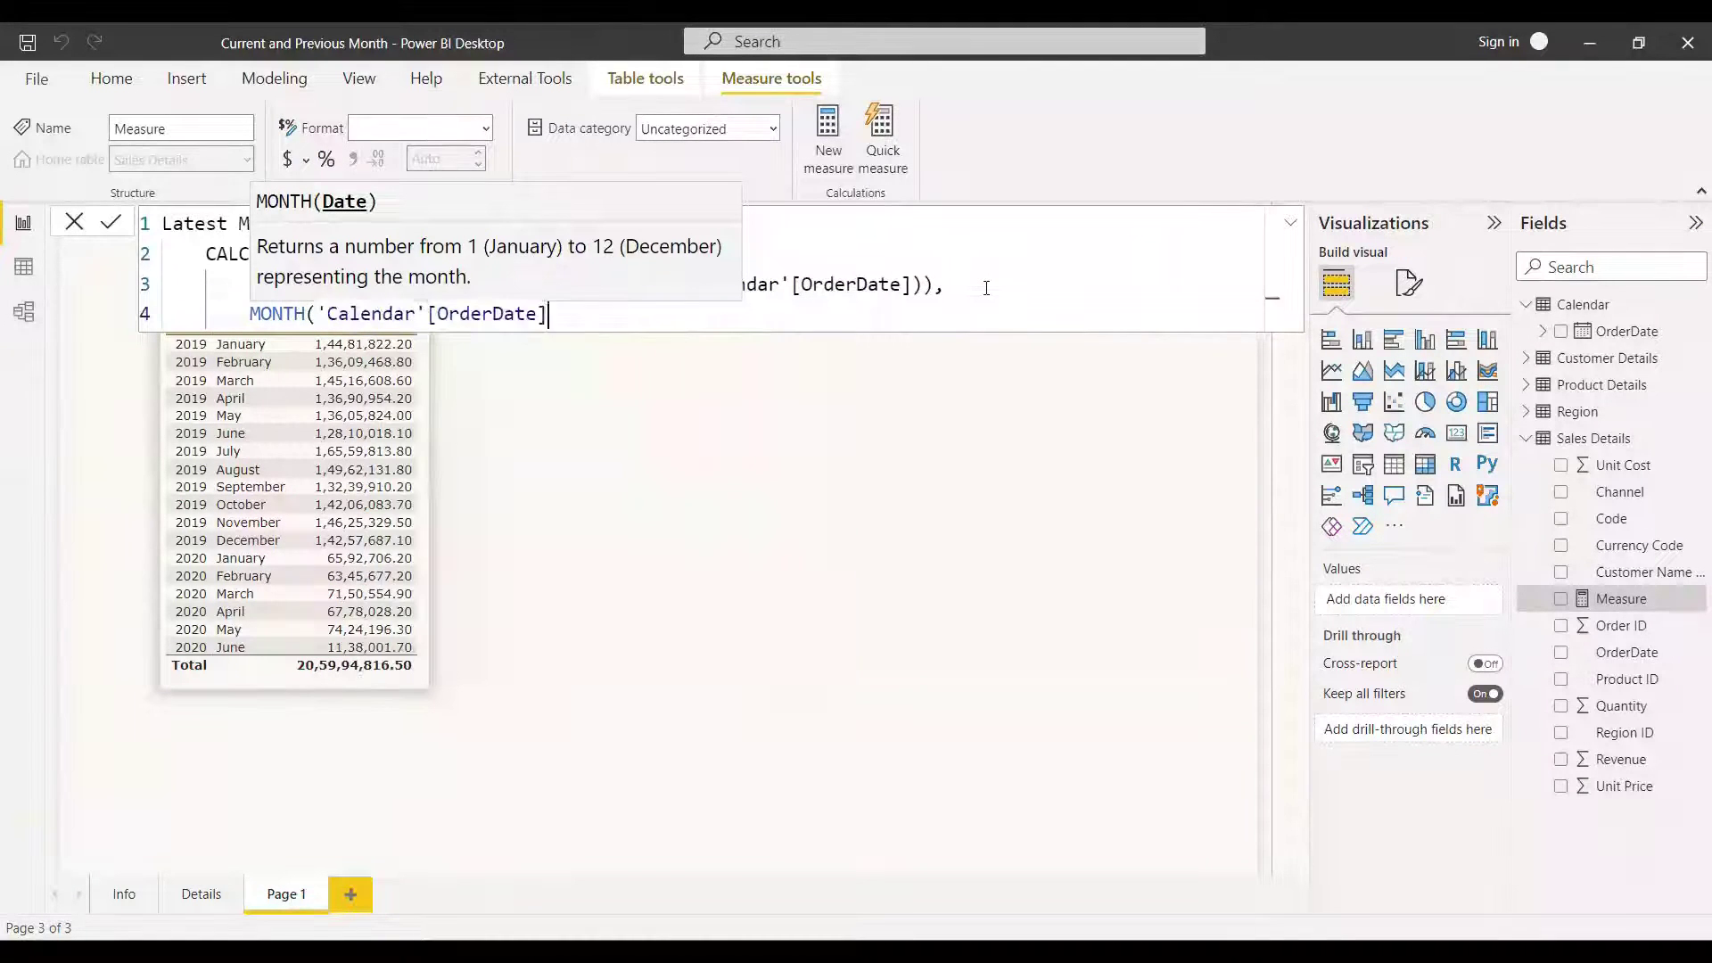
{"action": "type", "text": ") = Mont"}
{"action": "key", "text": "Tab"}
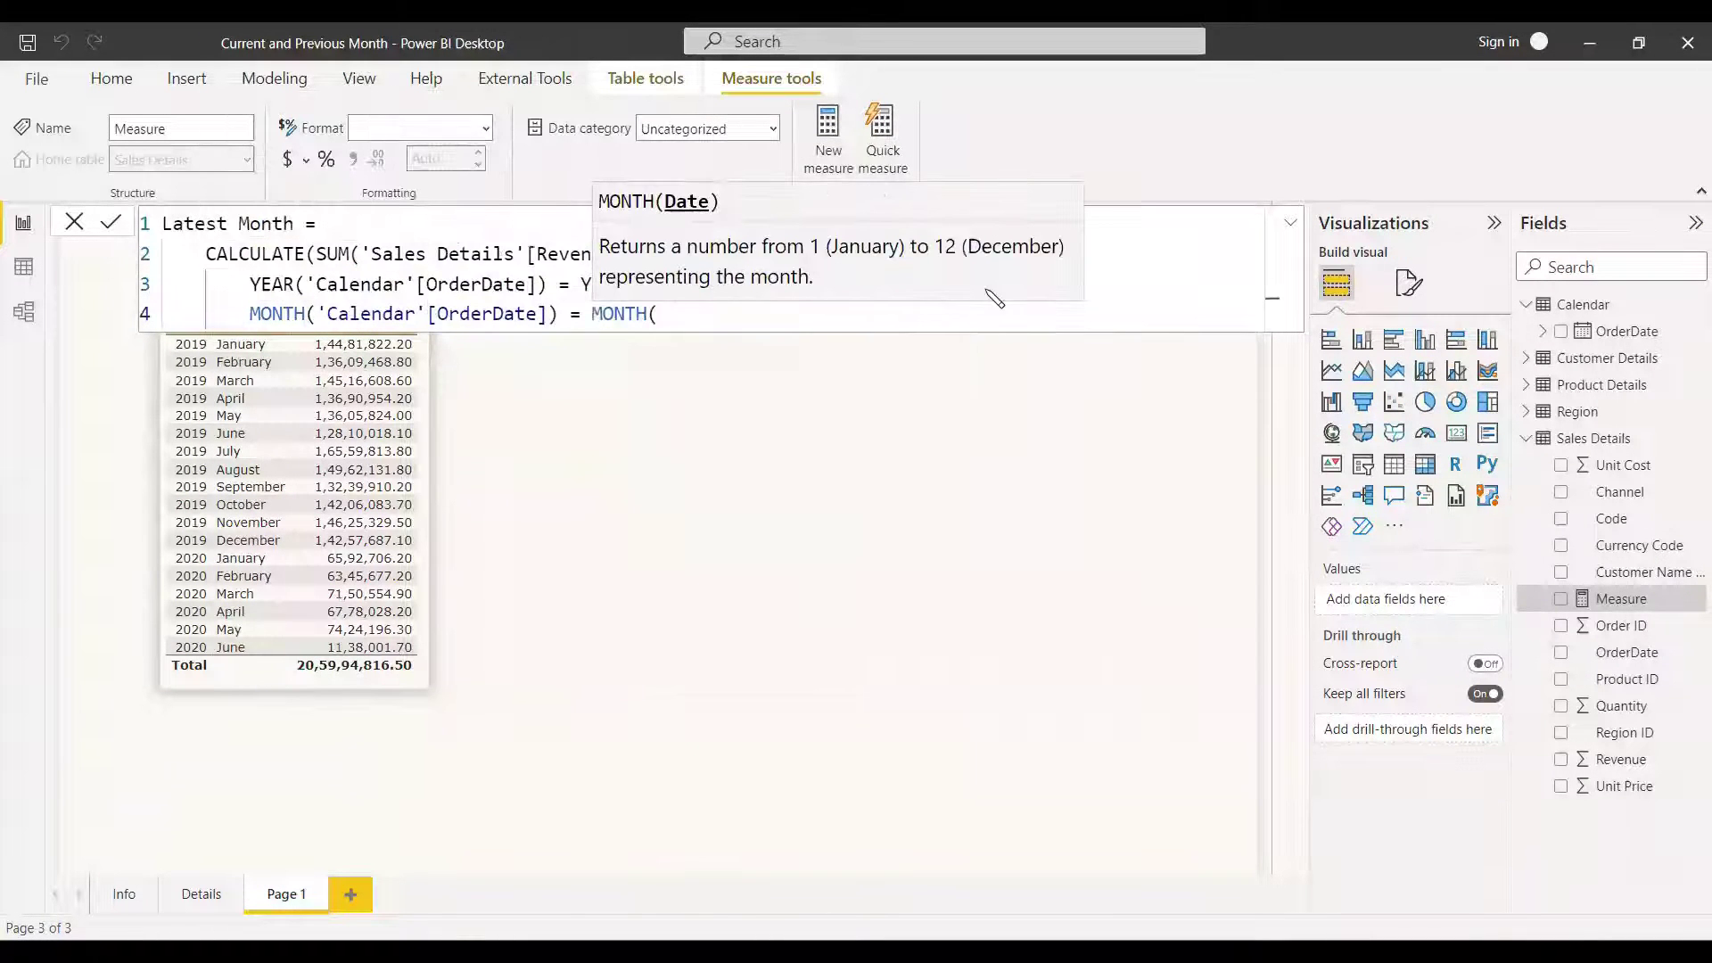
{"action": "type", "text": "MAX(cale"}
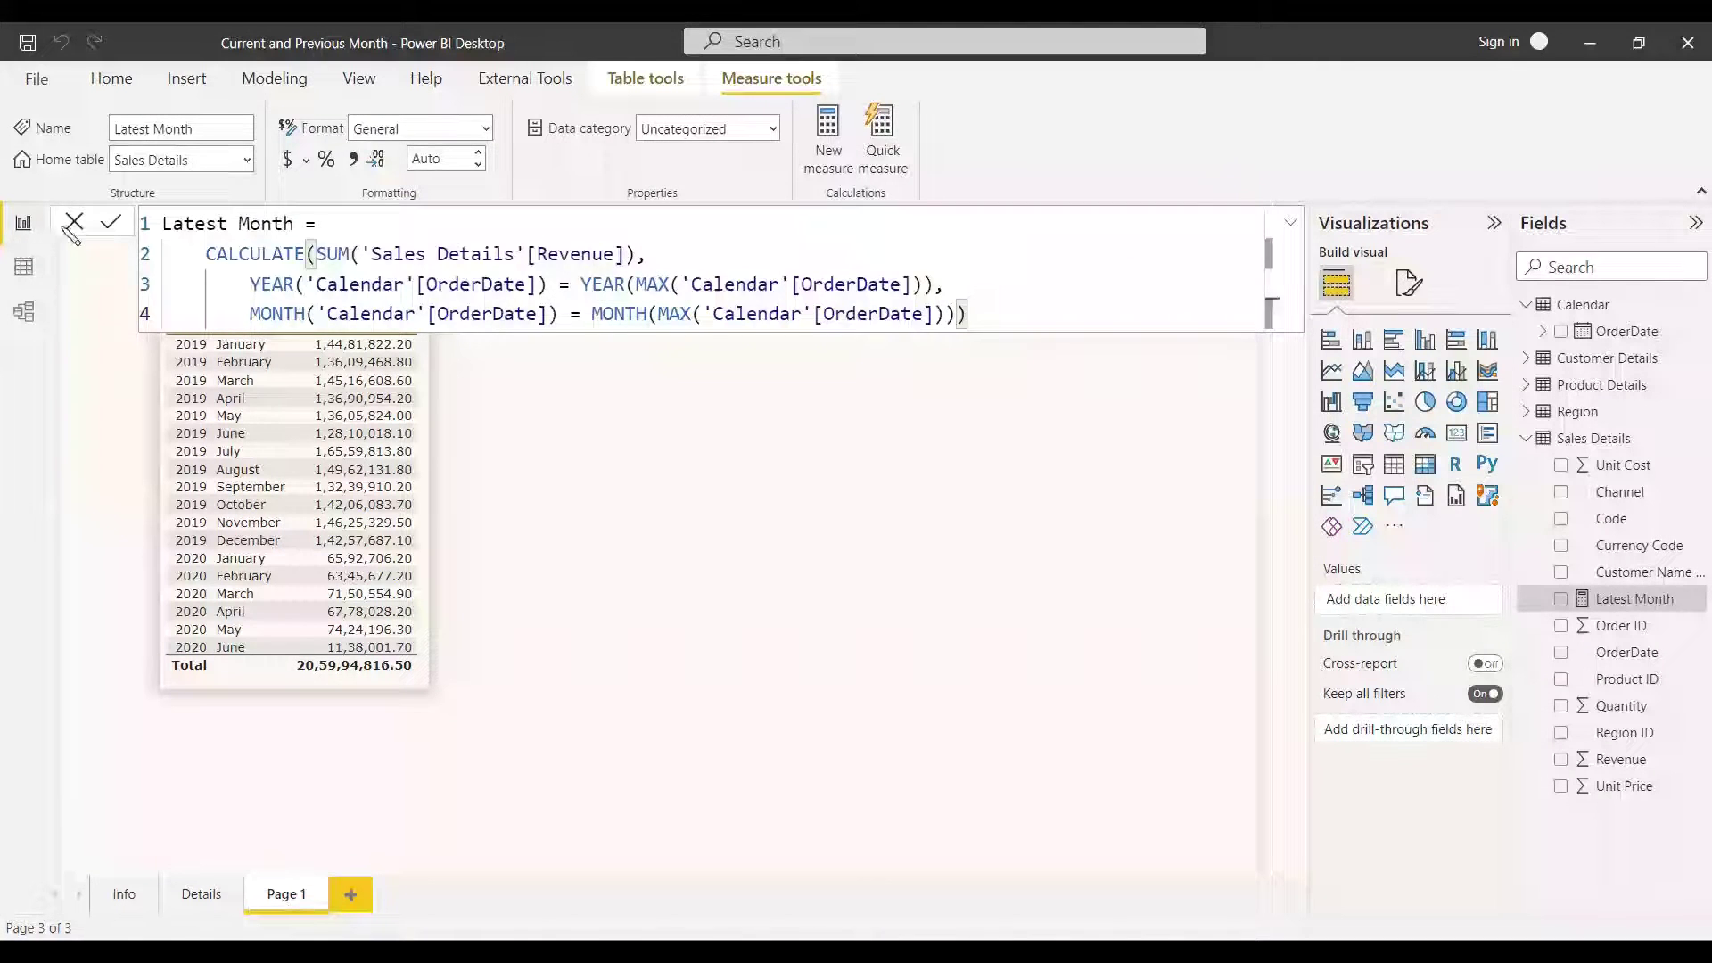
{"action": "left_click", "coordinate": [975, 528]}
{"action": "left_click", "coordinate": [1458, 437]}
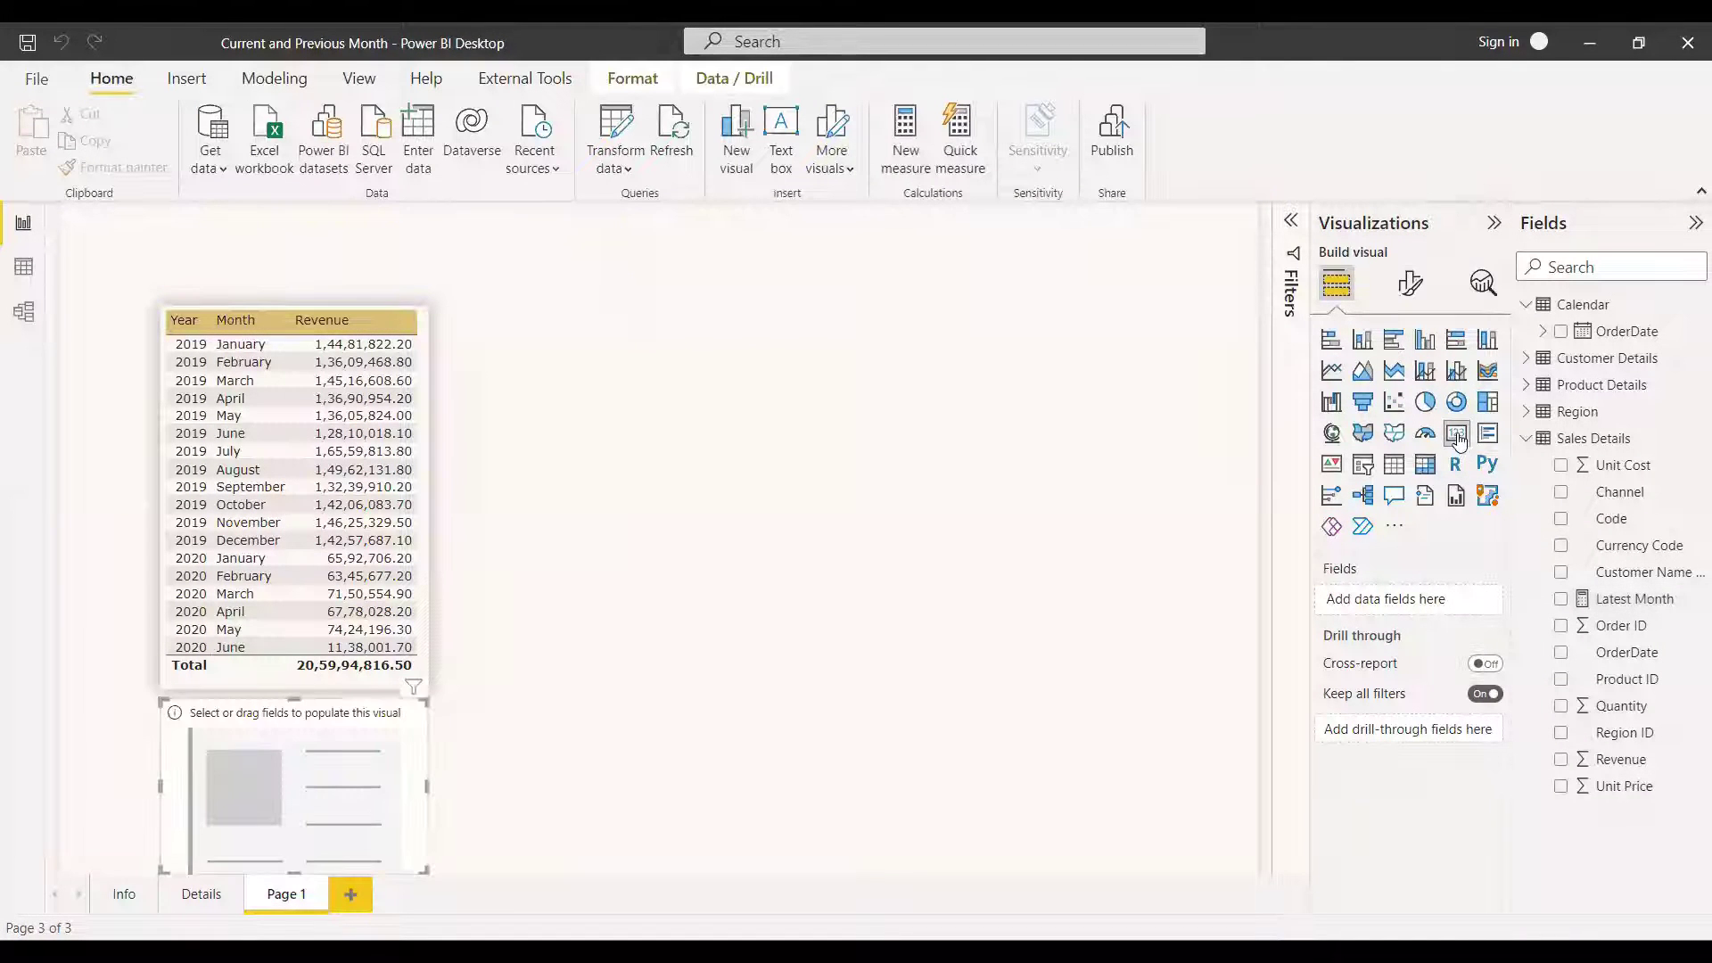
- Show Latest Month (1,138.00K) on the card and turn on its title and shadow
{"action": "left_click", "coordinate": [1562, 601]}
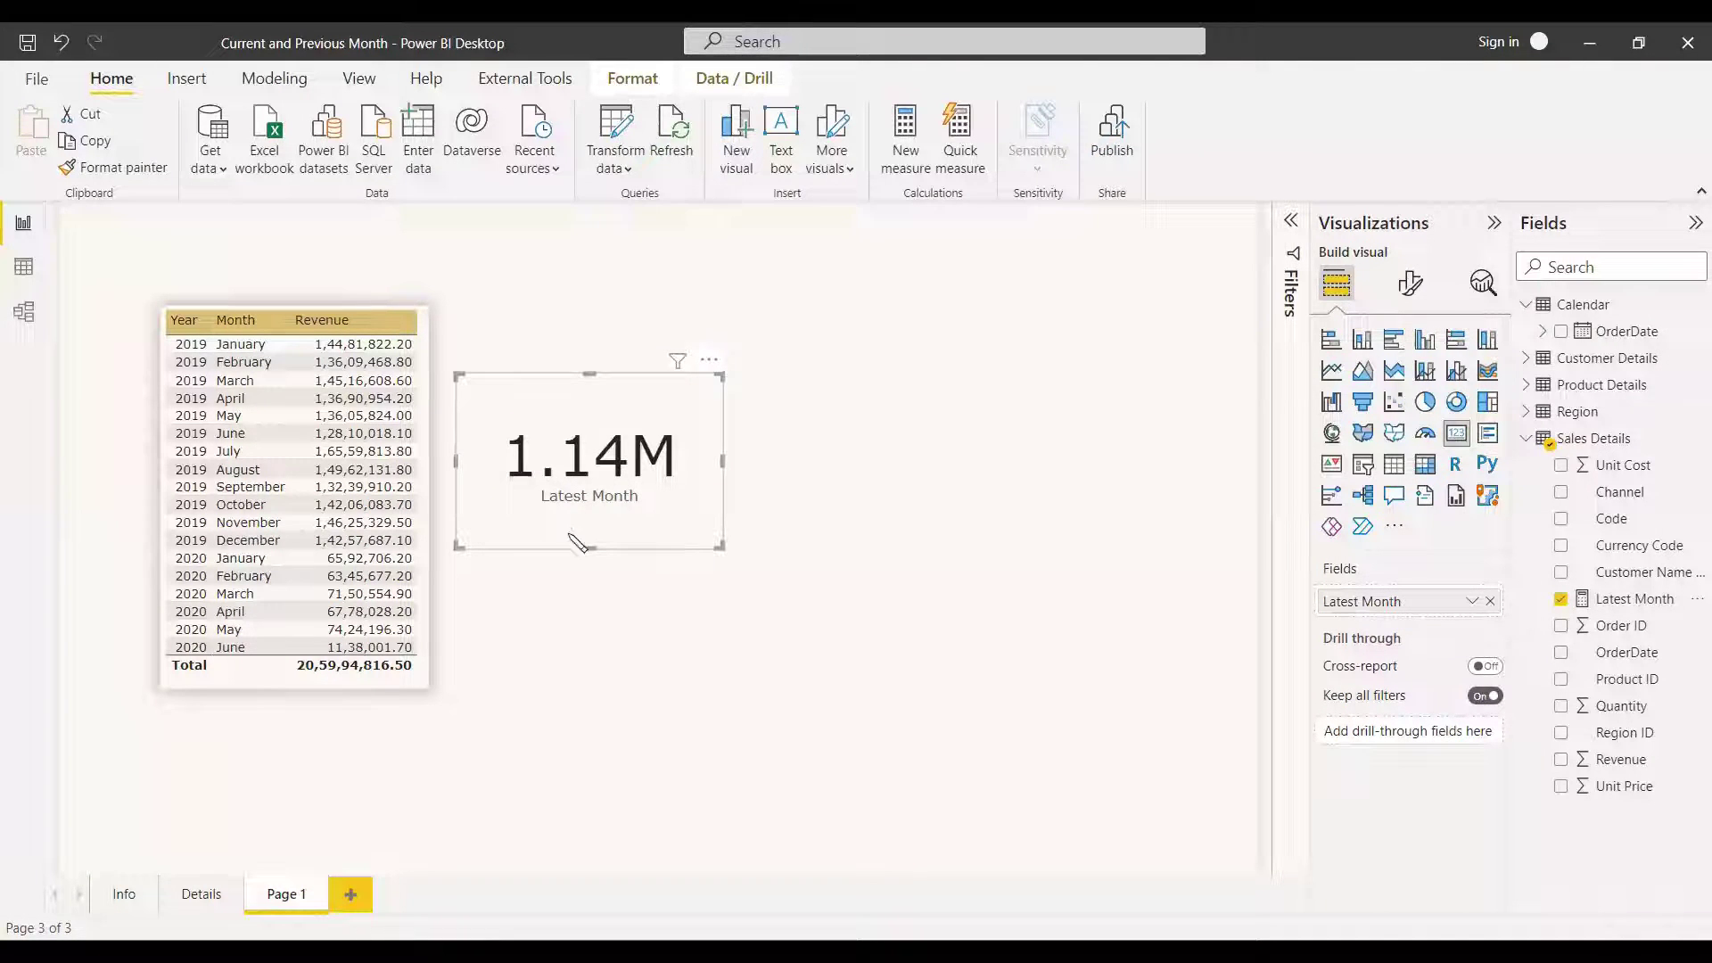
{"action": "left_click", "coordinate": [1409, 290]}
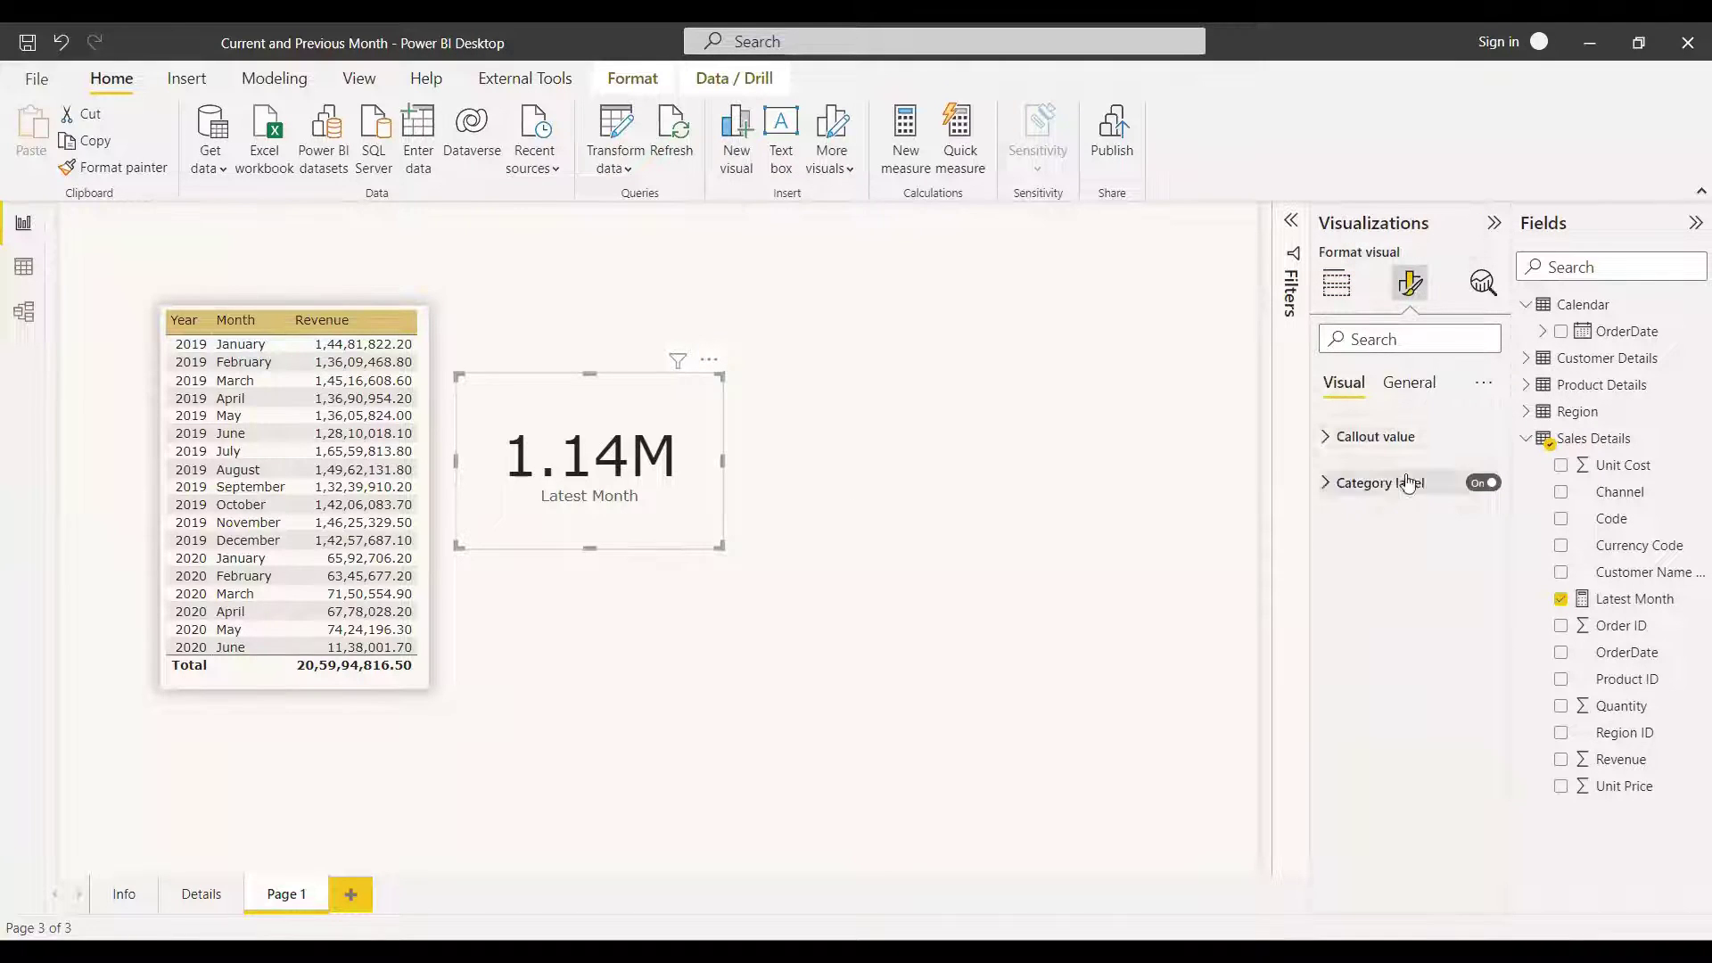
{"action": "left_click", "coordinate": [1409, 381]}
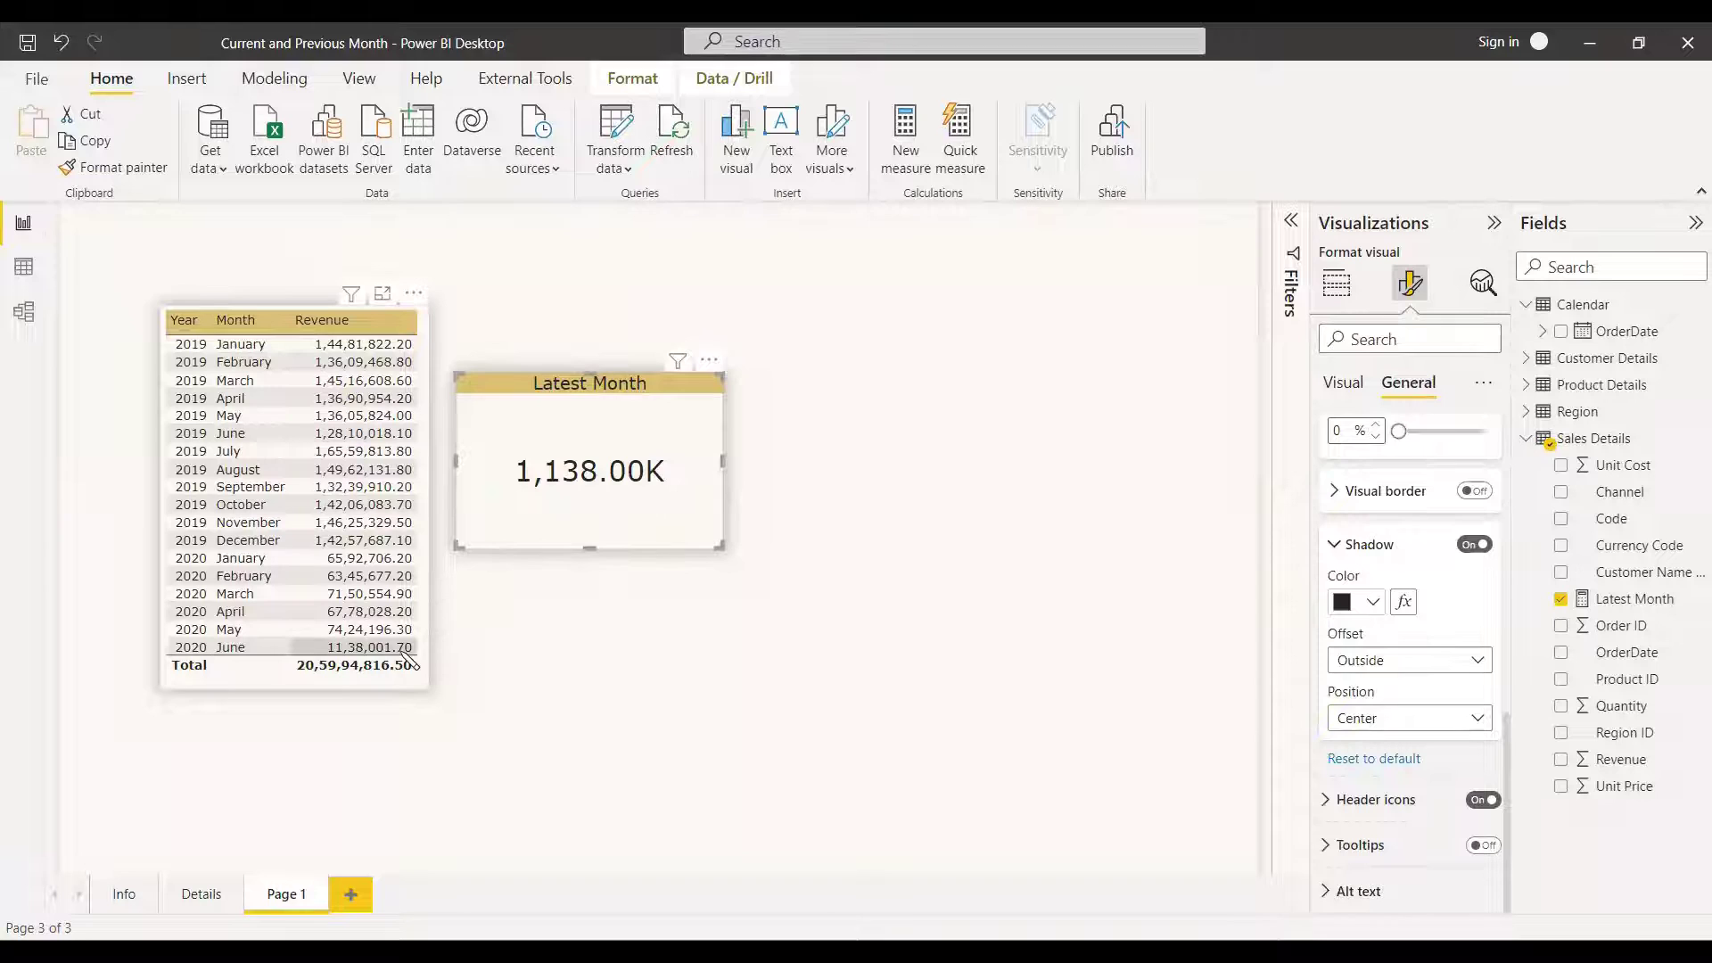
{"action": "left_click", "coordinate": [930, 692]}
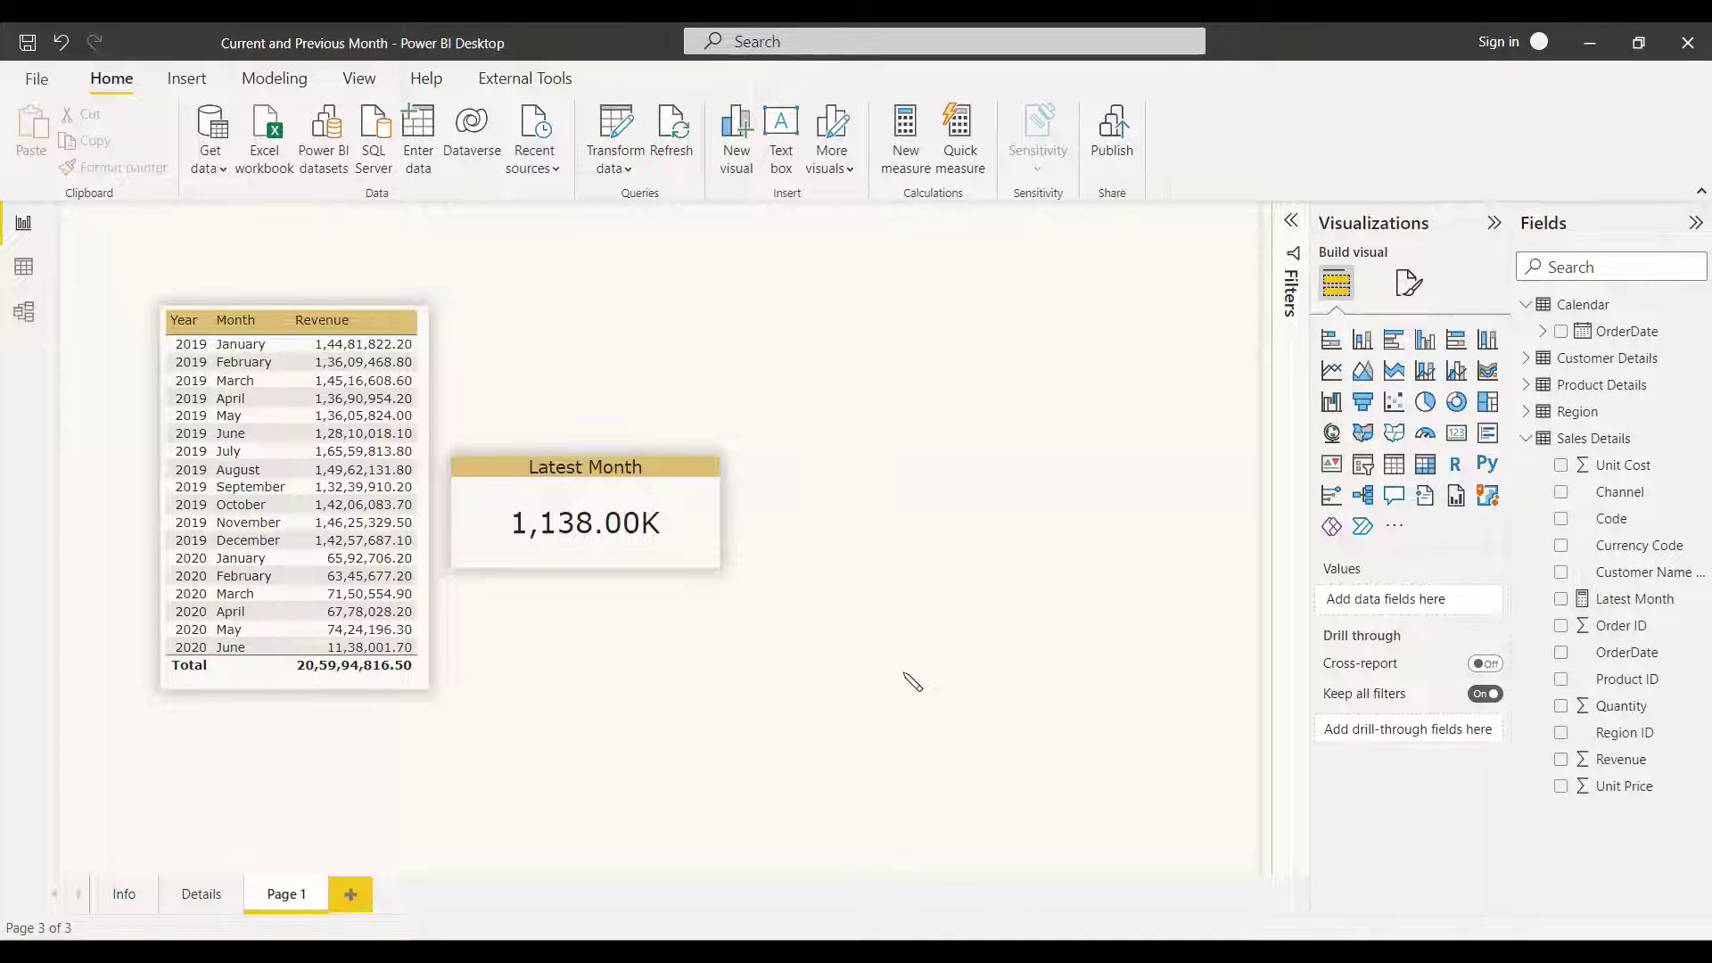
- Start a new Sales Details measure named 'Previous Month' with an indented second line
{"action": "right_click", "coordinate": [1589, 446]}
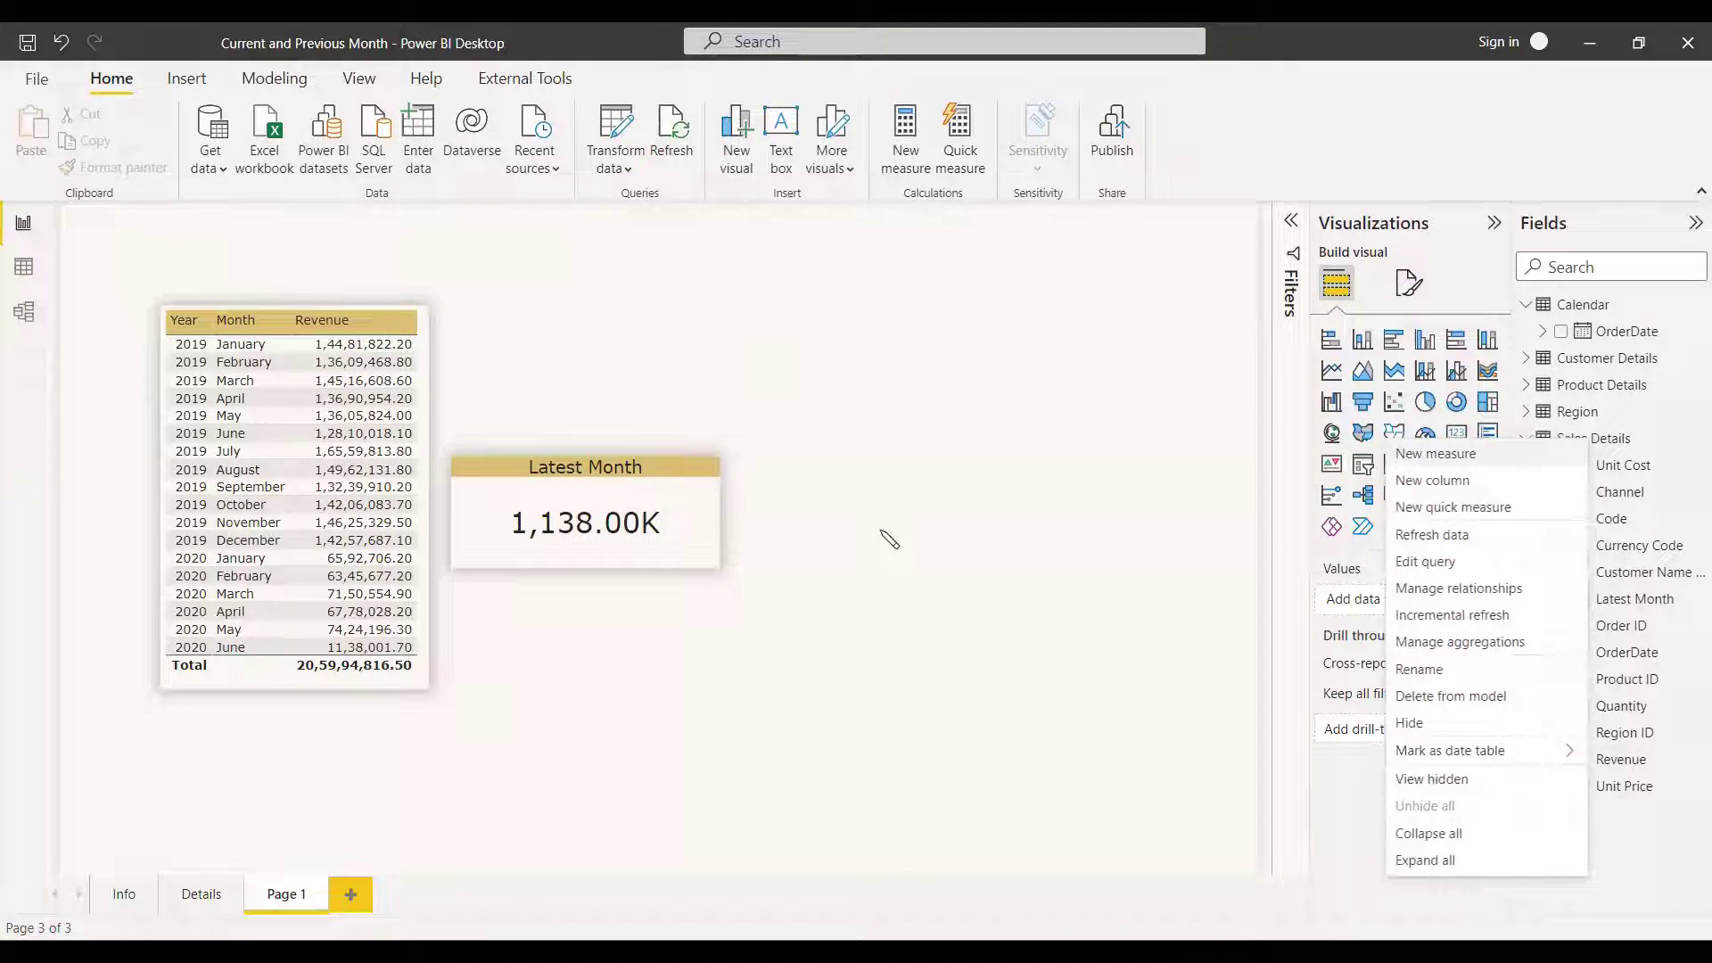
{"action": "left_click", "coordinate": [731, 571]}
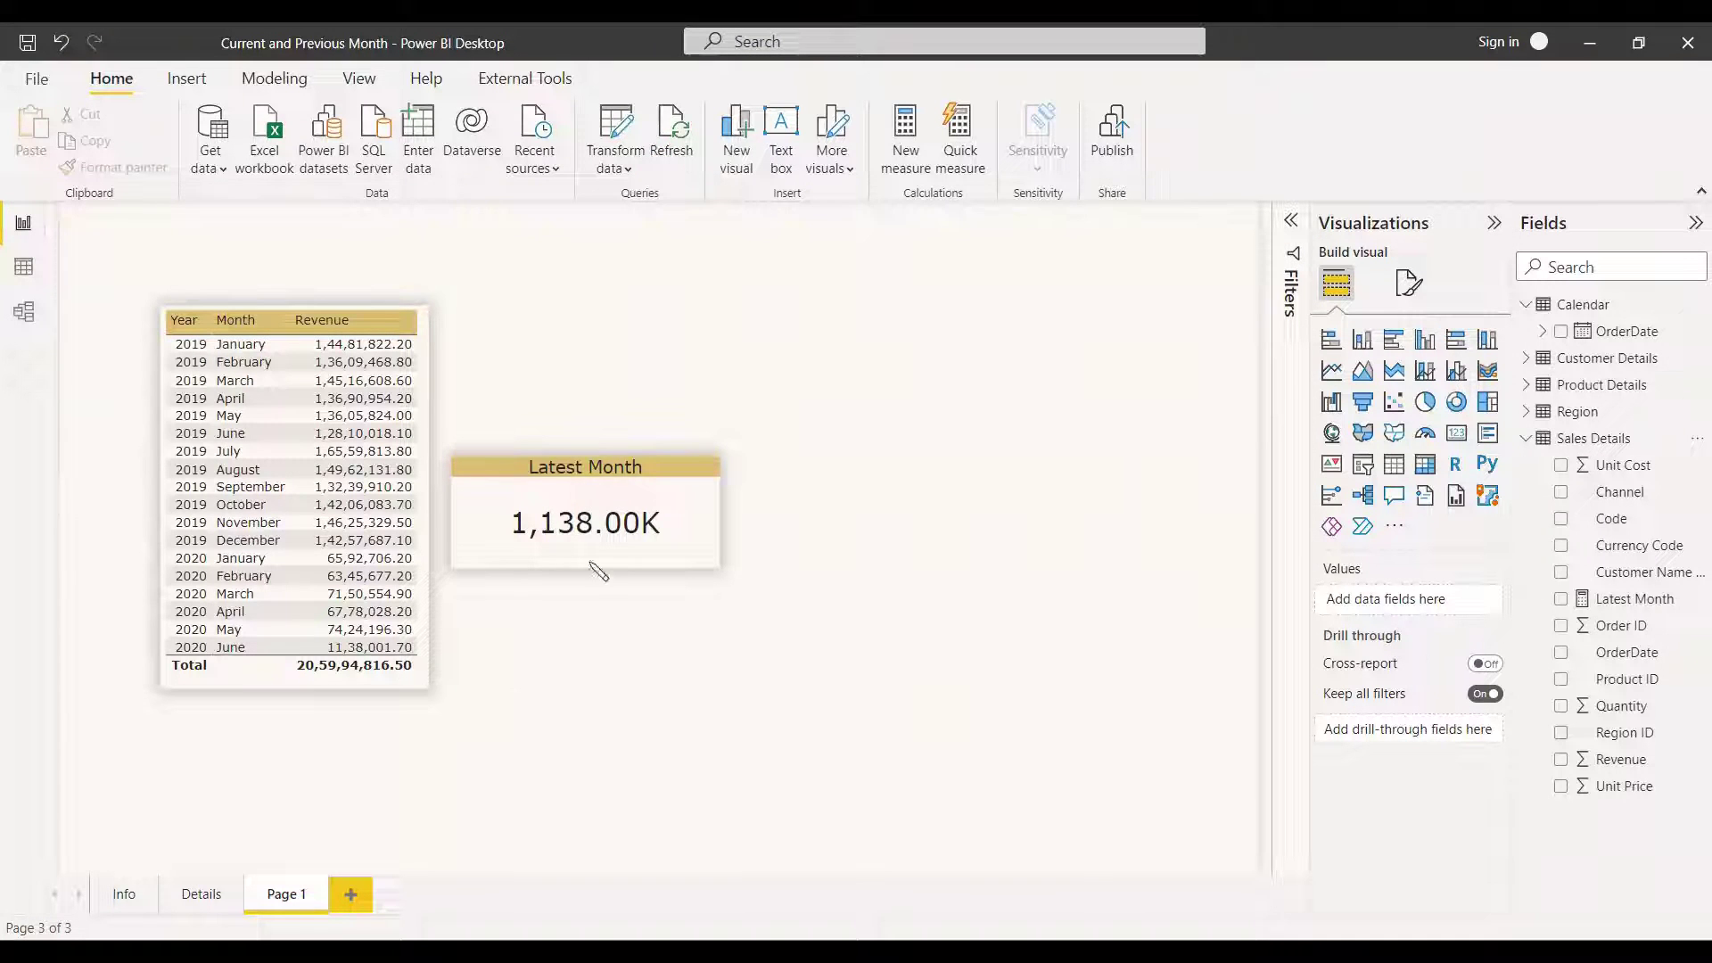
{"action": "left_click", "coordinate": [686, 571]}
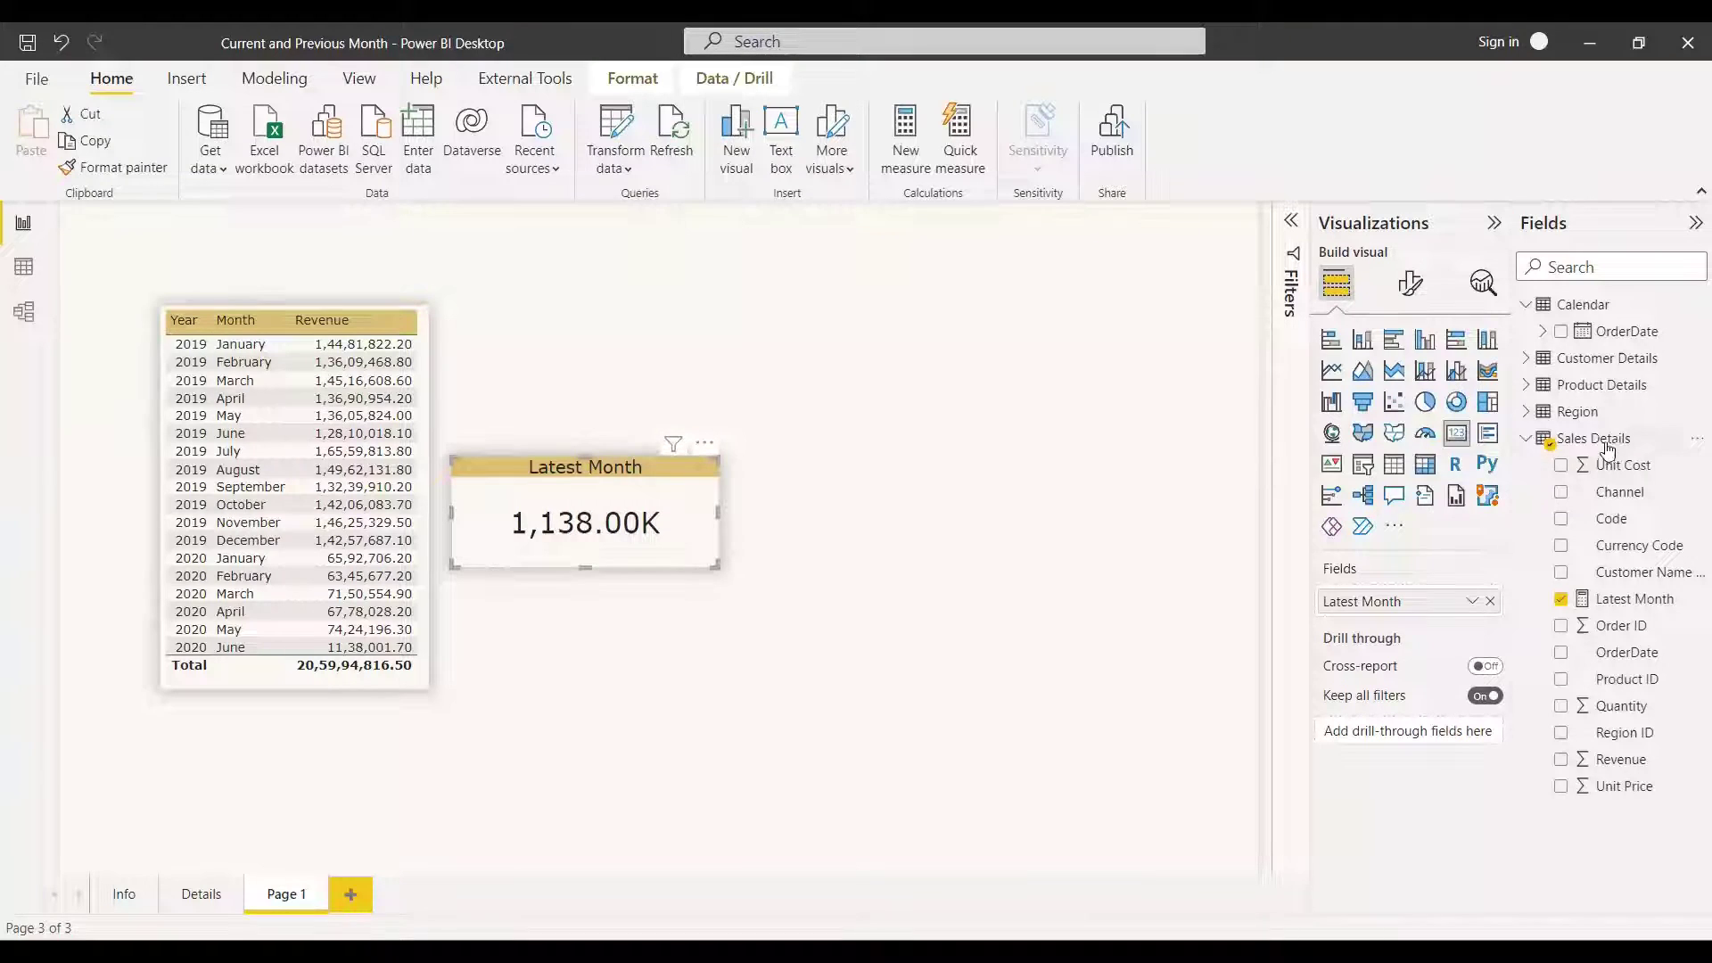
{"action": "right_click", "coordinate": [1571, 444]}
{"action": "key", "text": "Escape"}
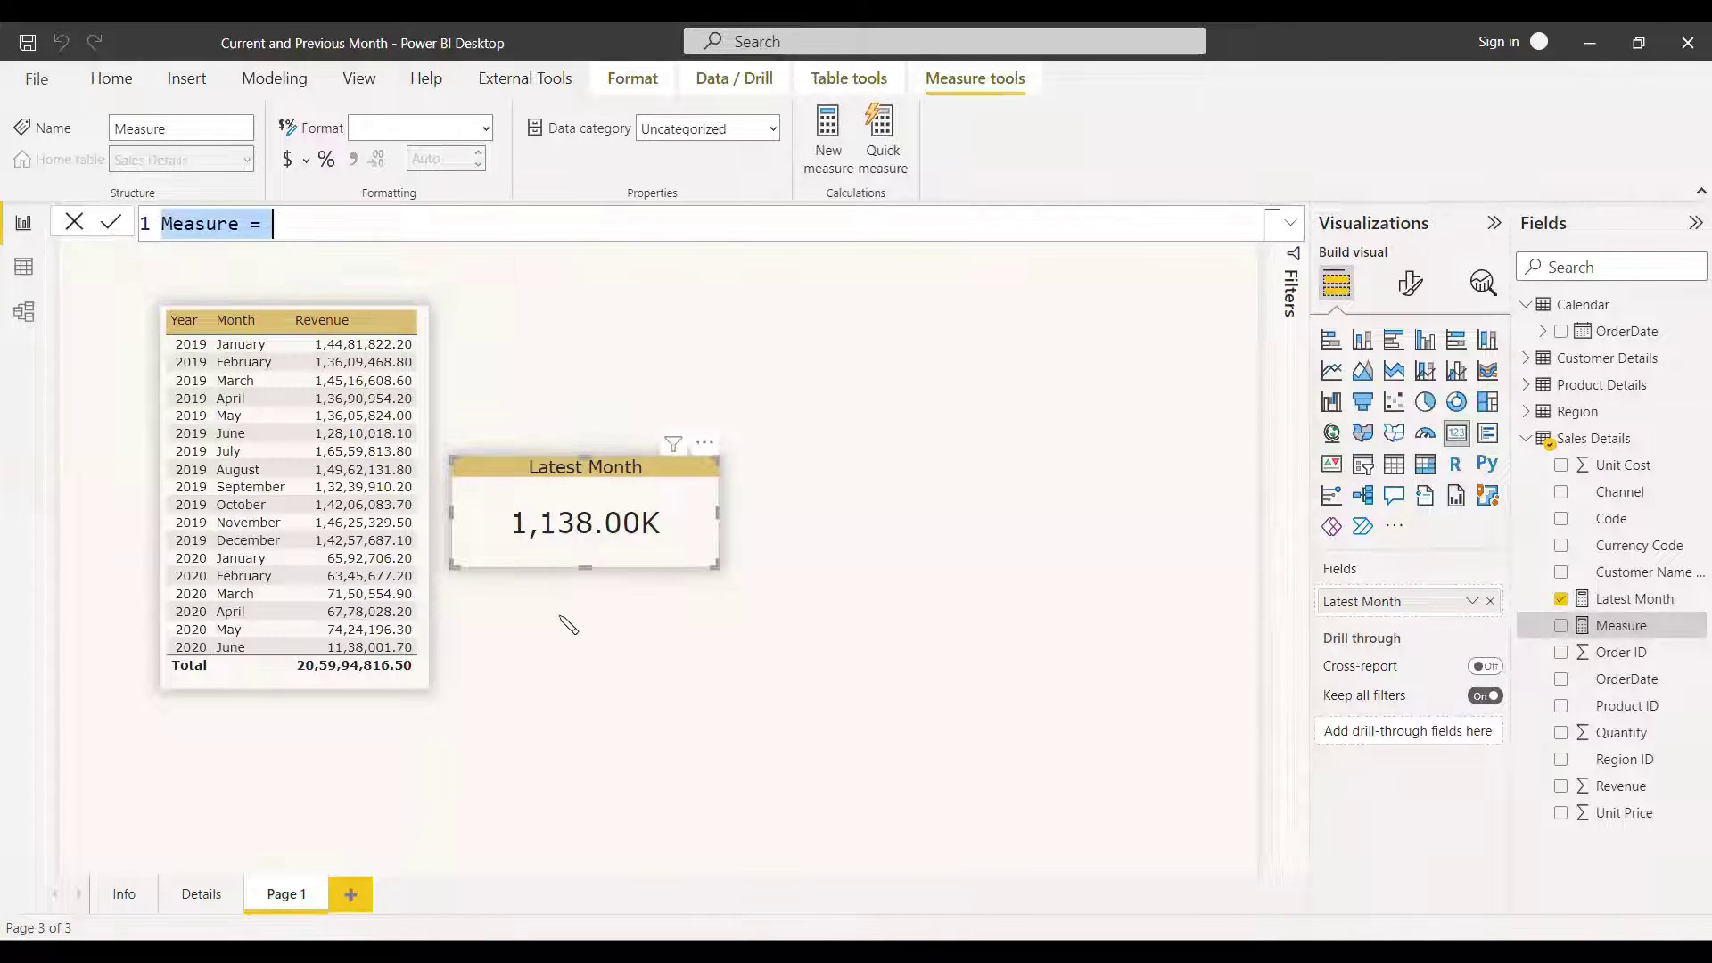
{"action": "type", "text": "Previous Month ="}
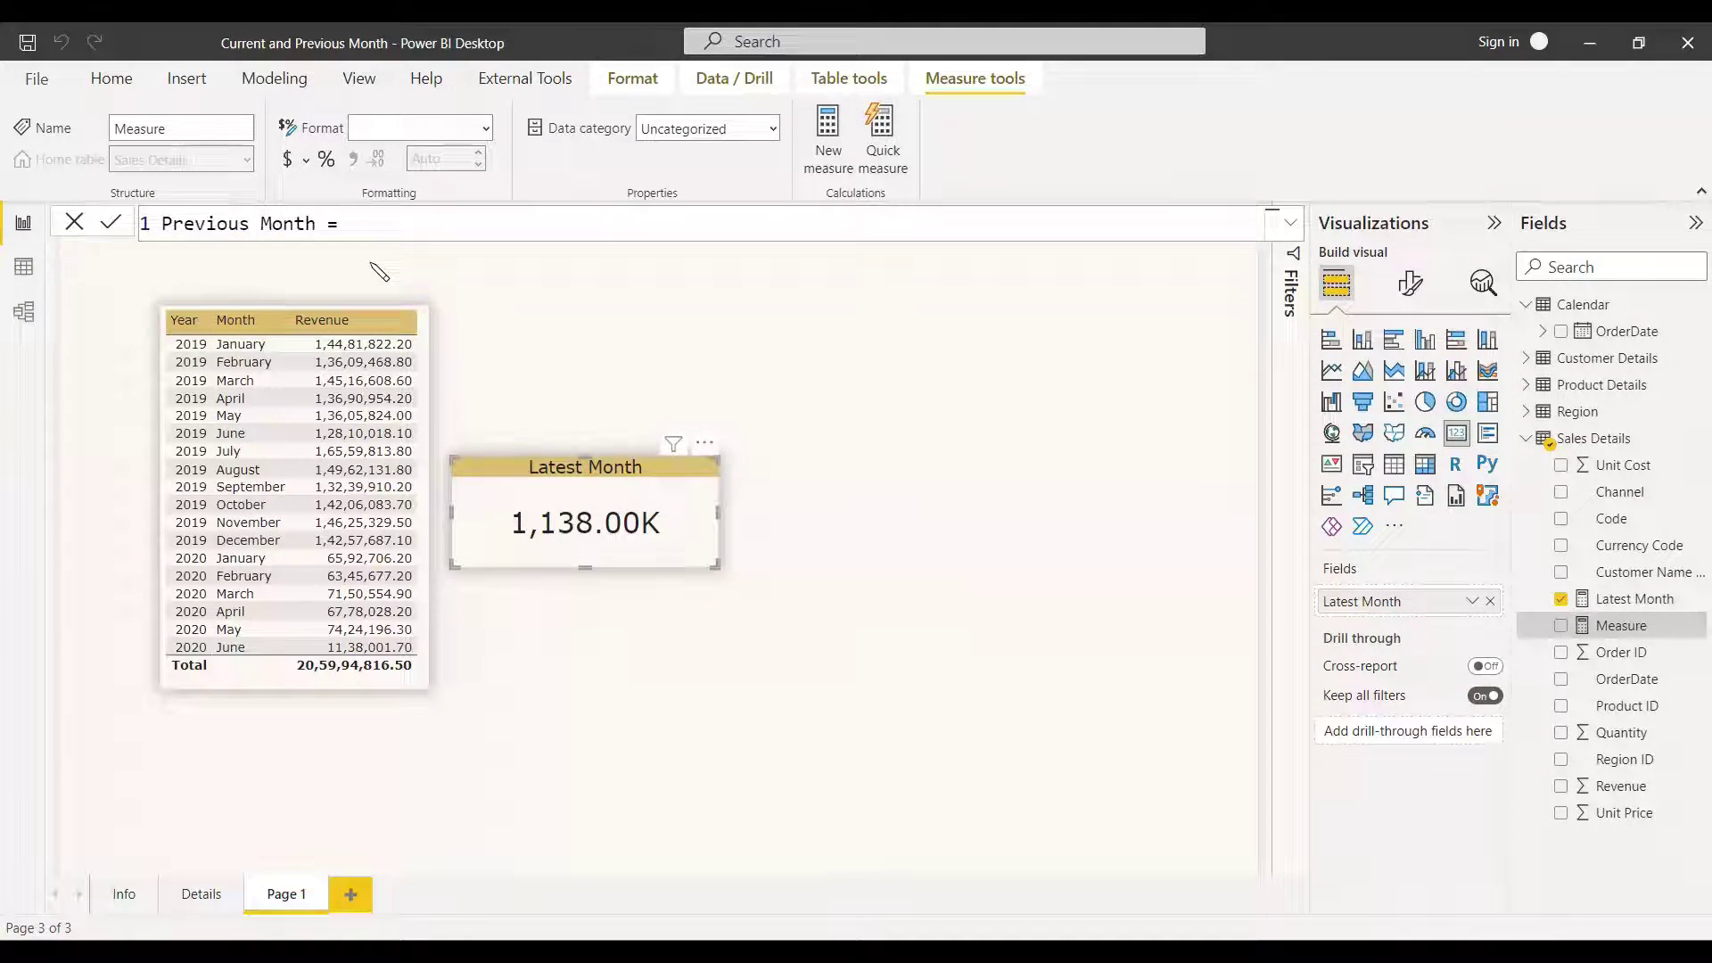
{"action": "key", "text": "shift+Return"}
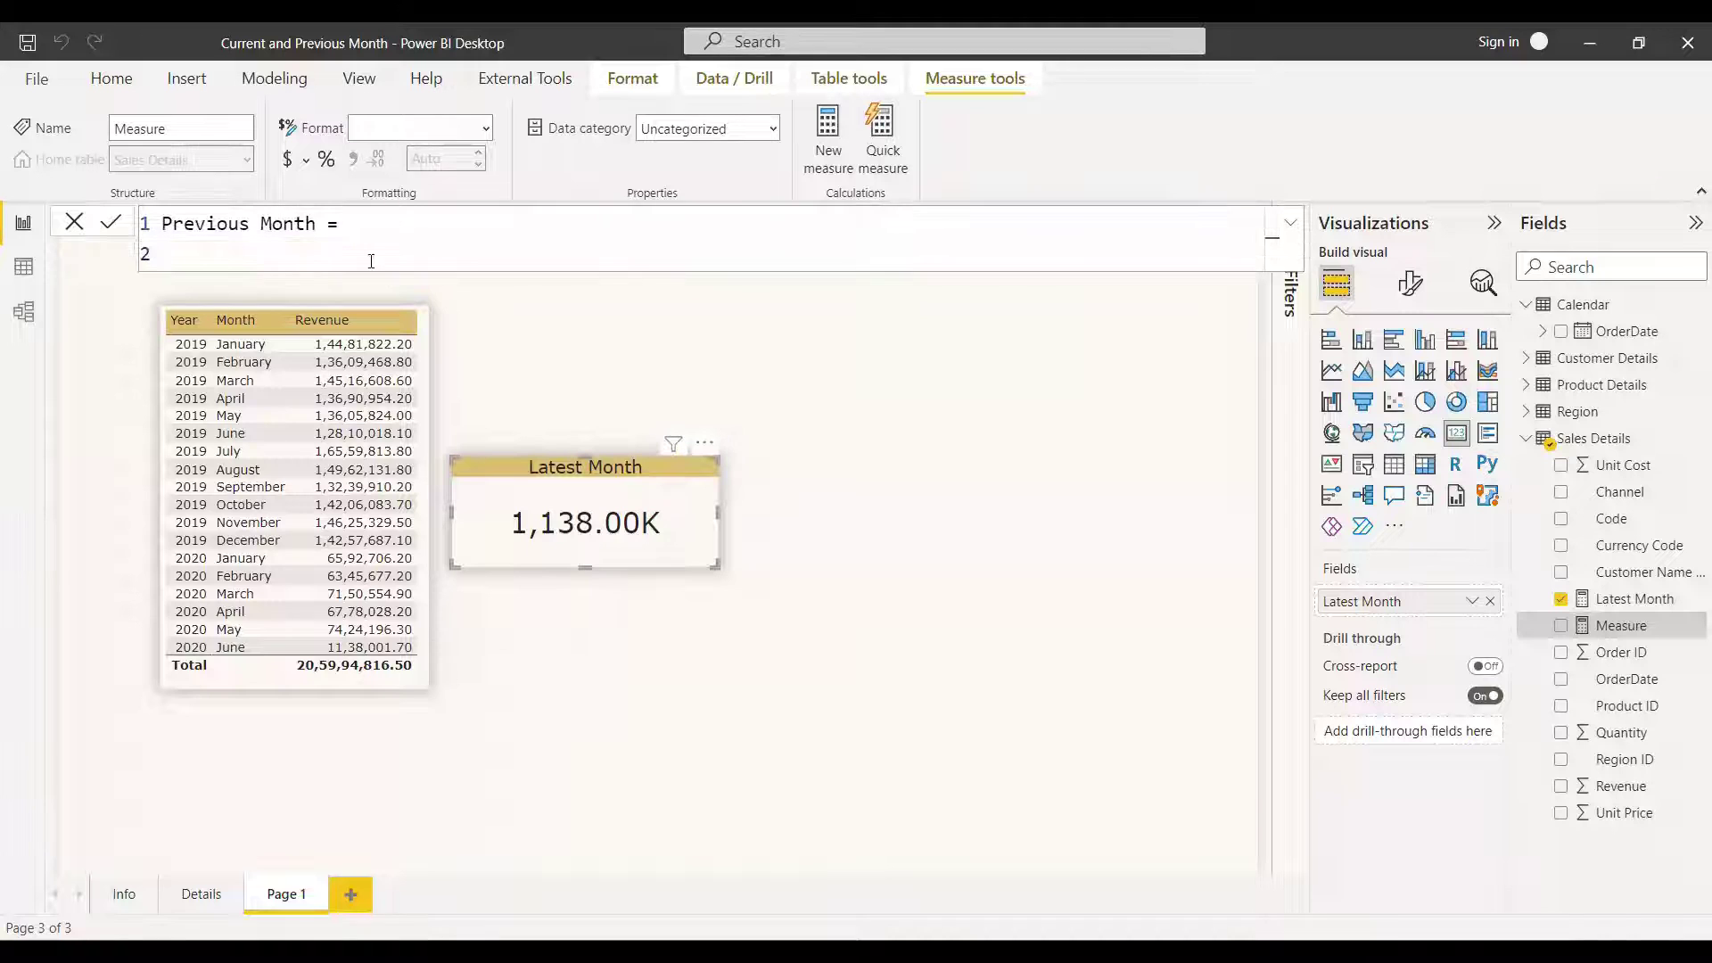
{"action": "key", "text": "Tab"}
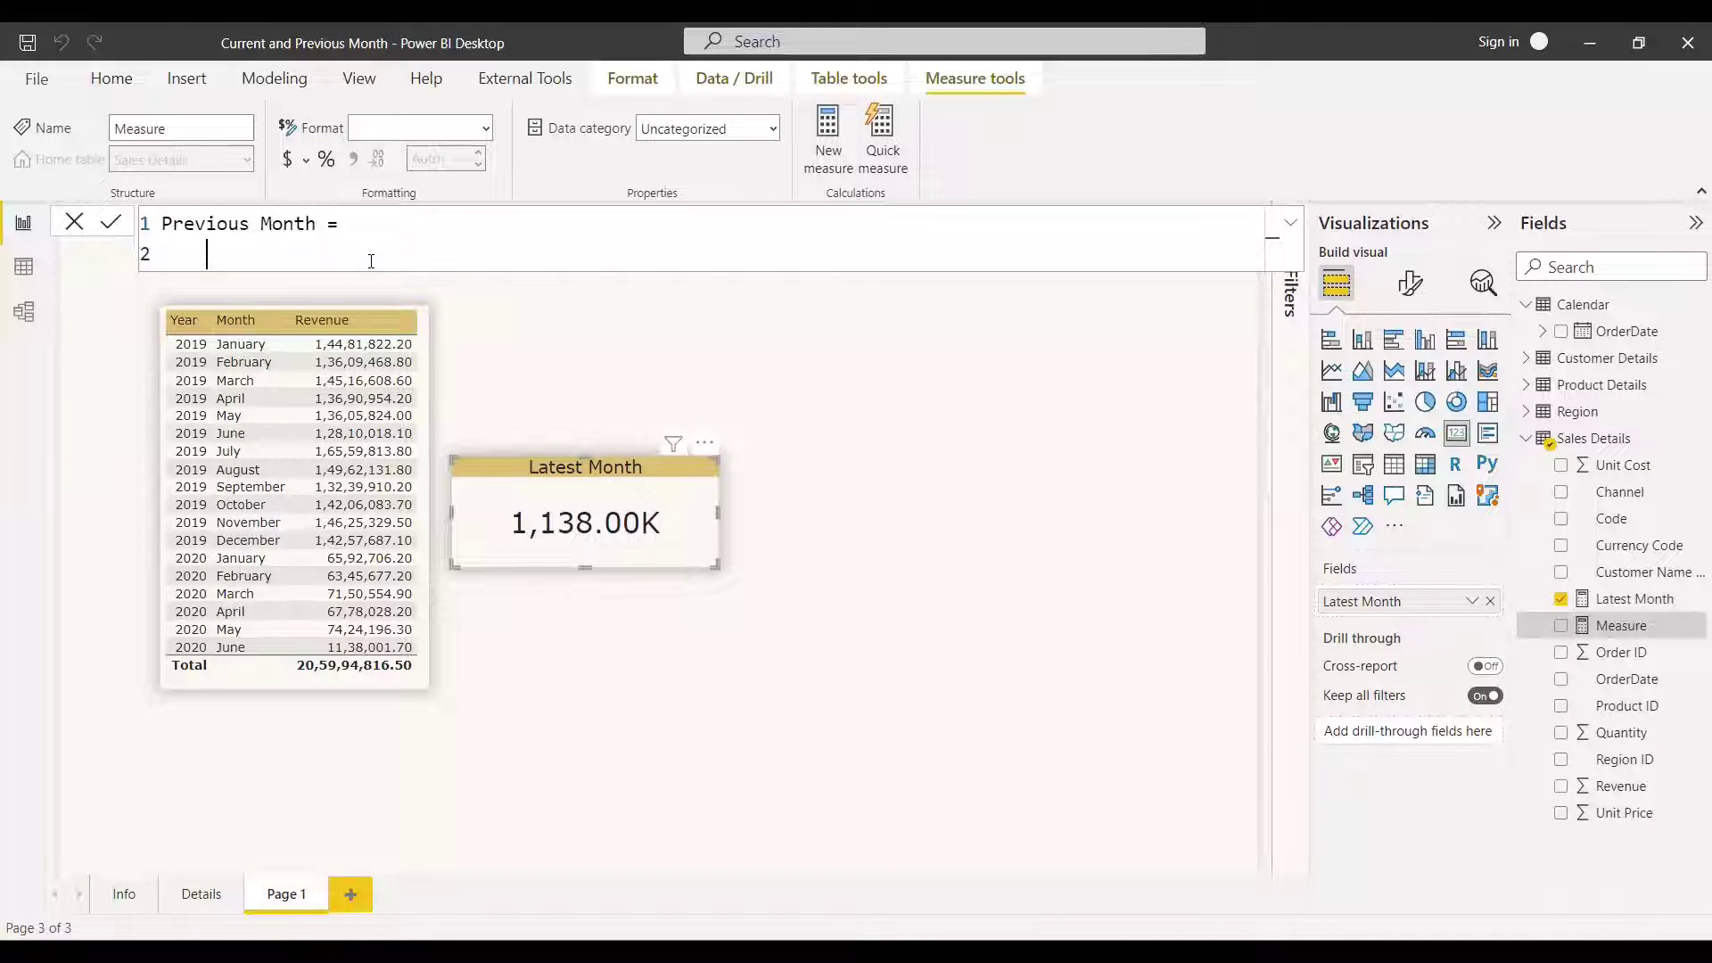
- Define variables _currnetMonth and _currentYear as MONTH and YEAR of MAX('Calendar'[OrderDate])
{"action": "type", "text": "var _currnetMonth = MONTH("}
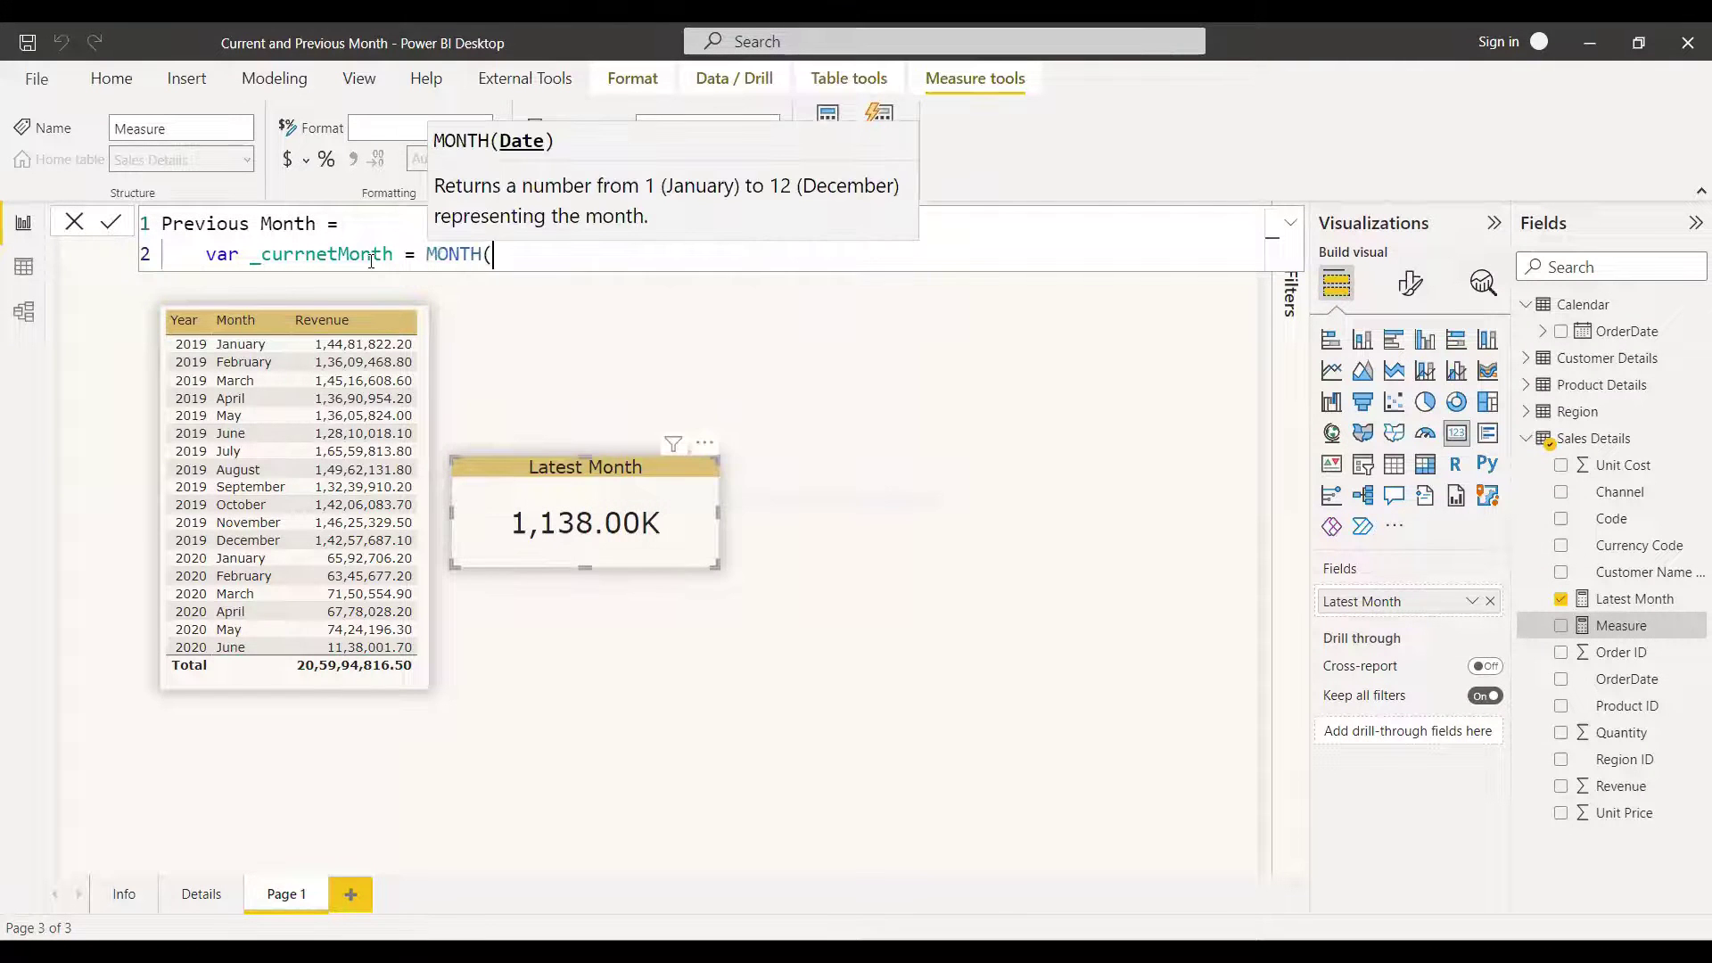
{"action": "type", "text": "MAX('Calendar'[OrderDate])"}
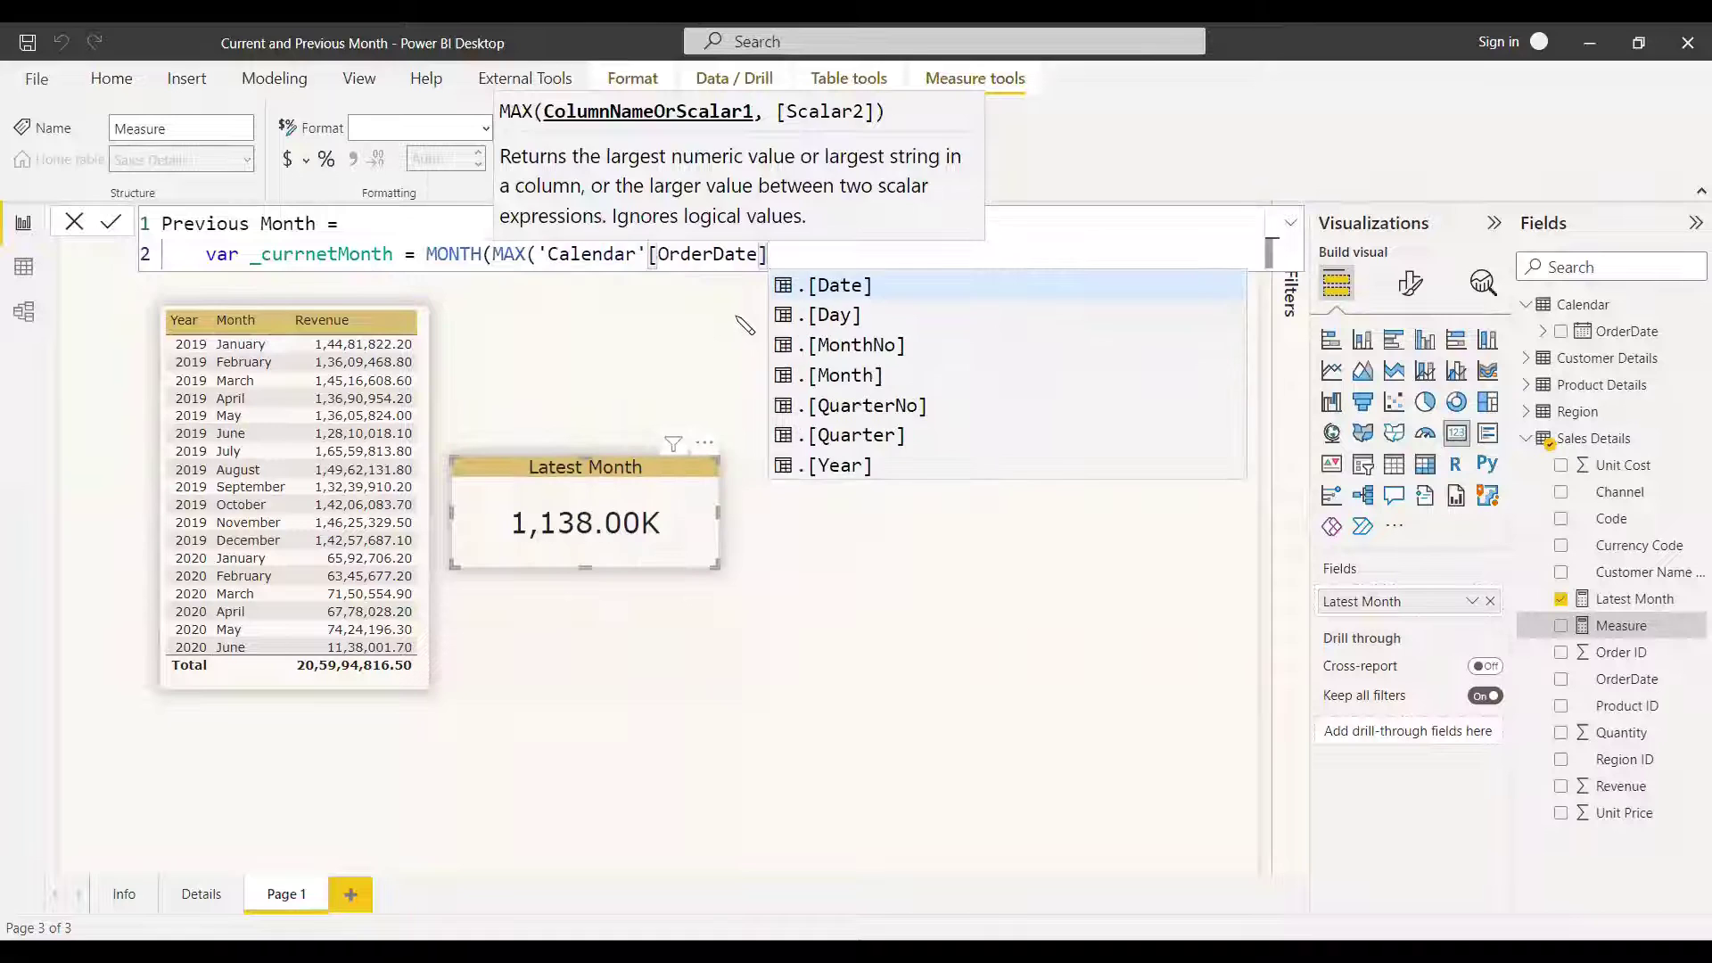
{"action": "type", "text": ")"}
{"action": "key", "text": "shift+Return"}
{"action": "type", "text": "var "}
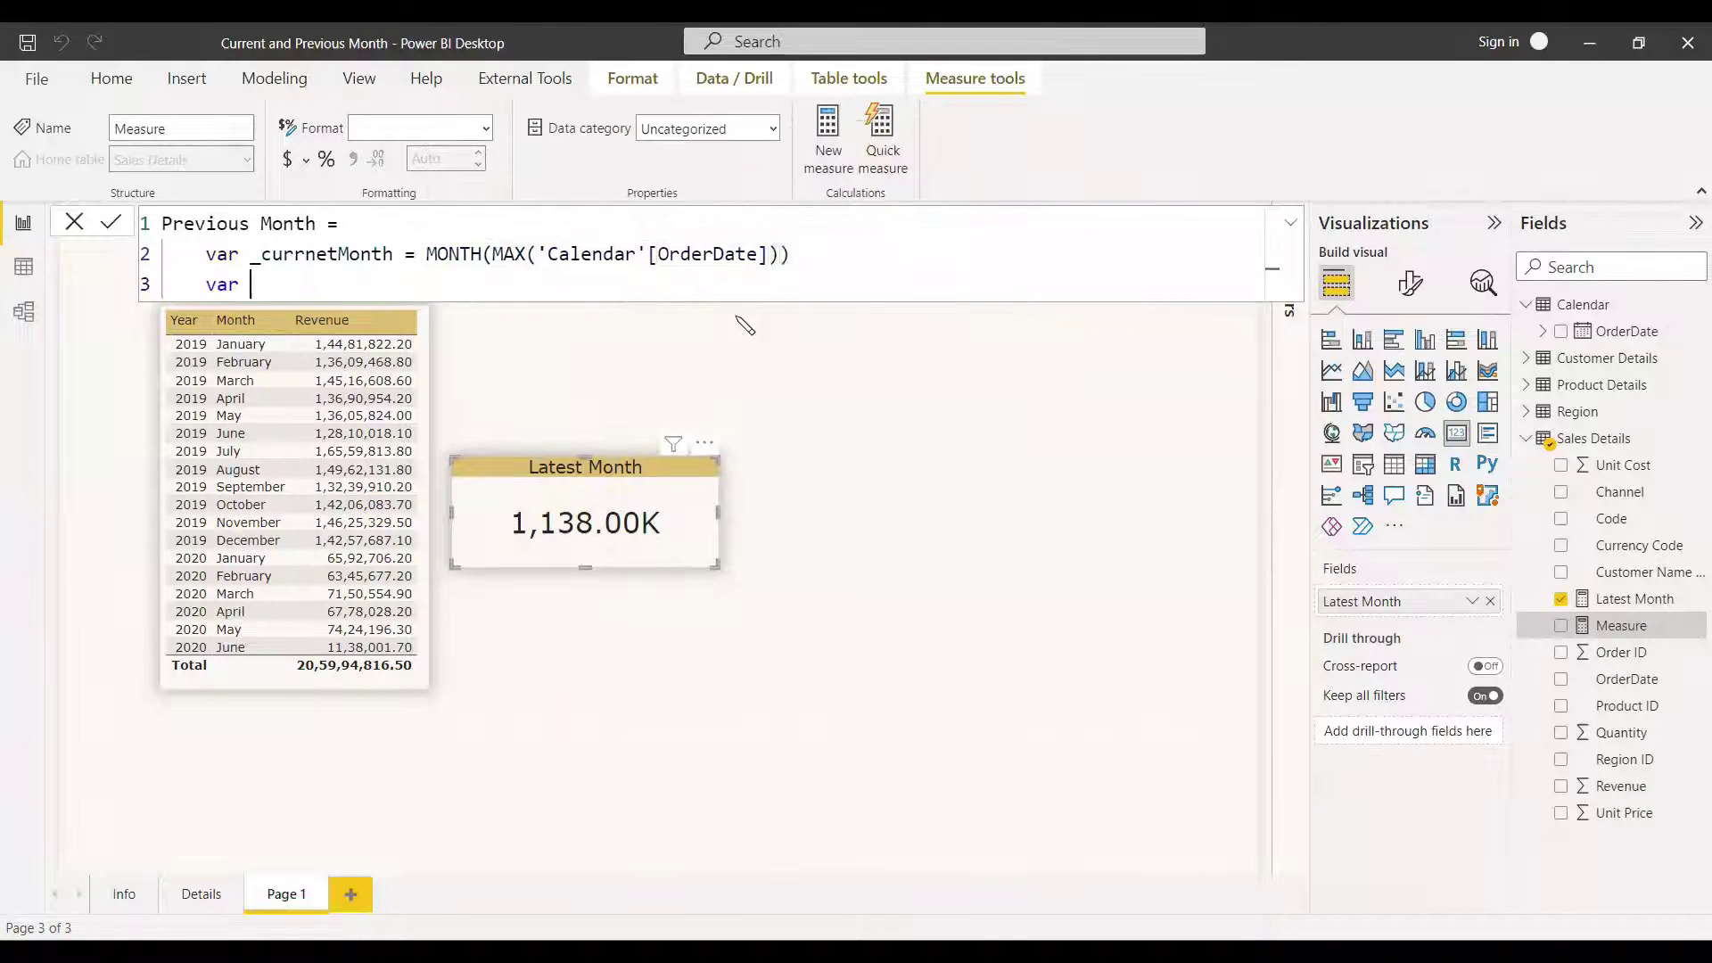
{"action": "type", "text": "_currentYear = Year"}
{"action": "left_click", "coordinate": [684, 345]}
{"action": "type", "text": "MAX("}
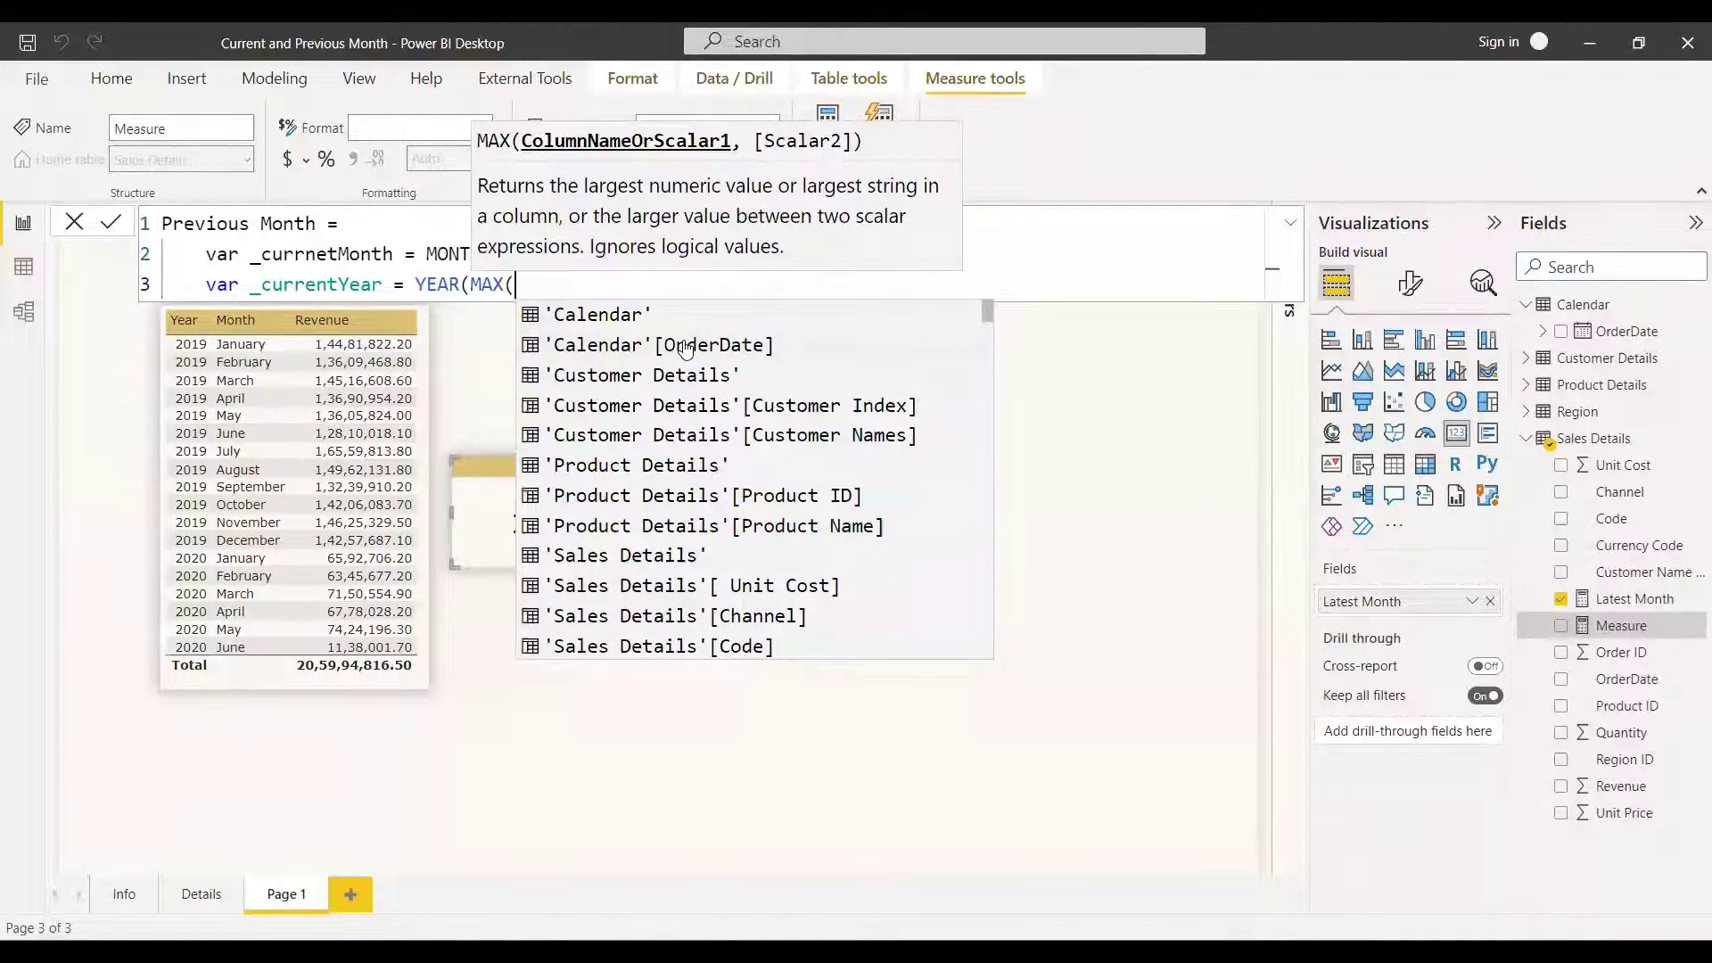
{"action": "left_click", "coordinate": [684, 345]}
{"action": "type", "text": "))"}
{"action": "key", "text": "shift+Return"}
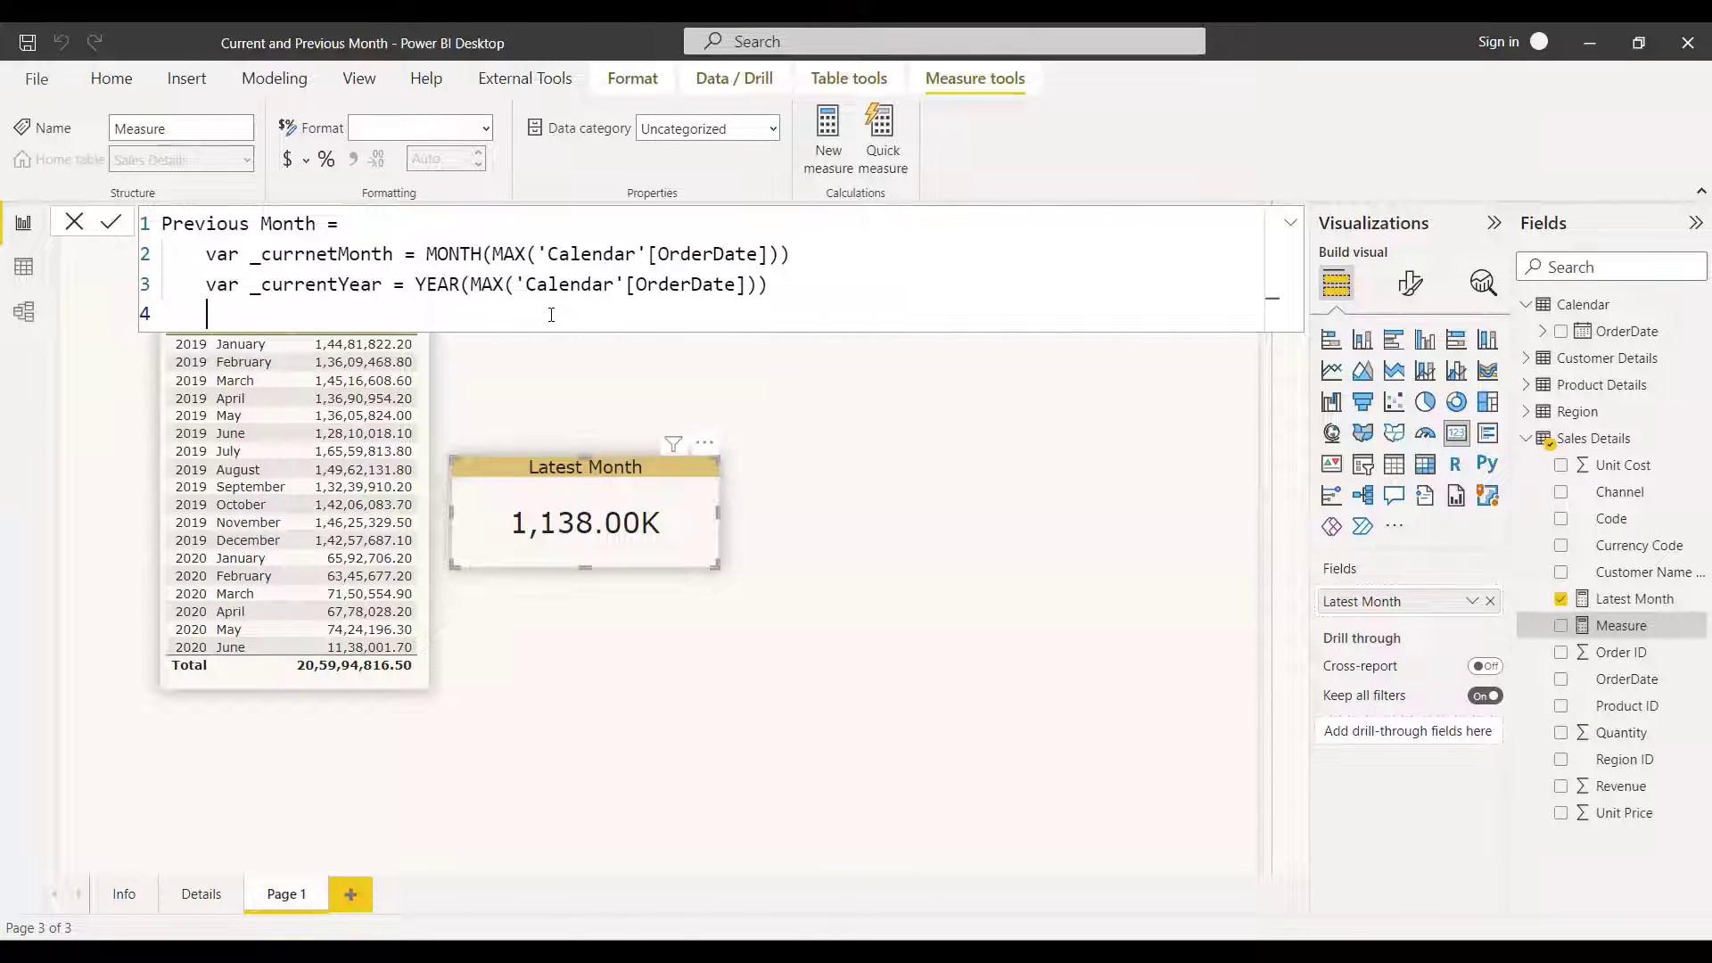
- Define _previousMonth and _previousYear variables with IF logic handling the January rollover
{"action": "type", "text": "var _previousMonth ="}
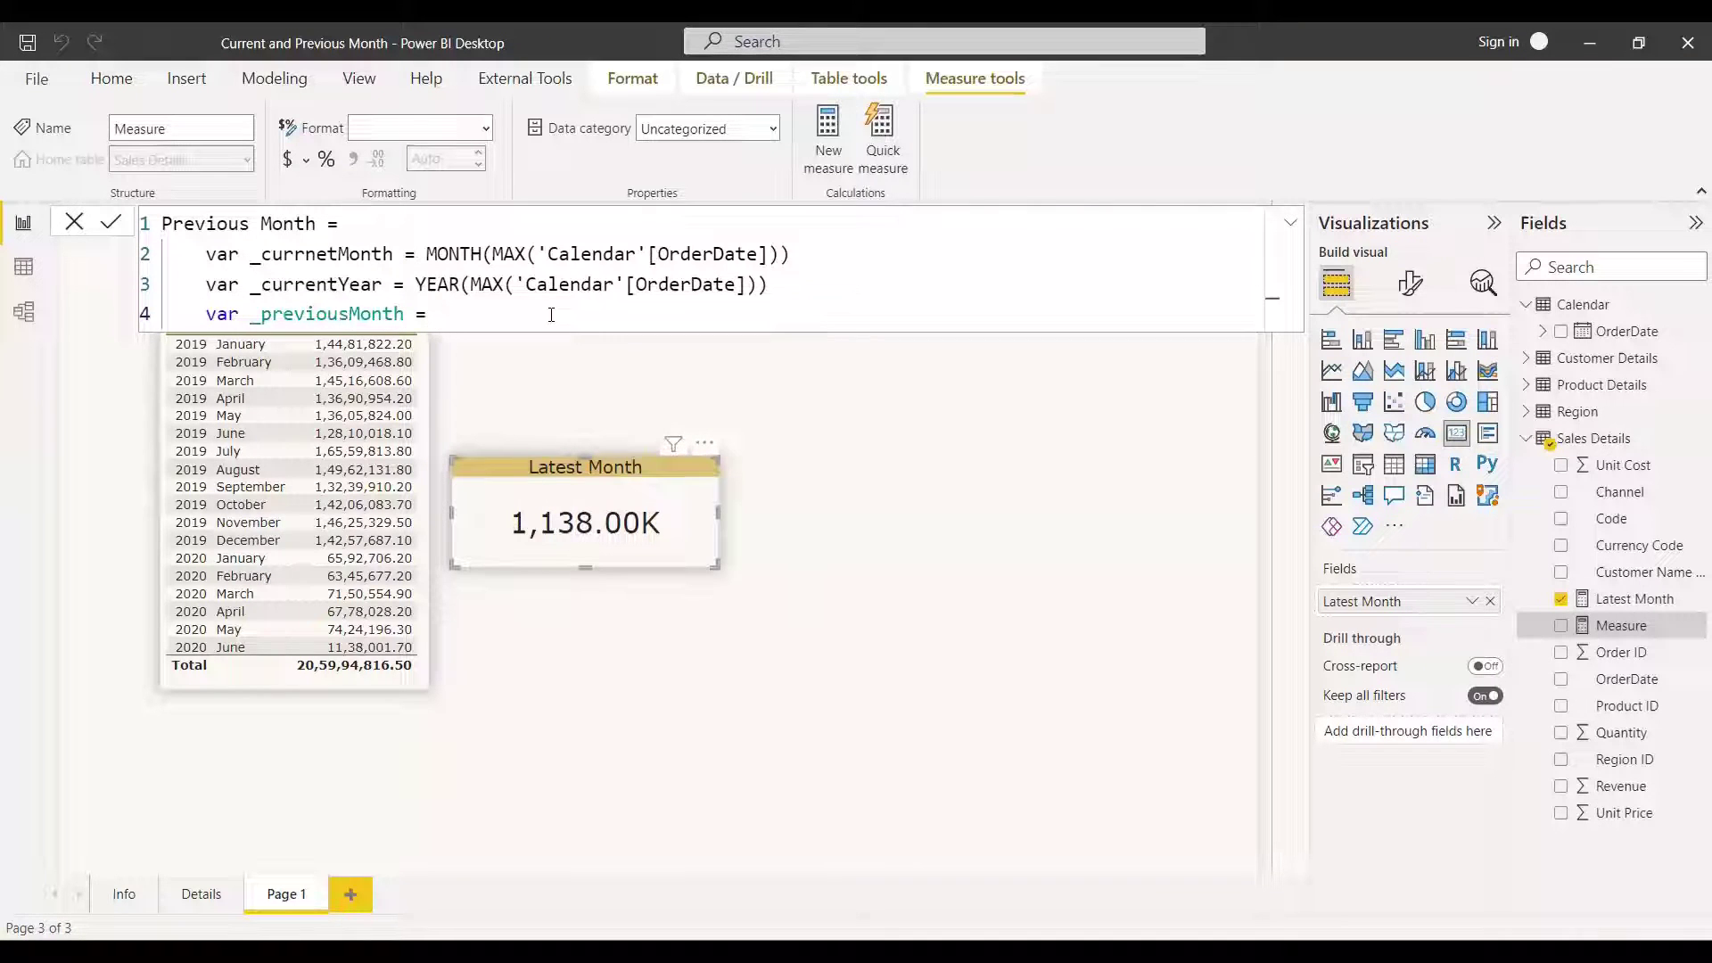
{"action": "type", "text": " IF(_cur"}
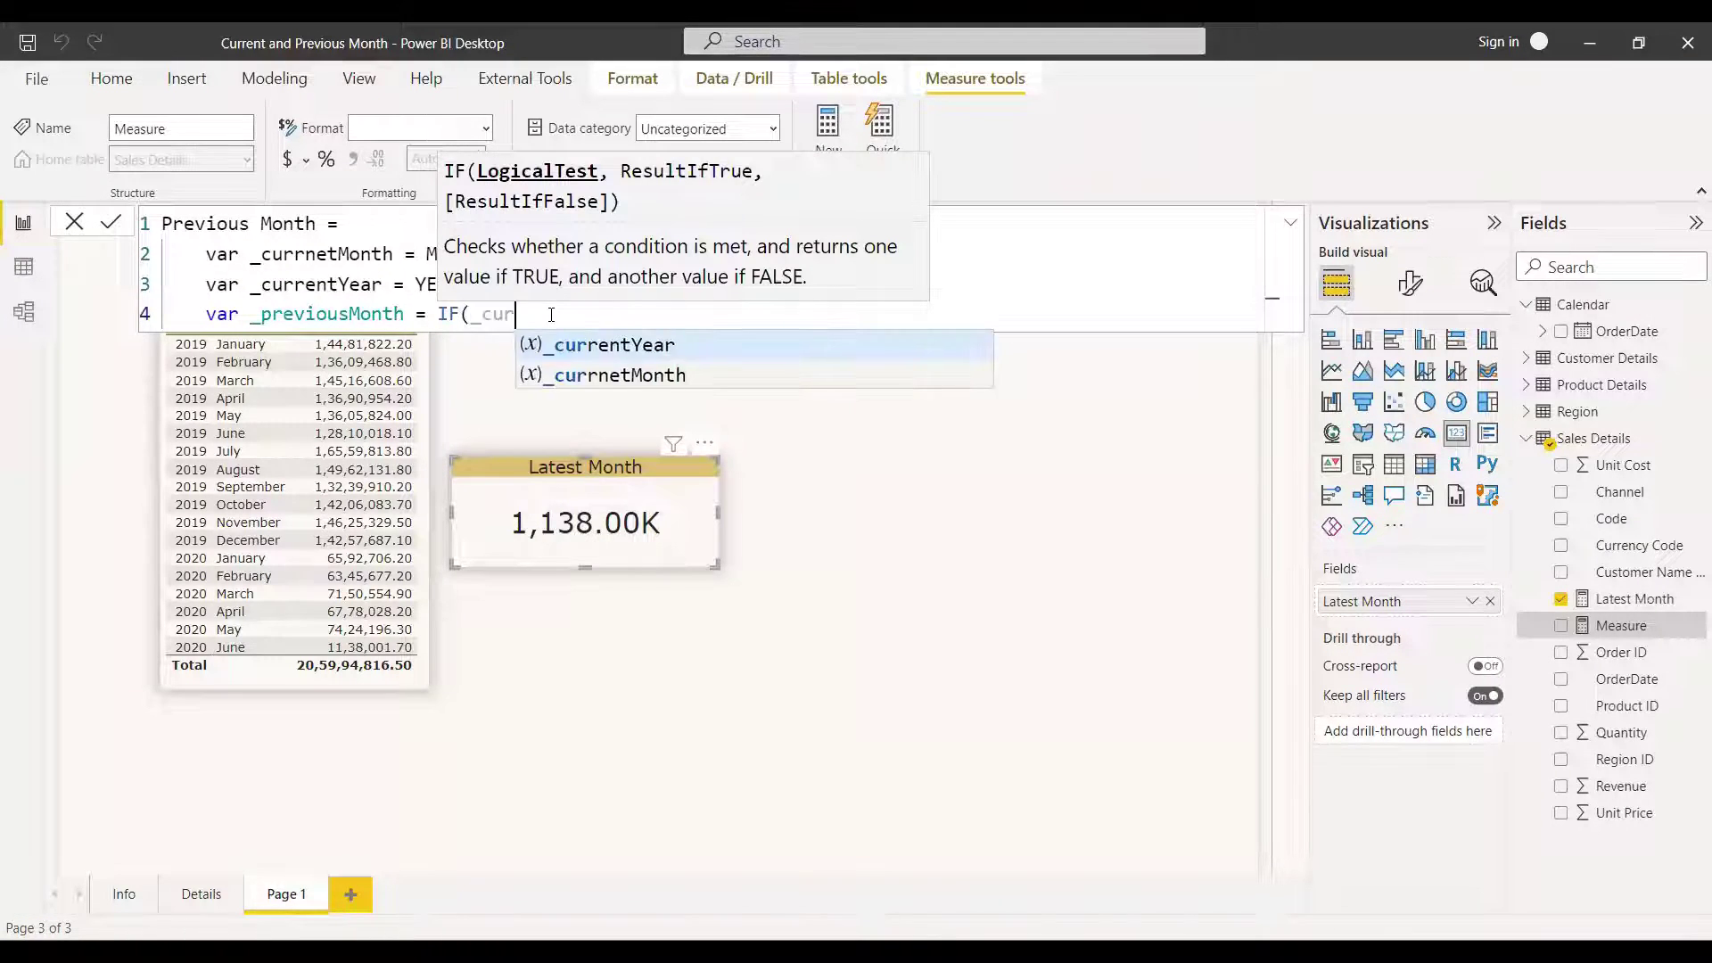
{"action": "type", "text": "rnetMonth = 1"}
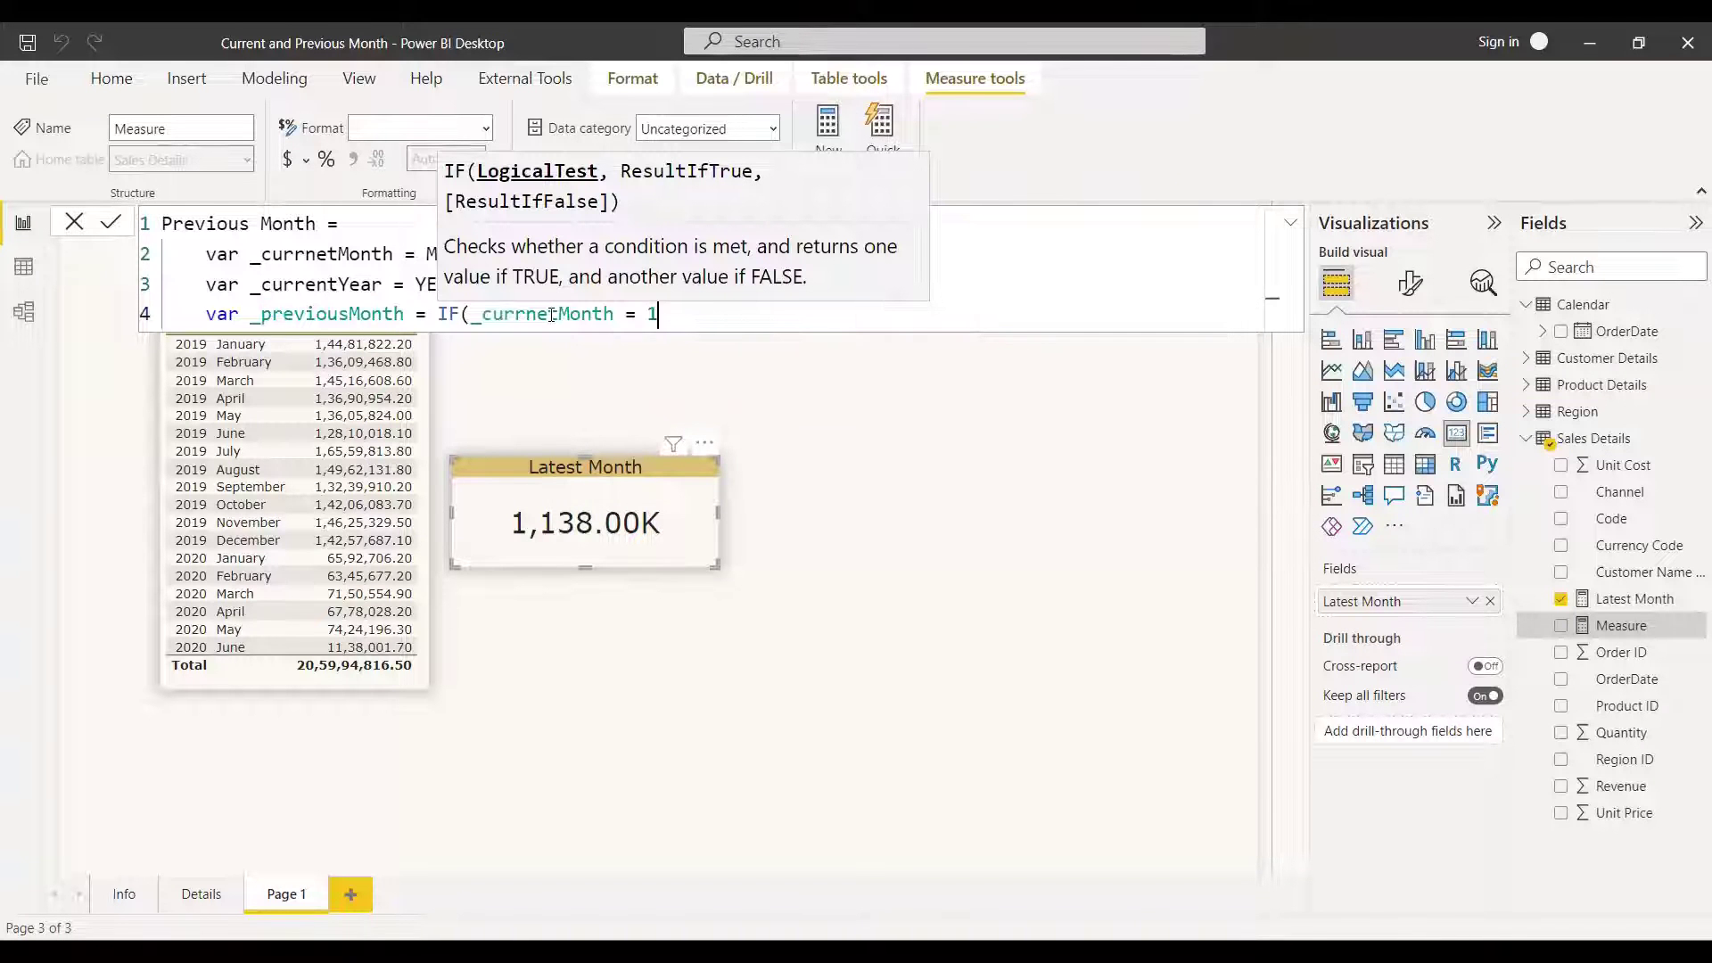
{"action": "type", "text": ", 12"}
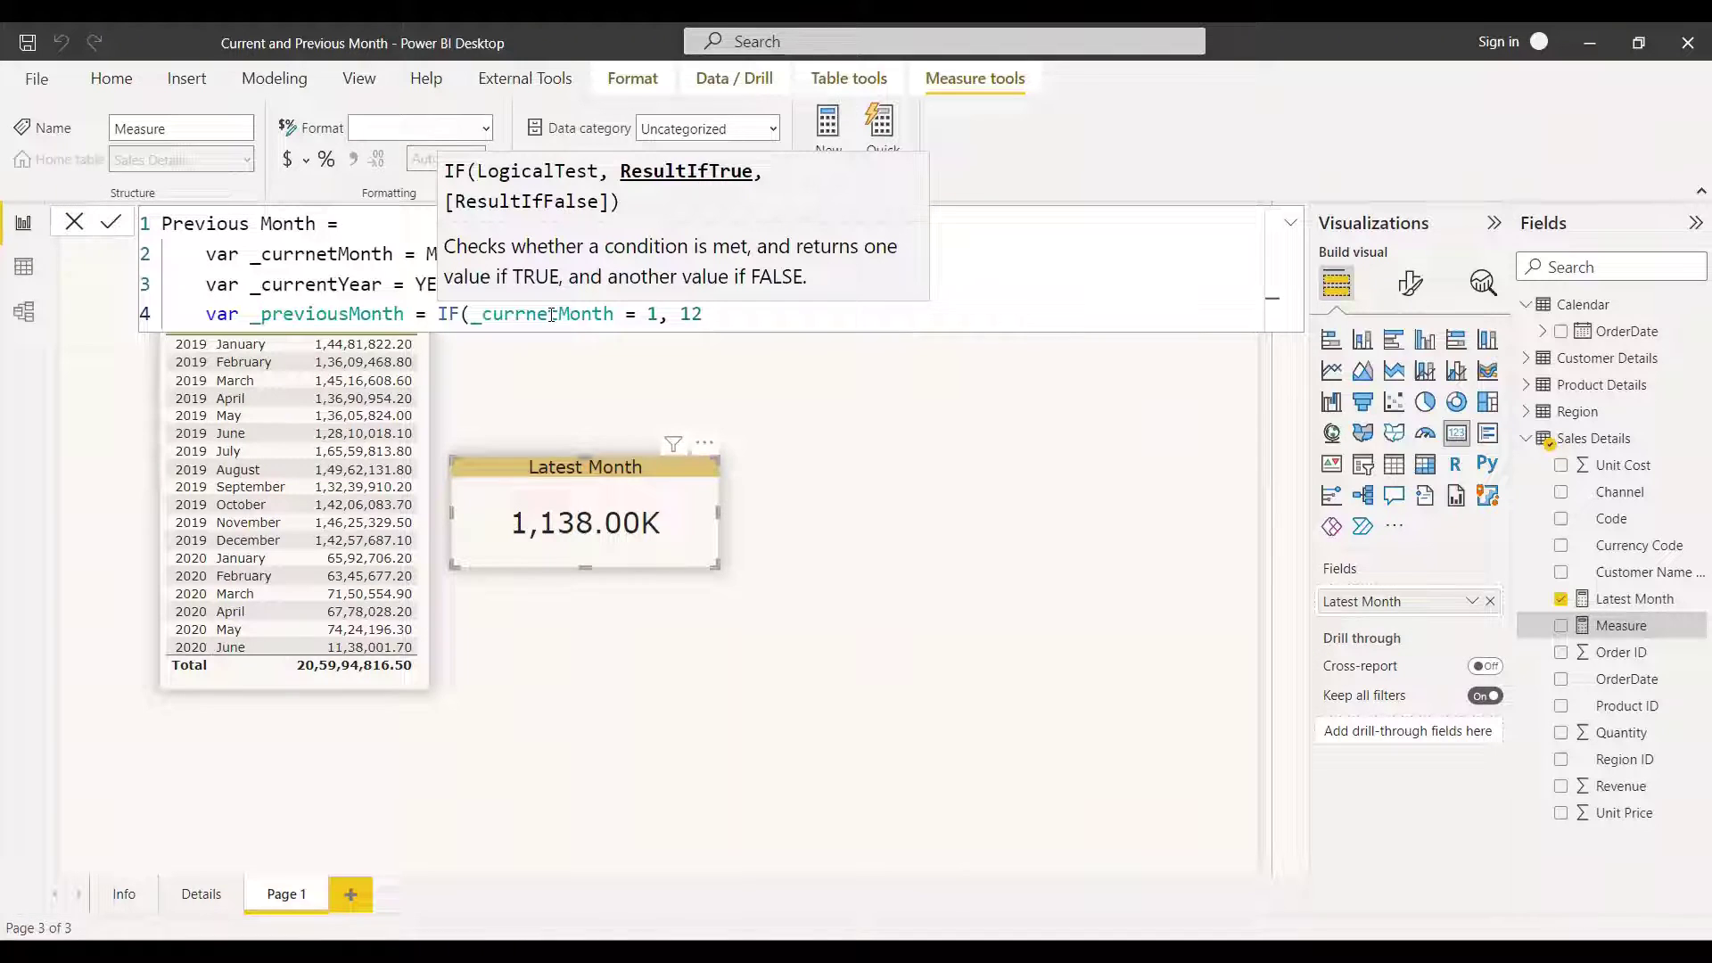
{"action": "type", "text": ", _"}
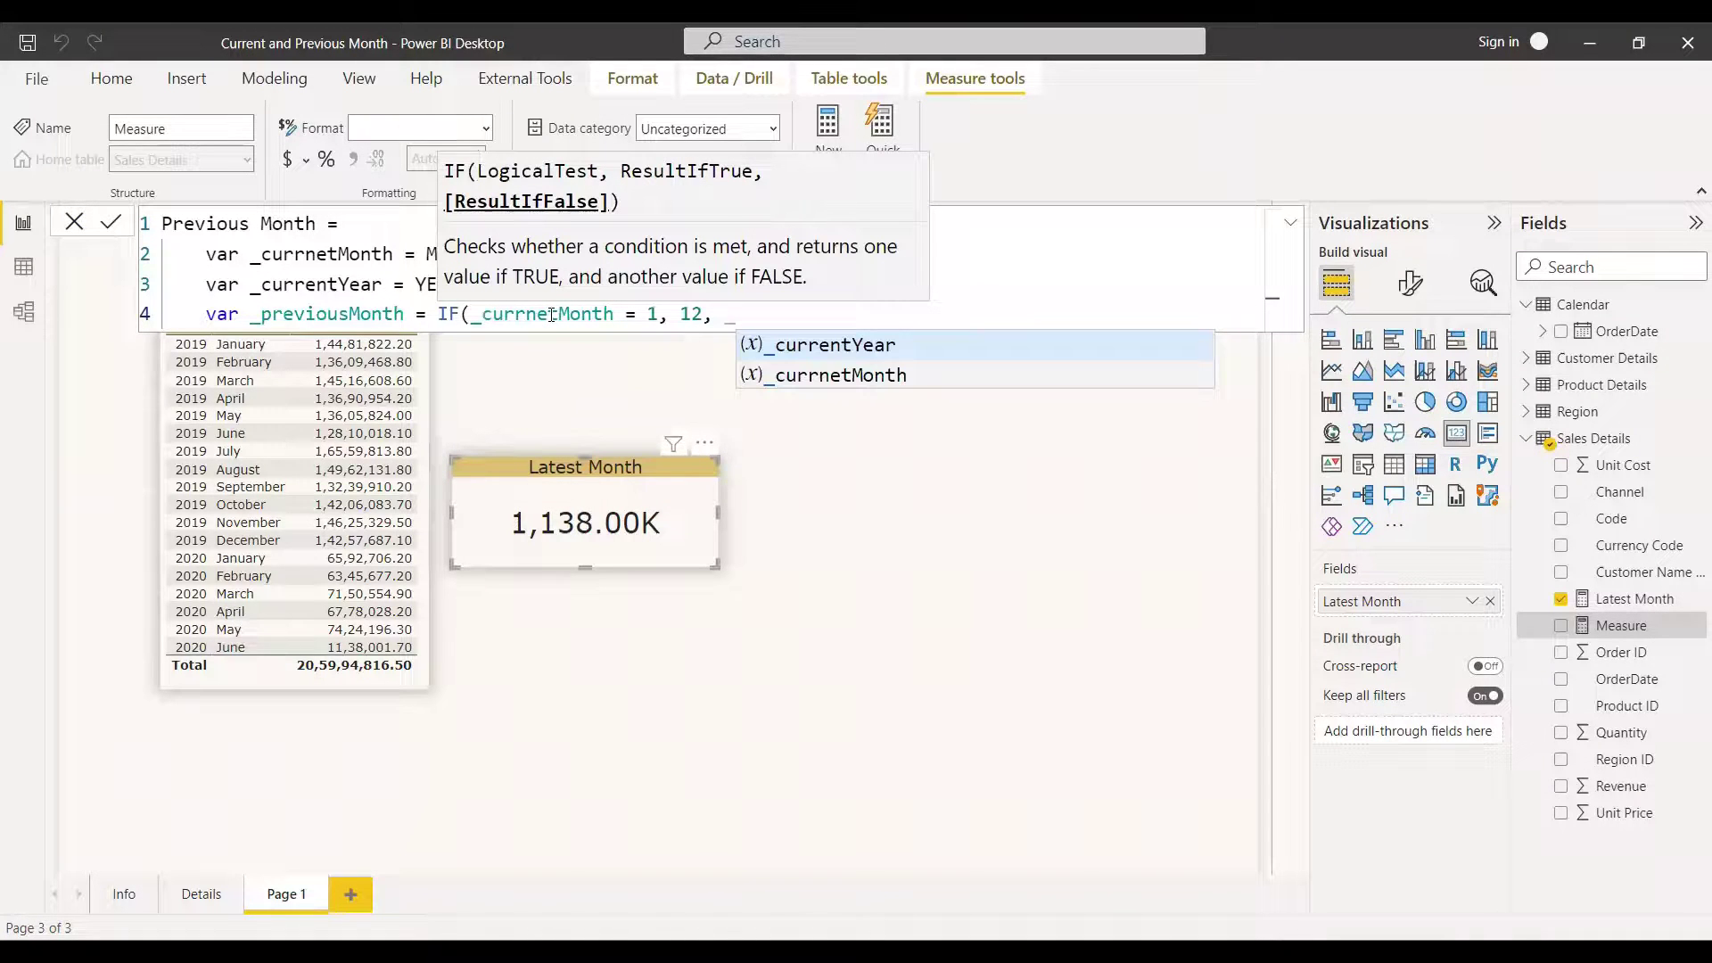
{"action": "type", "text": "currnetMonth"}
{"action": "key", "text": "Tab"}
{"action": "type", "text": "-1)"}
{"action": "key", "text": "Return"}
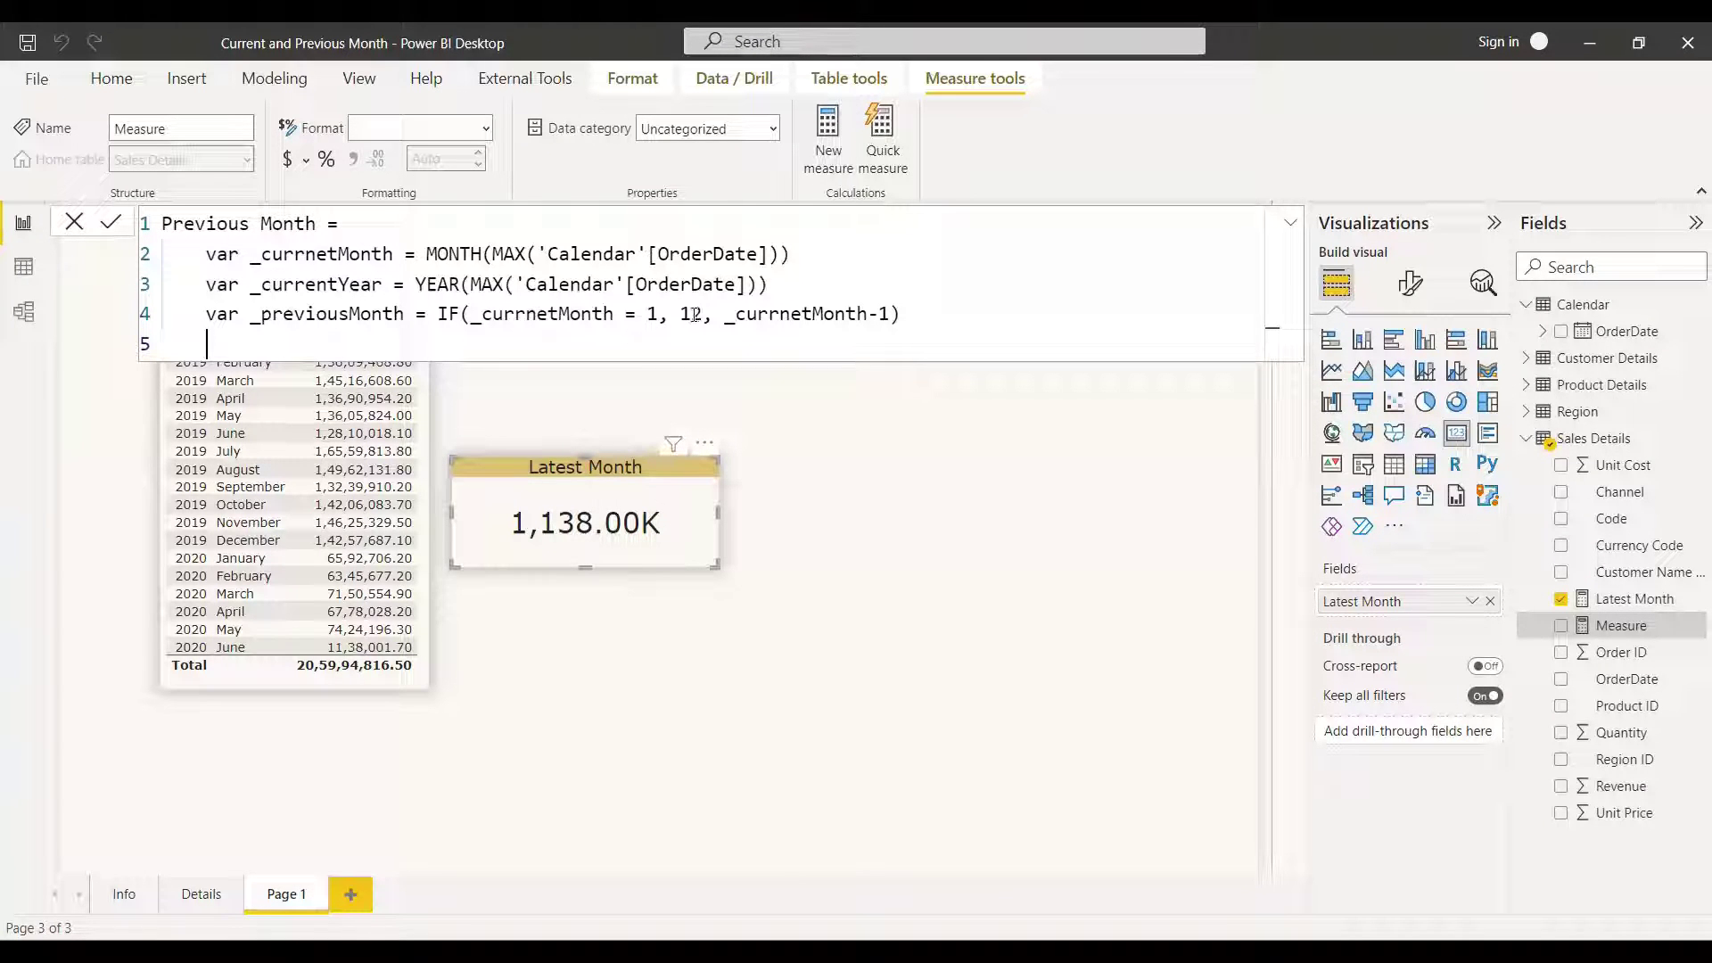
{"action": "type", "text": "var _pre"}
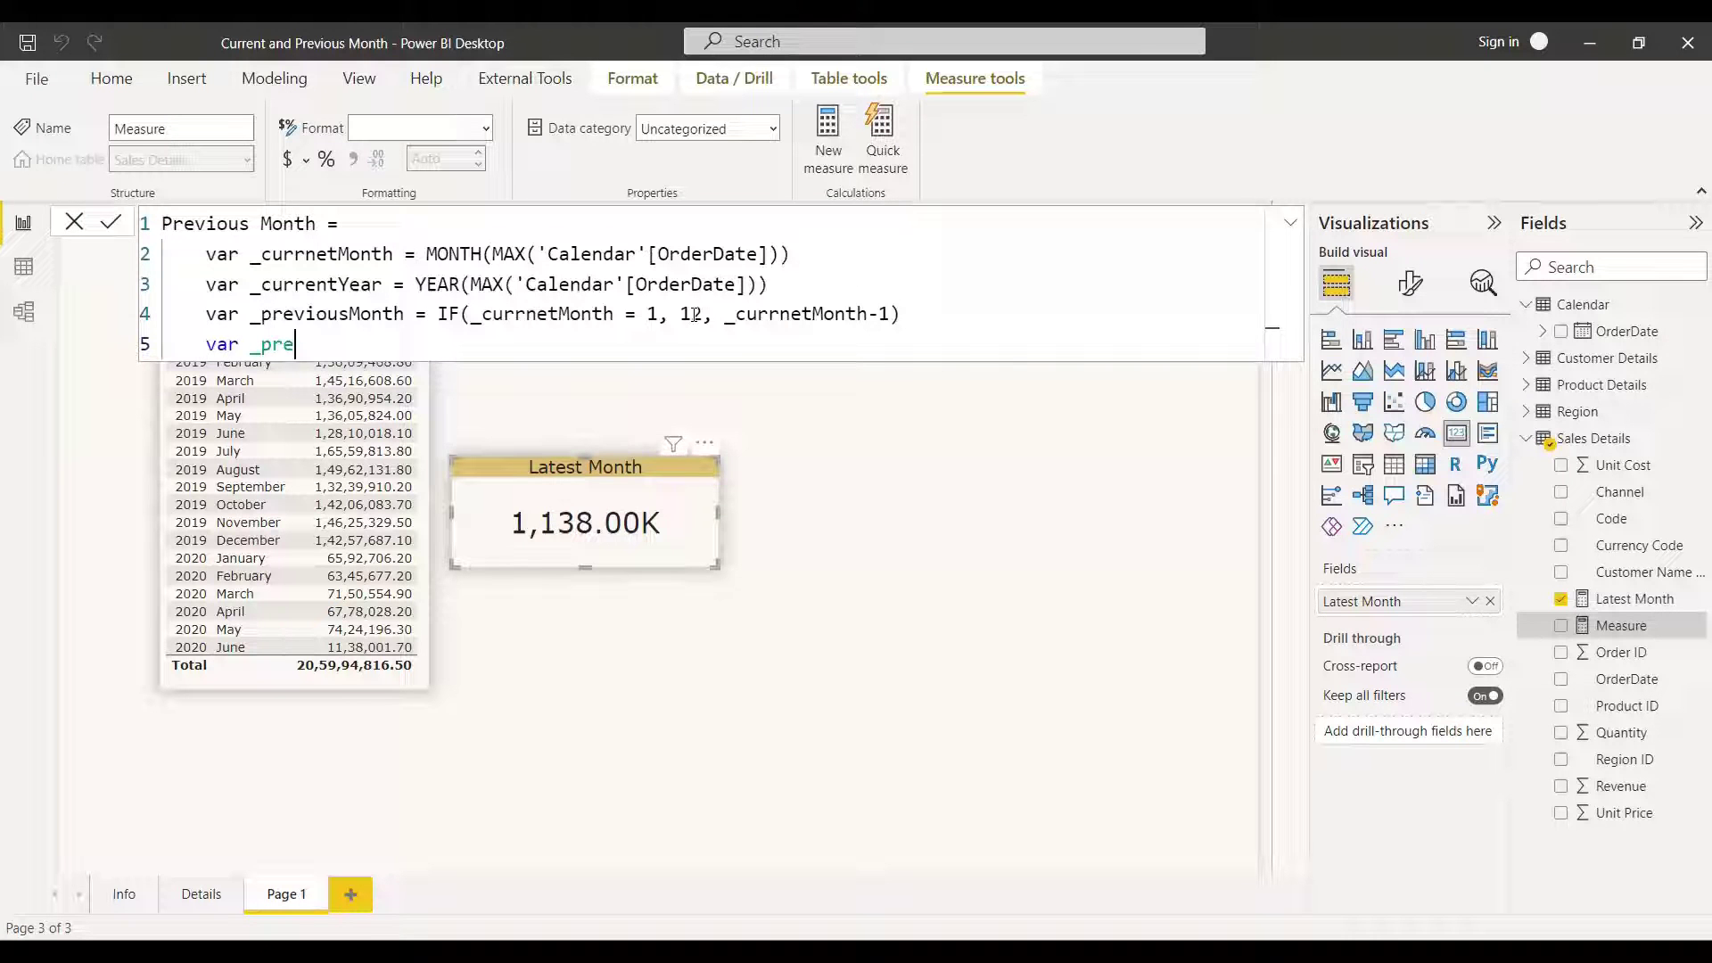
{"action": "type", "text": "viousYear ="}
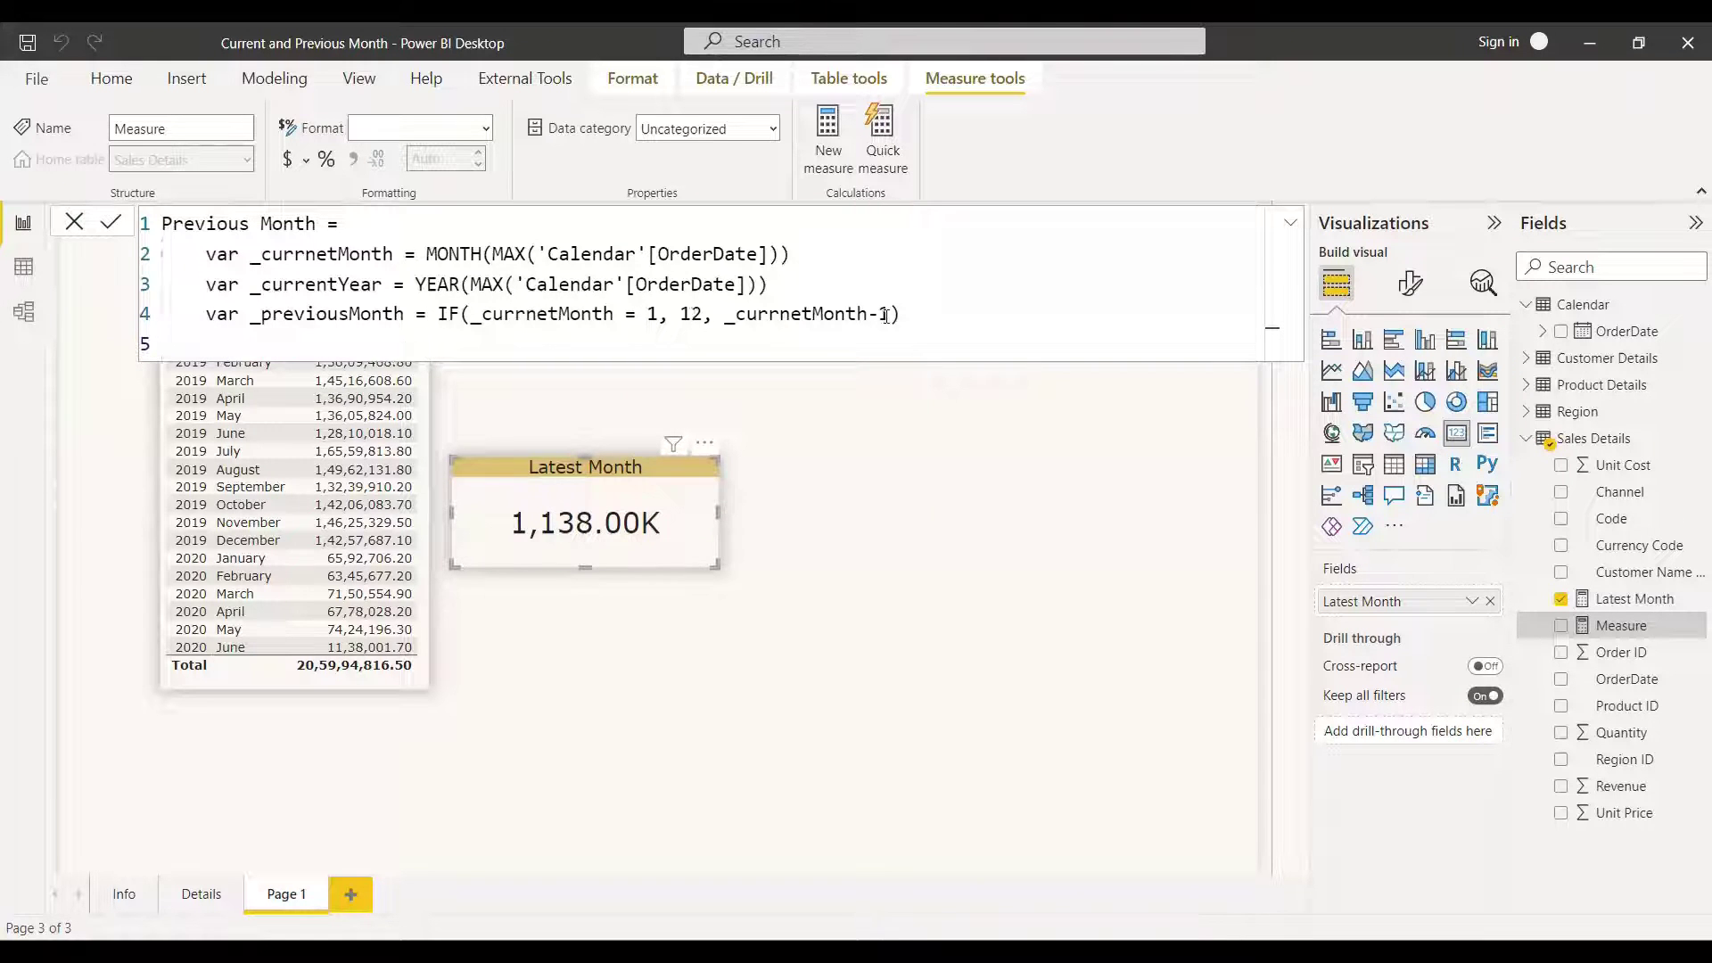
{"action": "type", "text": " IF(_currnetMonth"}
{"action": "type", "text": "-1"}
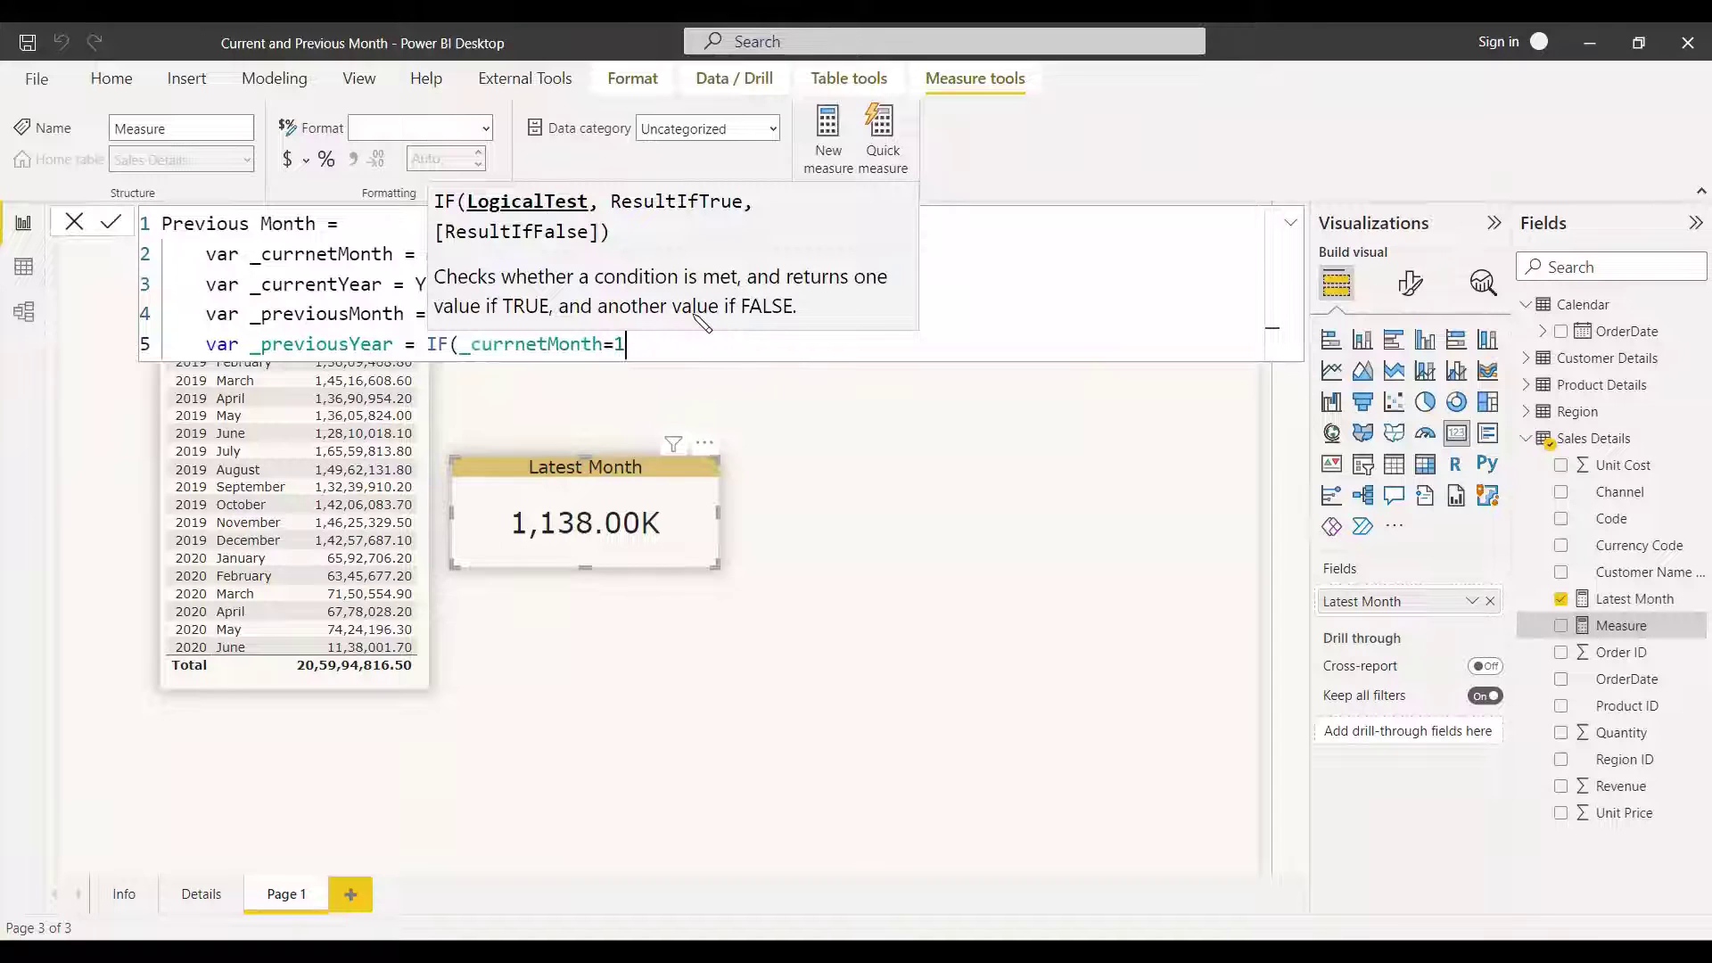
{"action": "type", "text": ", "}
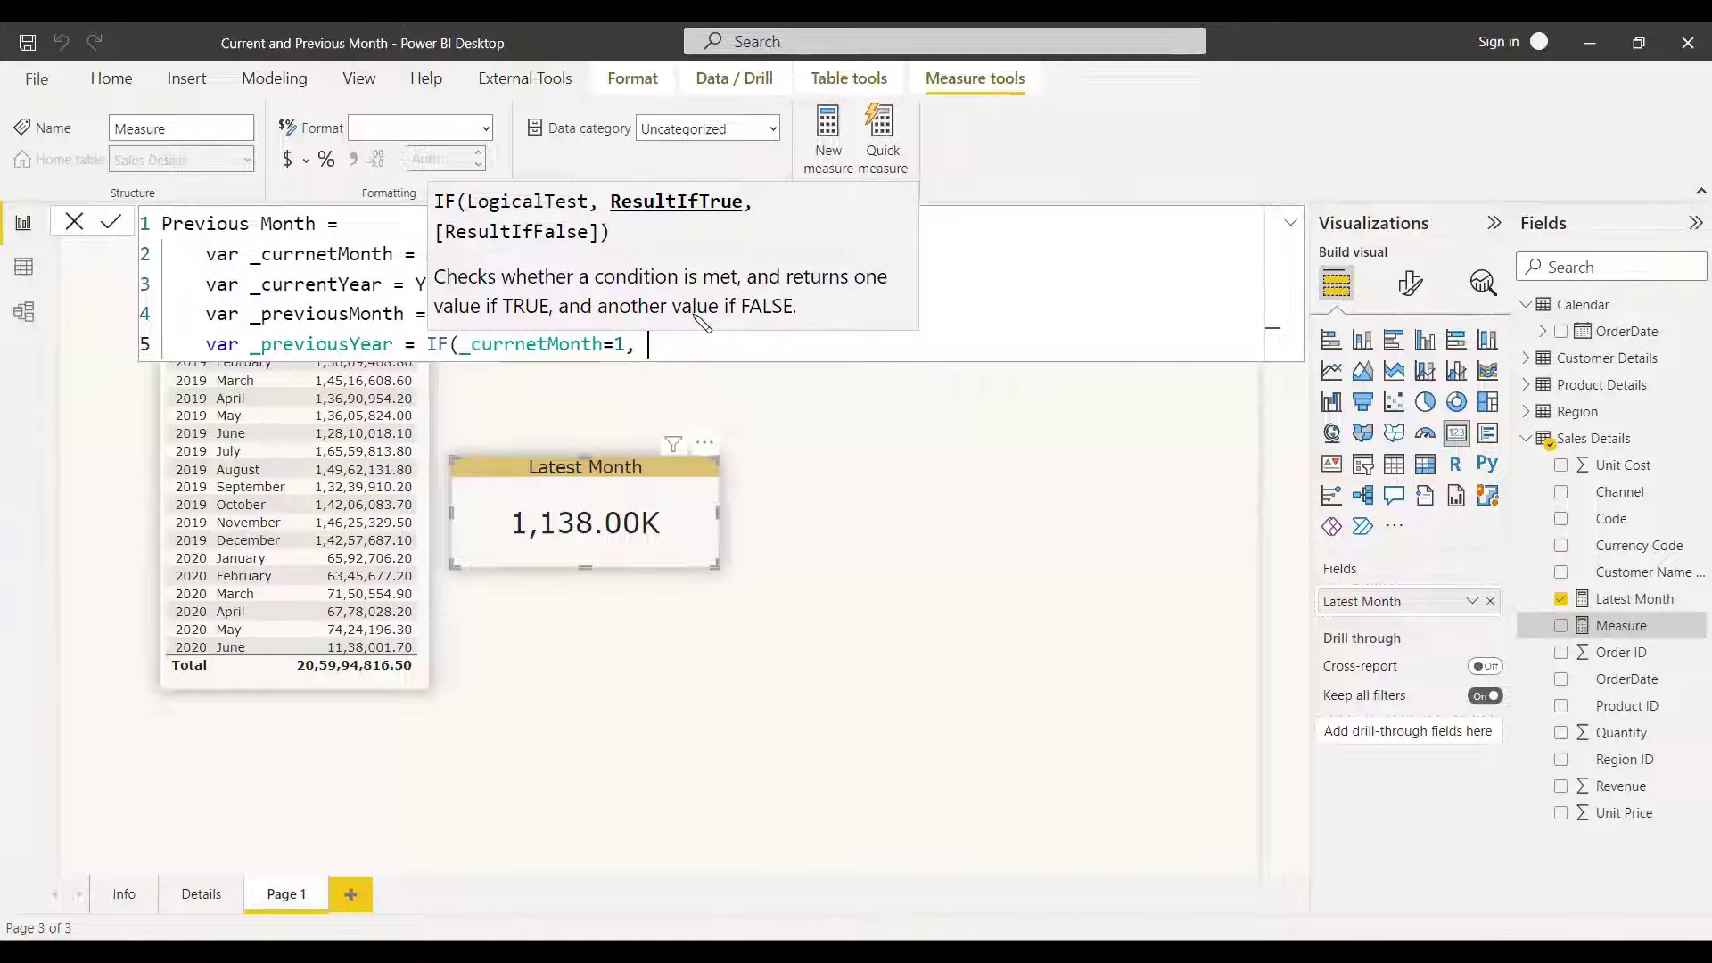
{"action": "type", "text": "_currentYear-1, _c"}
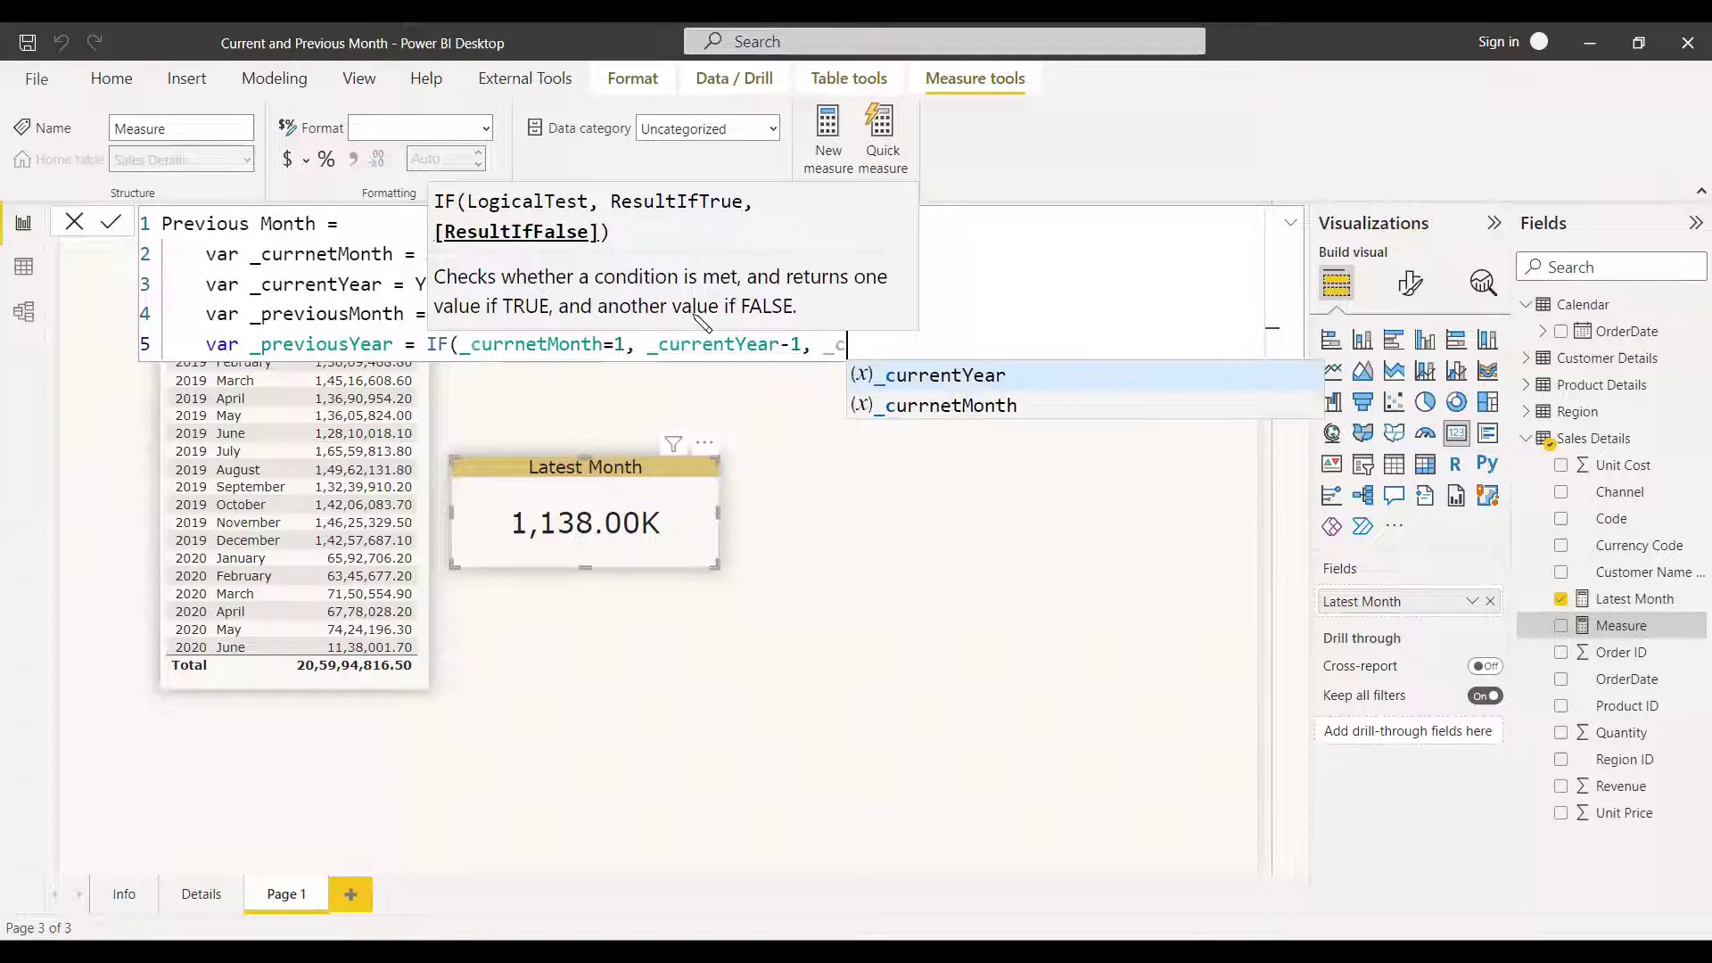
{"action": "key", "text": "Tab"}
{"action": "type", "text": ")"}
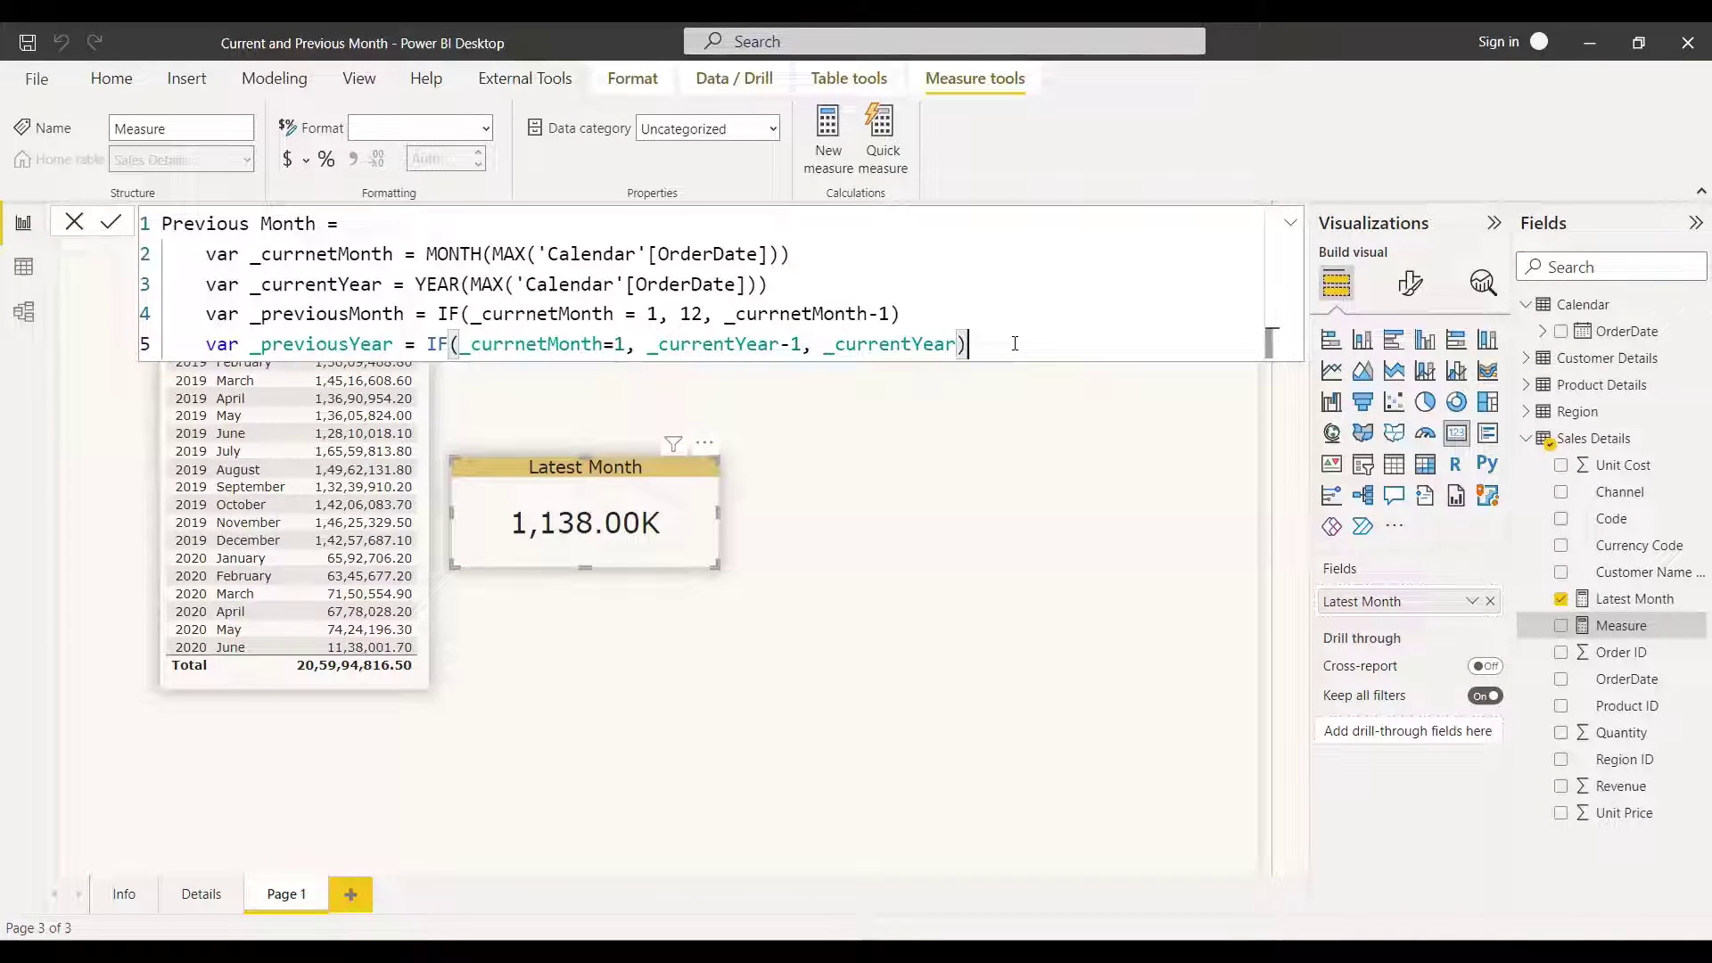
{"action": "key", "text": "shift+Return"}
- Add a return line with CALCULATE(SUM('Sales Details'[Revenue]), ...)
{"action": "type", "text": "return"}
{"action": "key", "text": "shift+Return"}
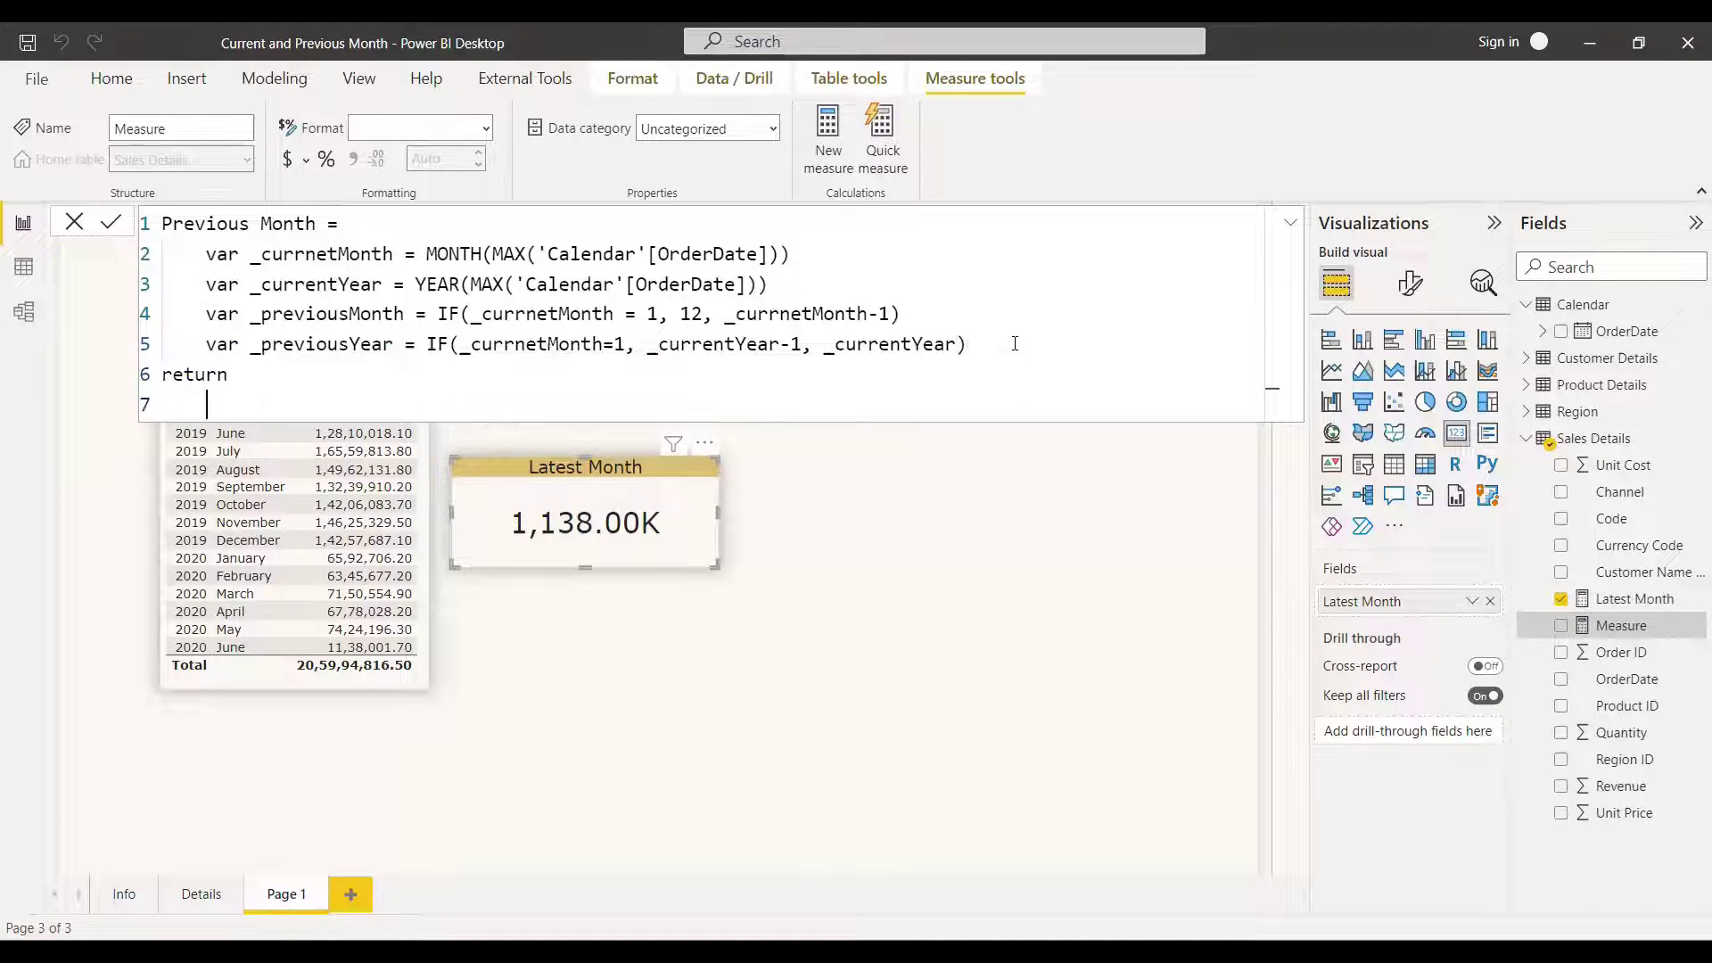
{"action": "key", "text": "Tab"}
{"action": "type", "text": "cal"}
{"action": "key", "text": "Tab"}
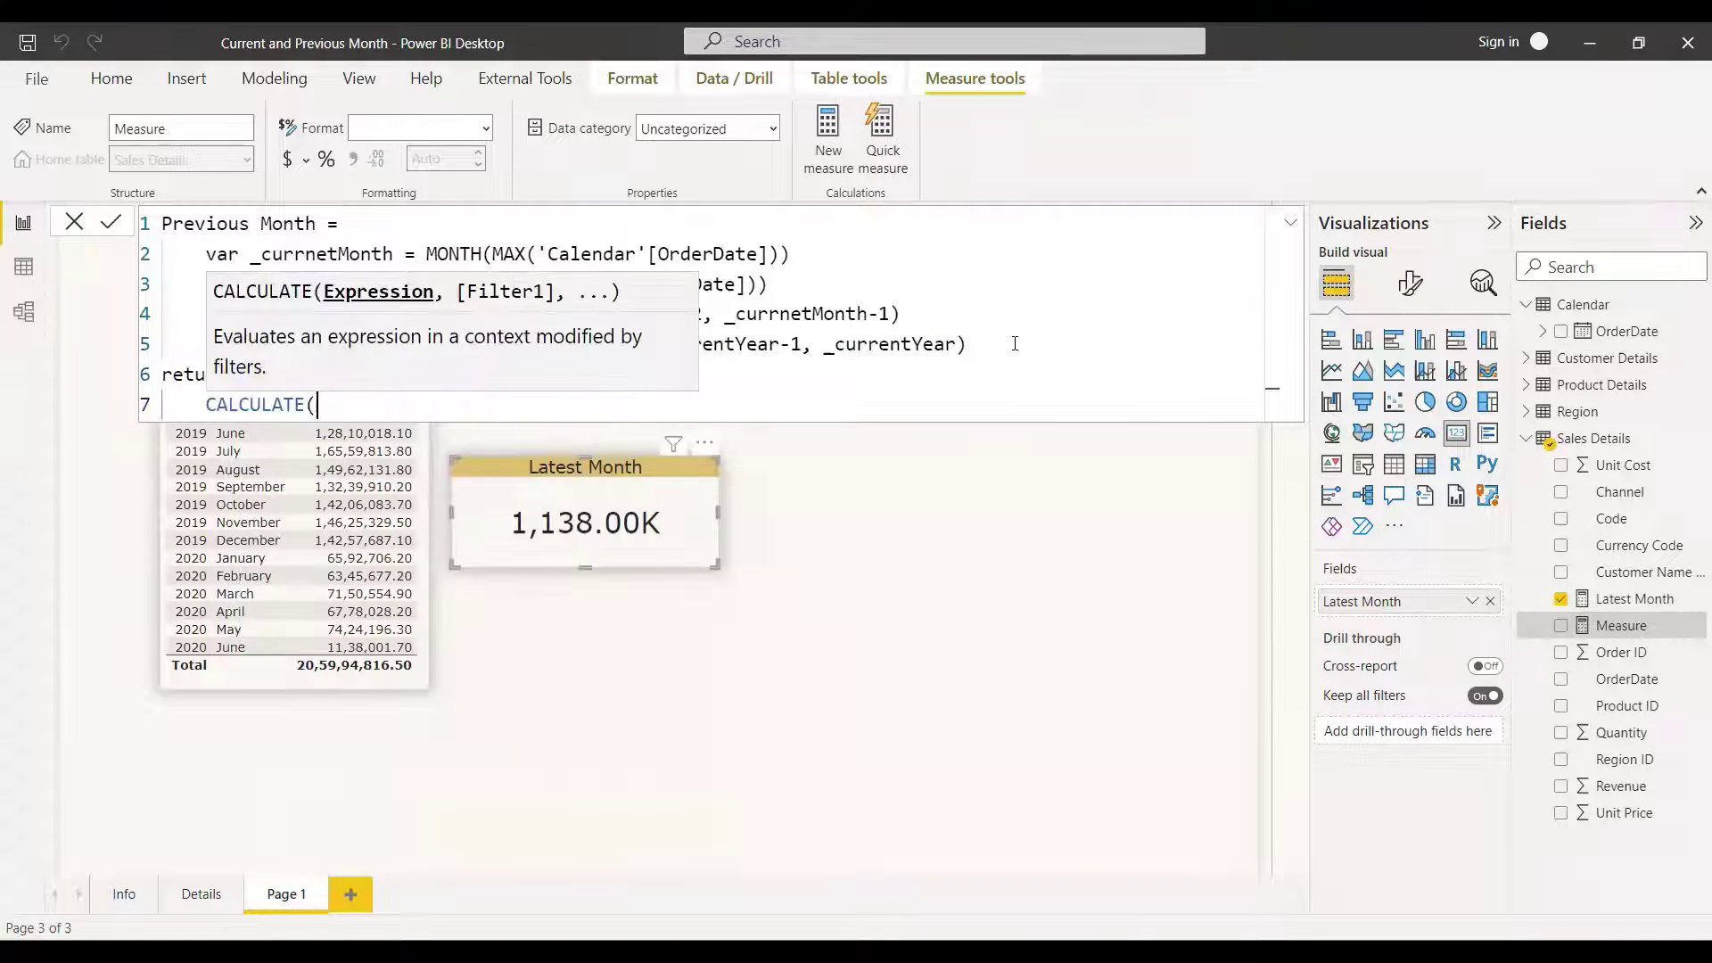
{"action": "type", "text": "SUM('Sales Details'[Revenue]),ABS("}
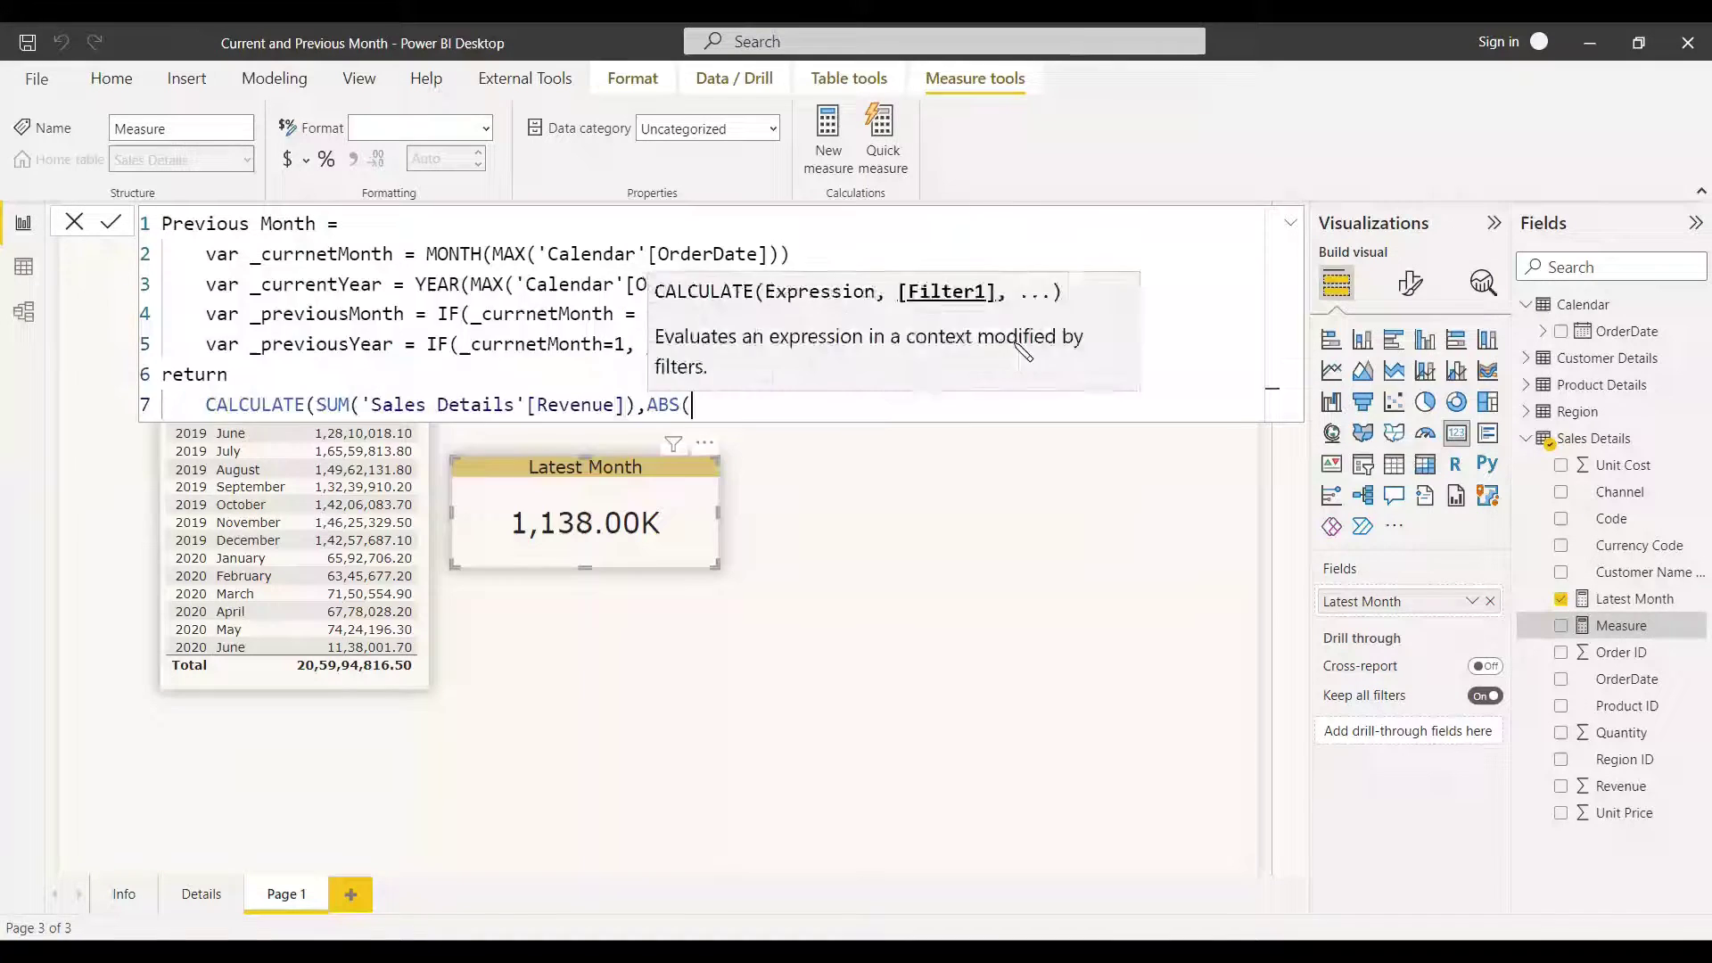
{"action": "key", "text": "BackSpace"}
{"action": "key", "text": "BackSpace"}
{"action": "key", "text": "BackSpace"}
{"action": "key", "text": "BackSpace"}
- Filter by MONTH(OrderDate) = _previousMonth and YEAR(OrderDate) = _previousYear, then commit the measure
{"action": "key", "text": "shift+Return"}
{"action": "key", "text": "Tab"}
{"action": "type", "text": "Month"}
{"action": "key", "text": "Tab"}
{"action": "type", "text": "ca'Calendar'[OrderDate]) = _previousMonth"}
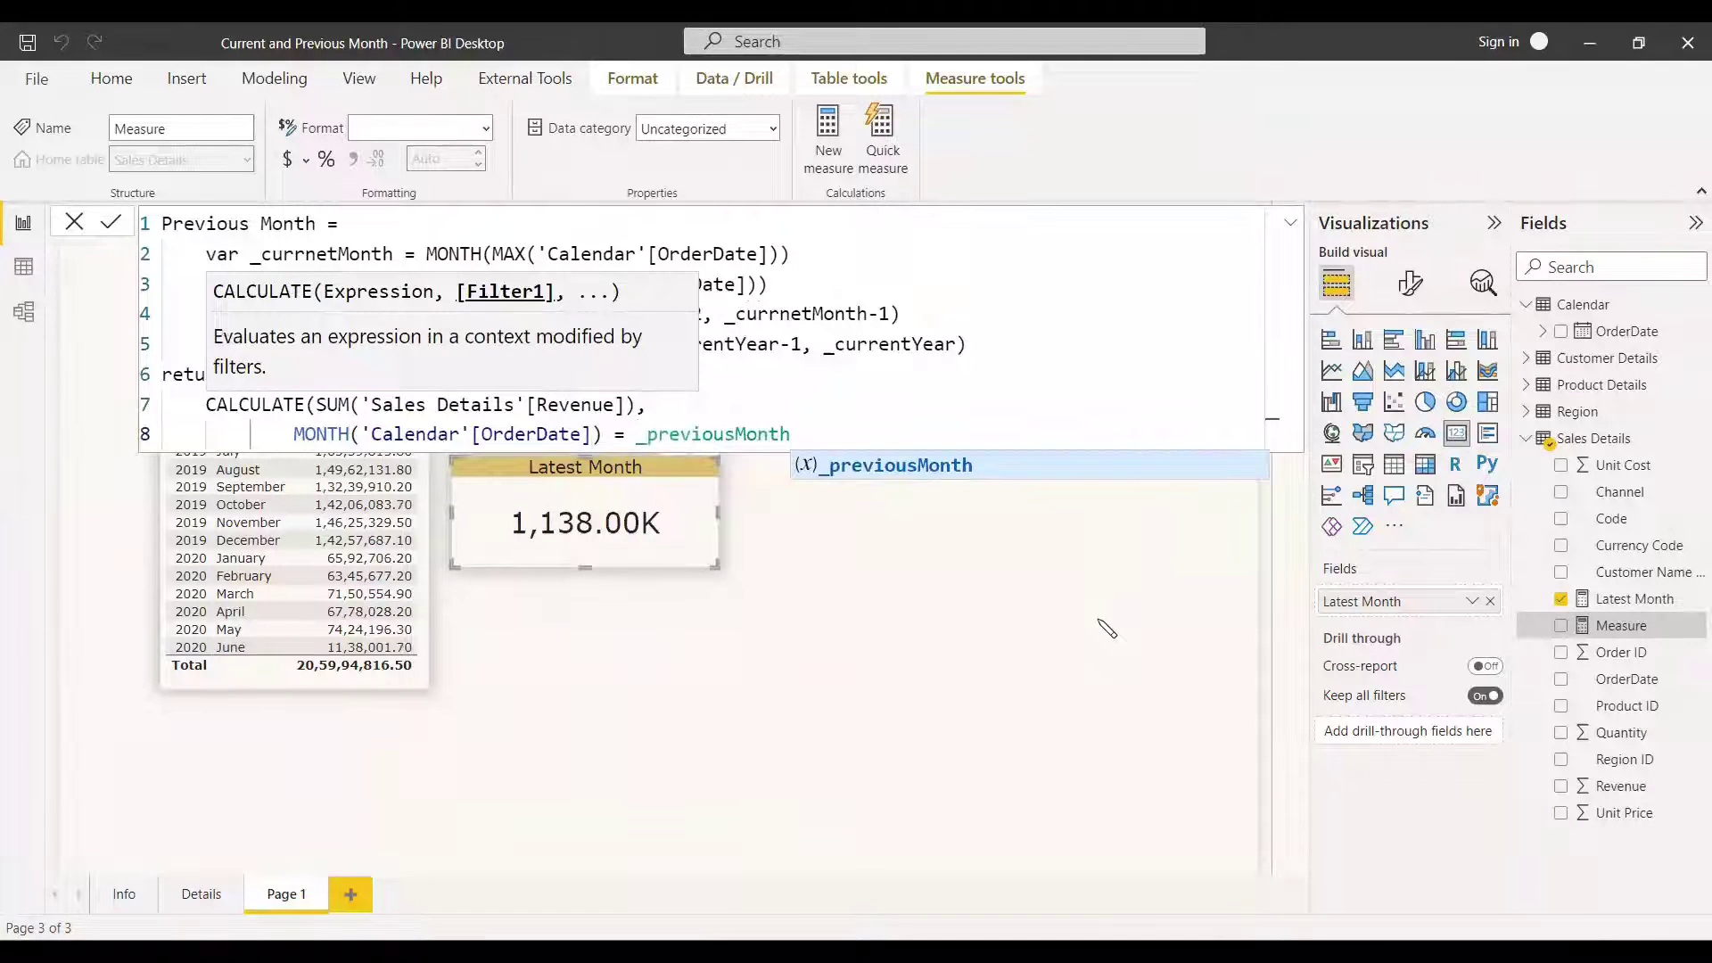
{"action": "type", "text": ","}
{"action": "key", "text": "shift+Return"}
{"action": "type", "text": "Year"}
{"action": "key", "text": "Tab"}
{"action": "type", "text": "cal"}
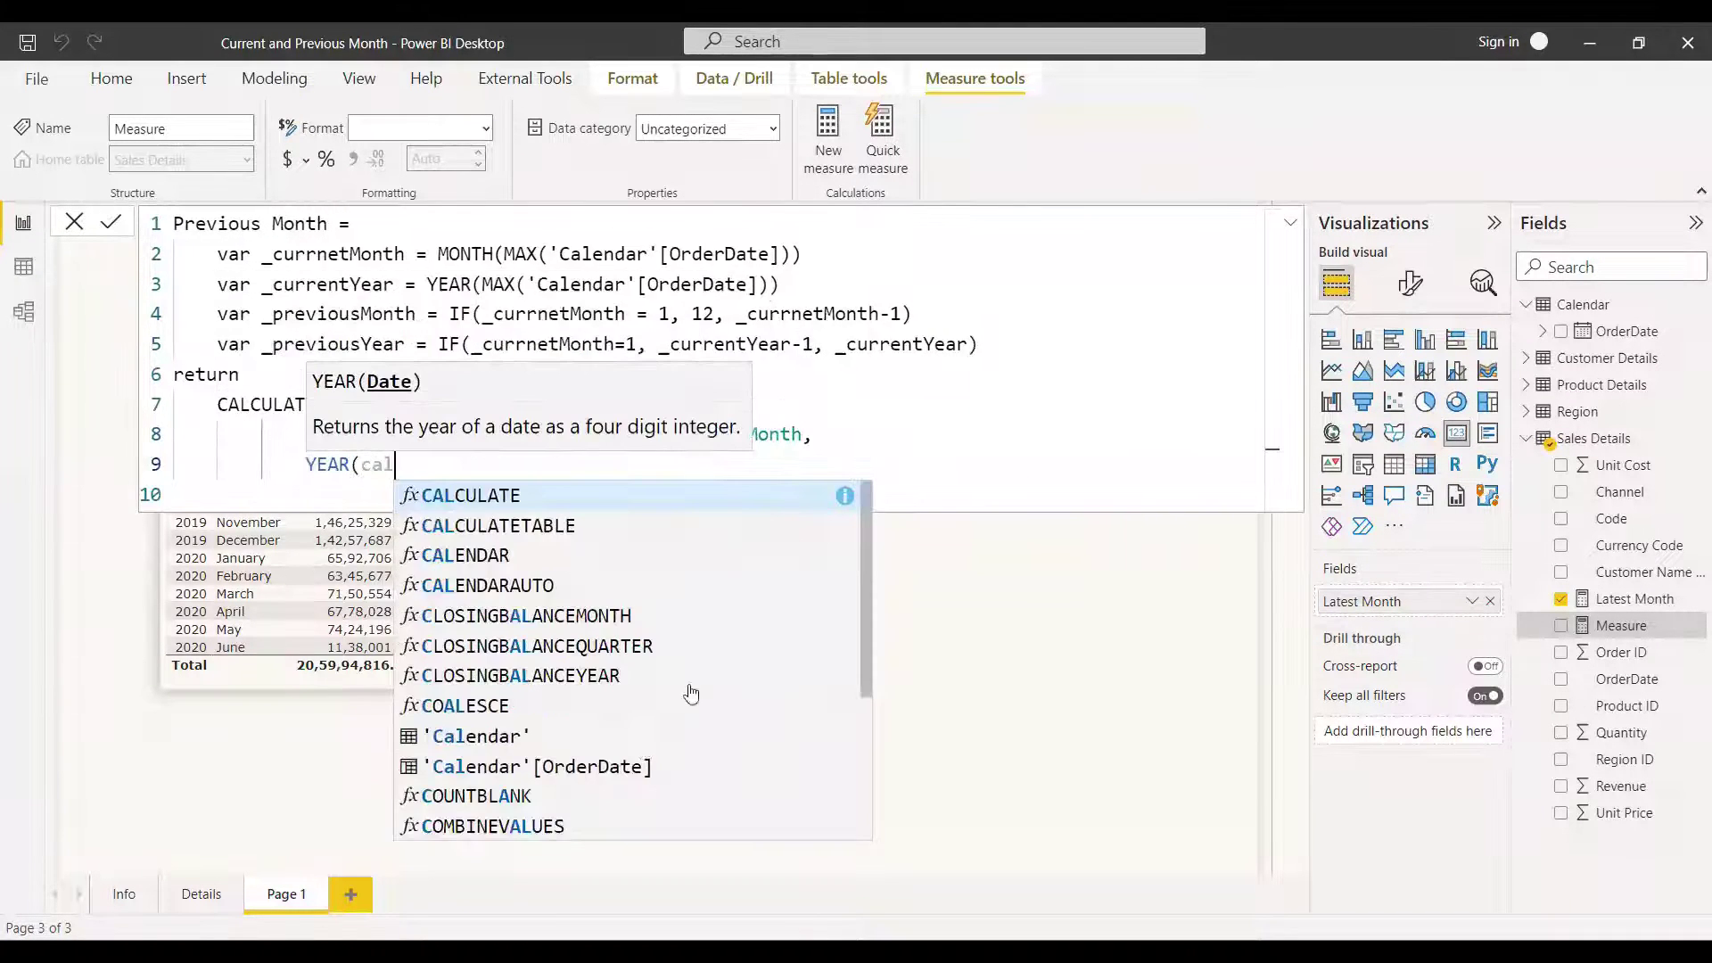
{"action": "double_click", "coordinate": [631, 767]}
{"action": "type", "text": "= _previousYear)"}
{"action": "key", "text": "Return"}
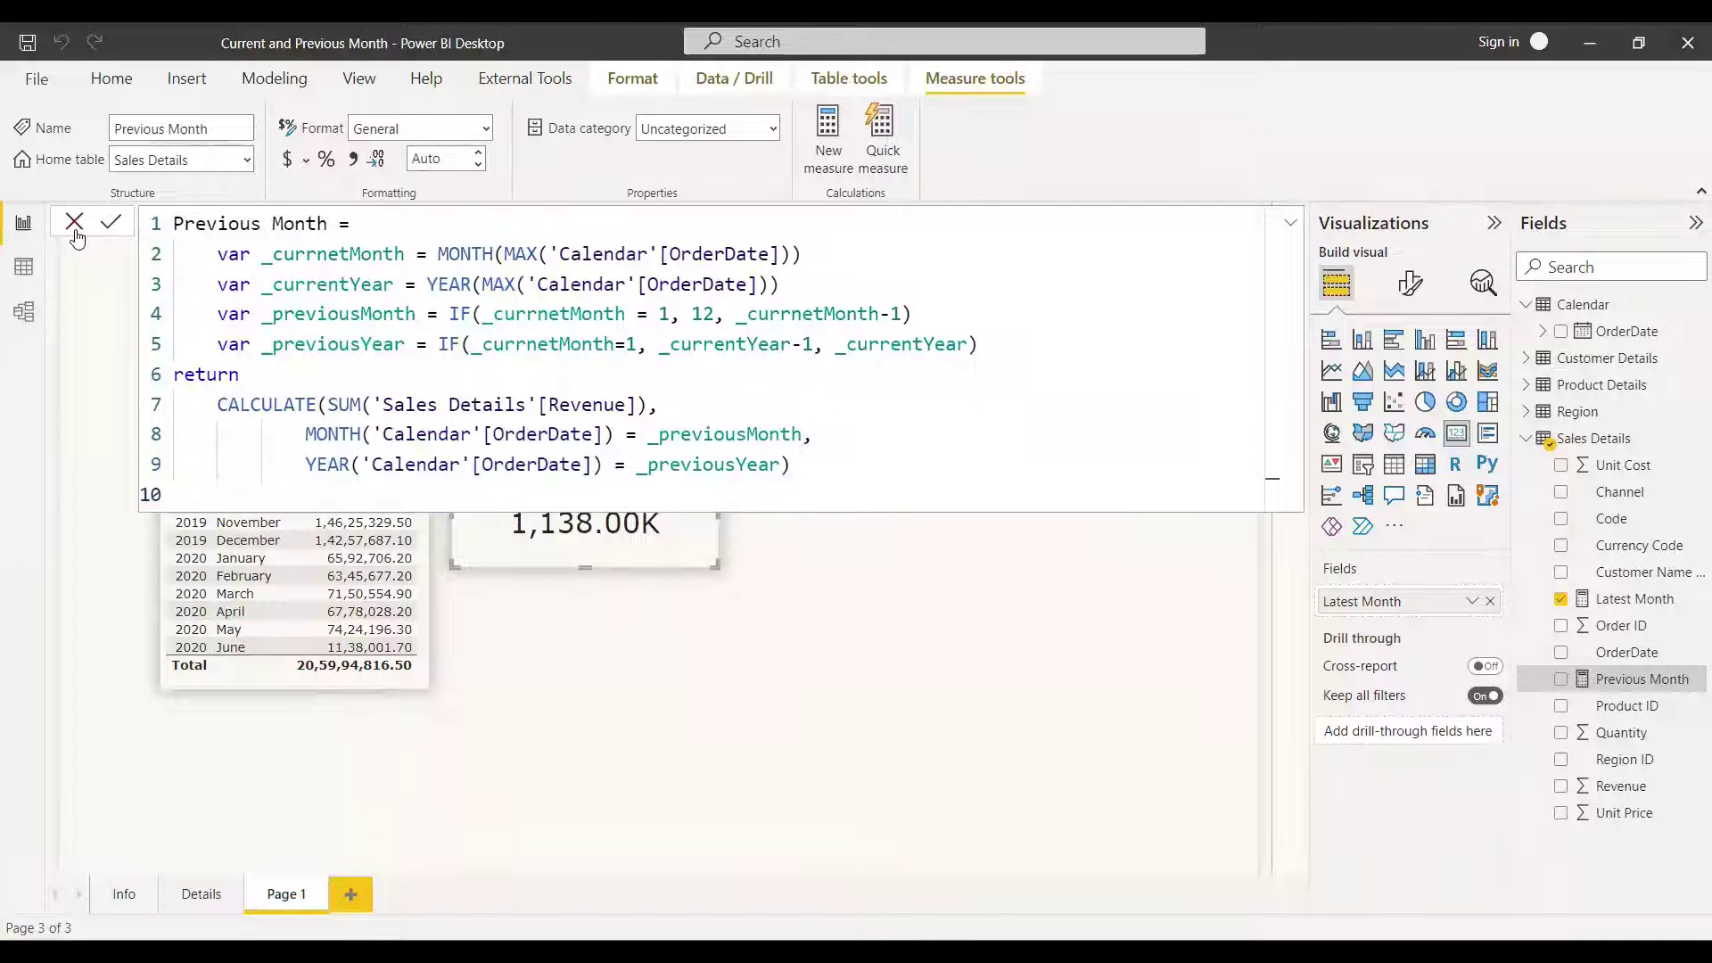
{"action": "left_click", "coordinate": [76, 233]}
- Add a card below Latest Month showing Previous Month at 7,424.20K
{"action": "left_click", "coordinate": [1247, 553]}
{"action": "left_click", "coordinate": [1456, 432]}
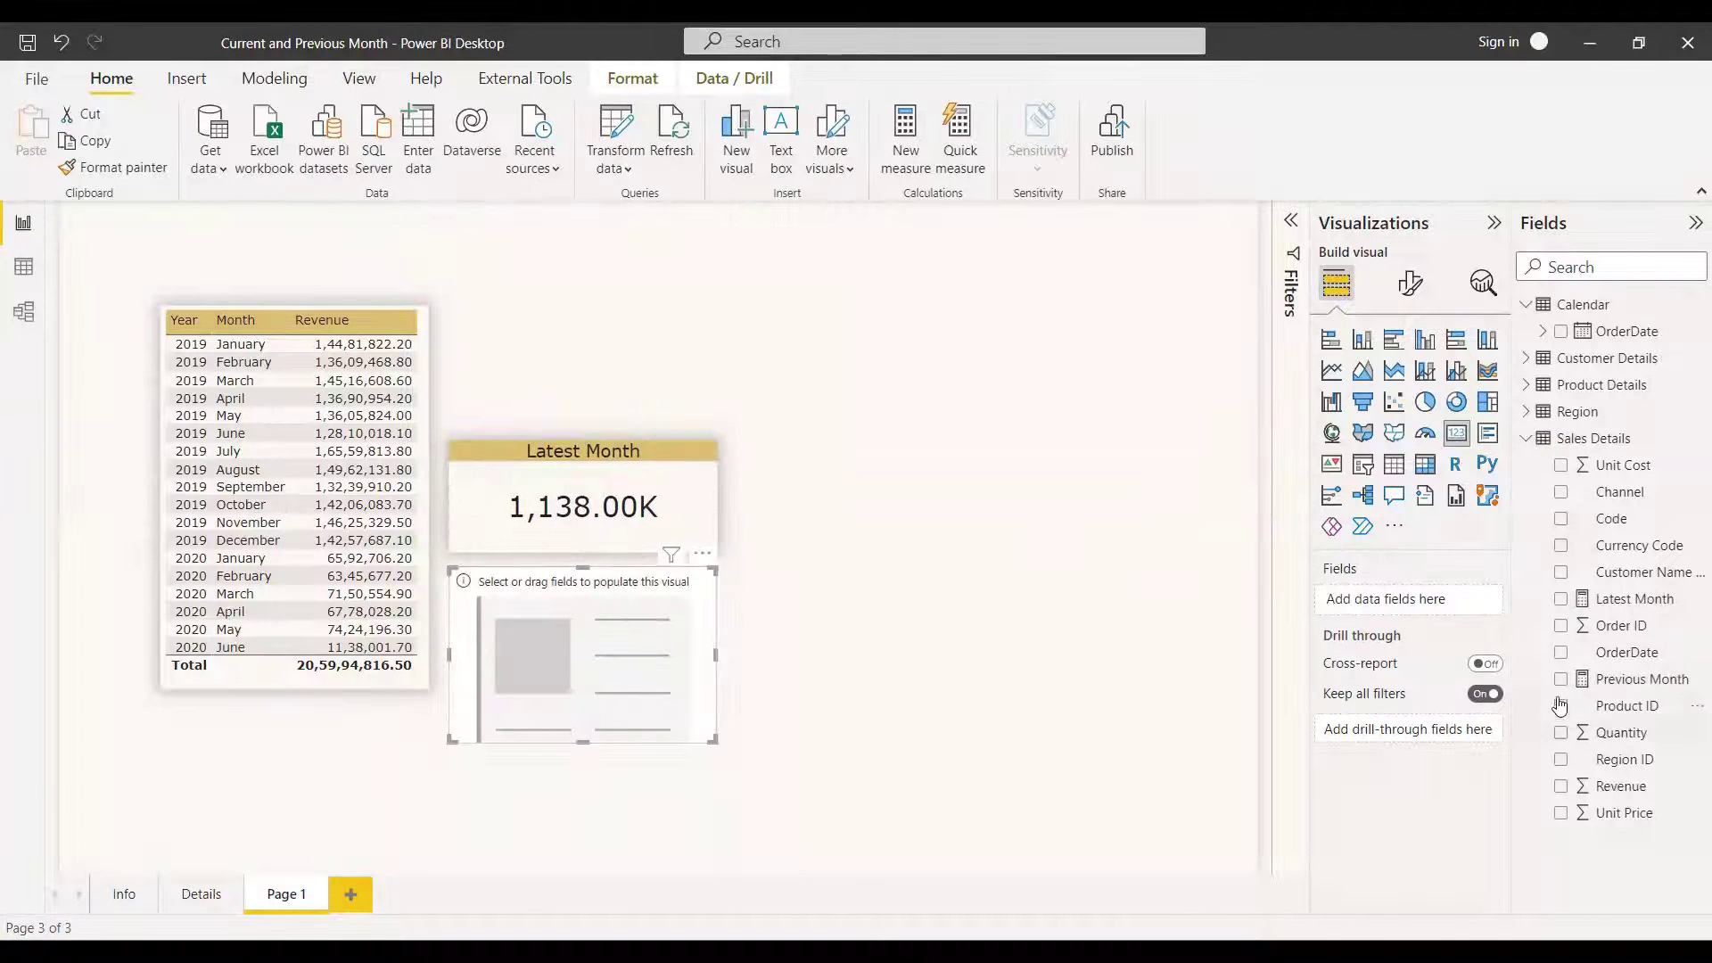
{"action": "left_click", "coordinate": [1561, 683]}
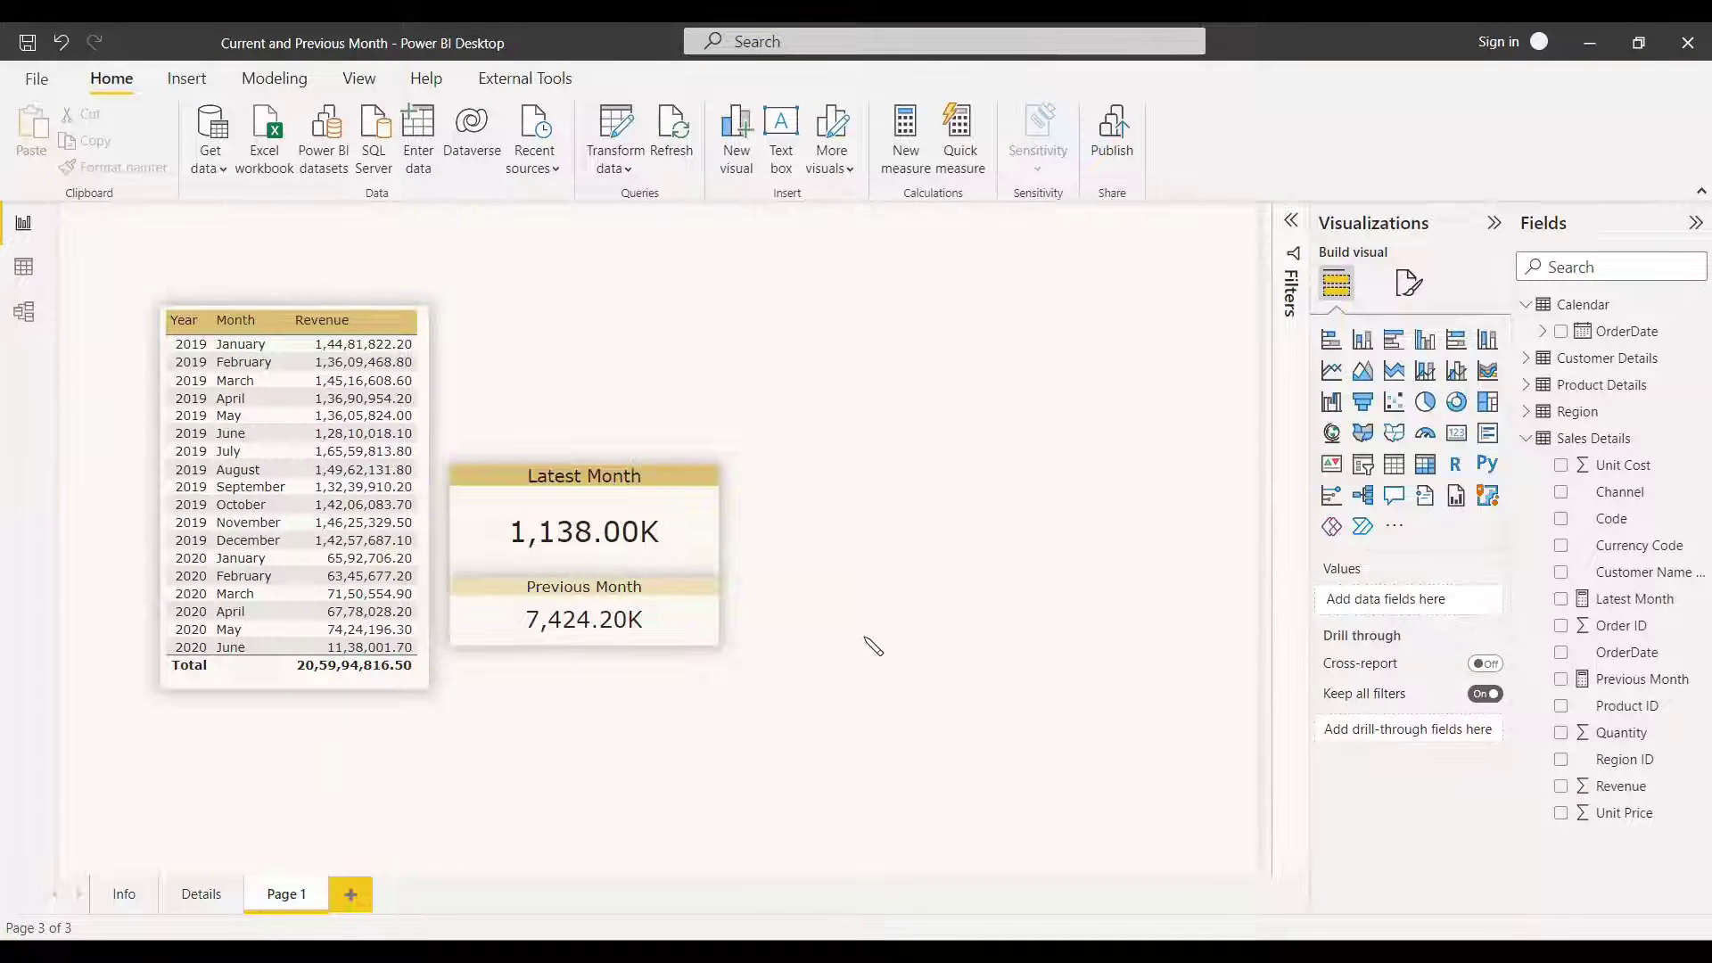
{"action": "right_click", "coordinate": [1594, 438]}
- Create a Sales Details measure 'Current = CALCULATE(SUM('Sales Details'[Revenue]), ...'
{"action": "left_click", "coordinate": [1409, 456]}
{"action": "key", "text": "BackSpace"}
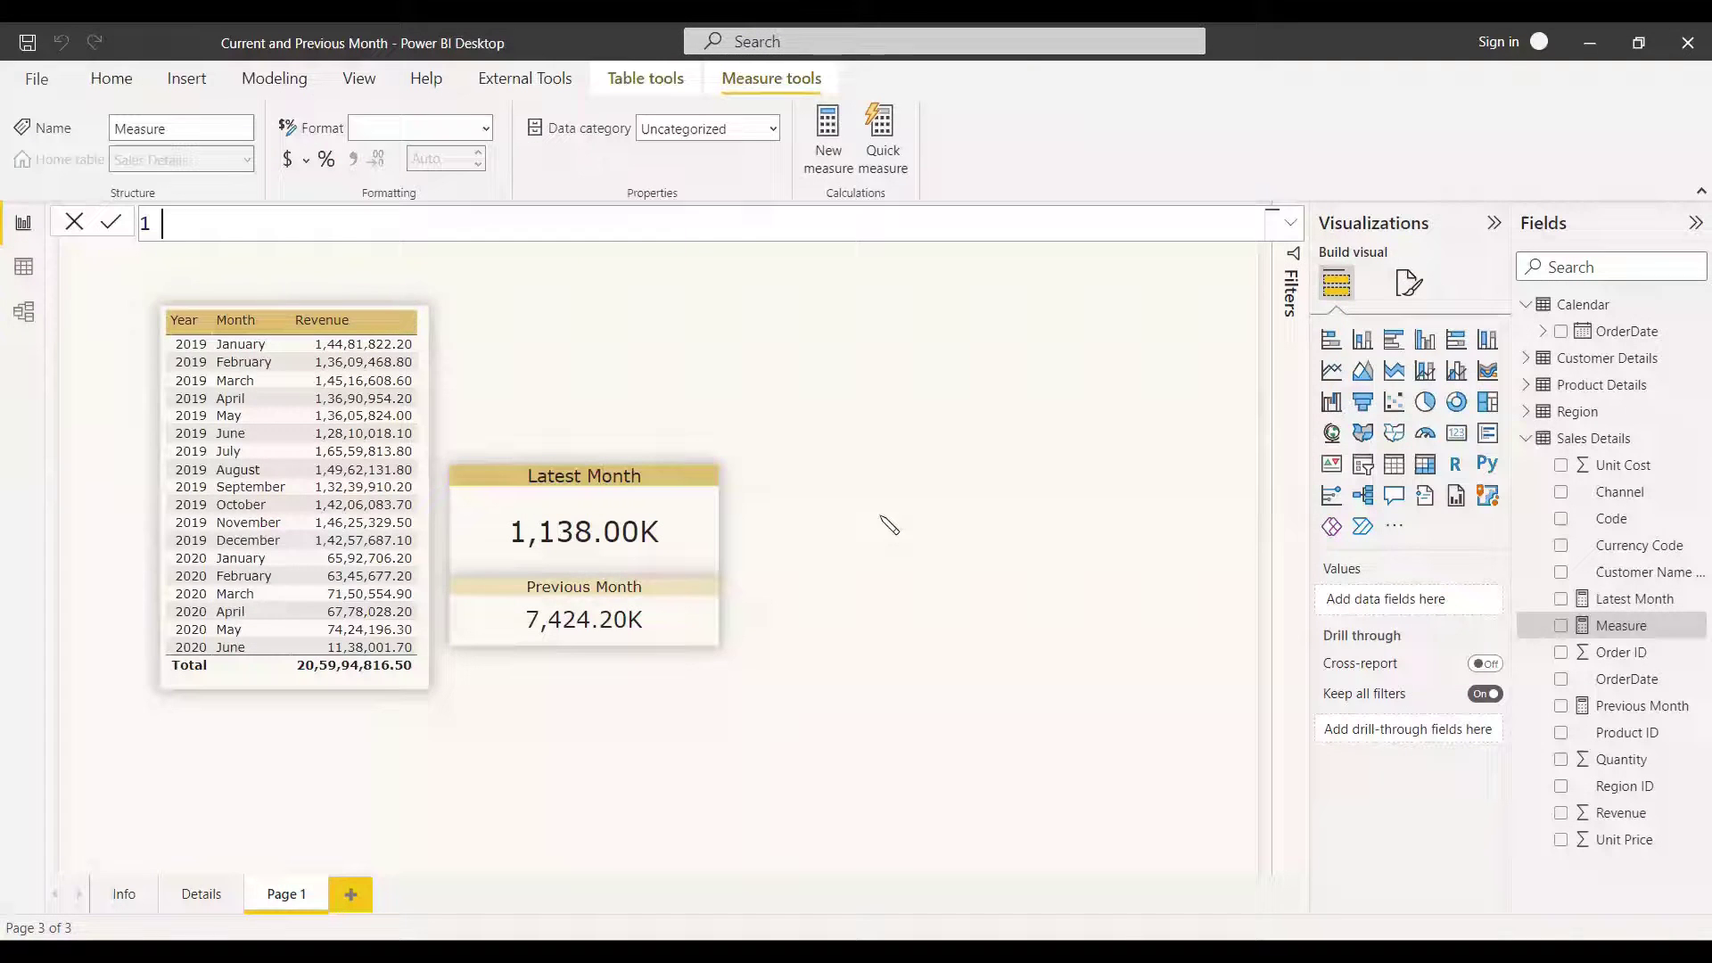
{"action": "type", "text": "Current ="}
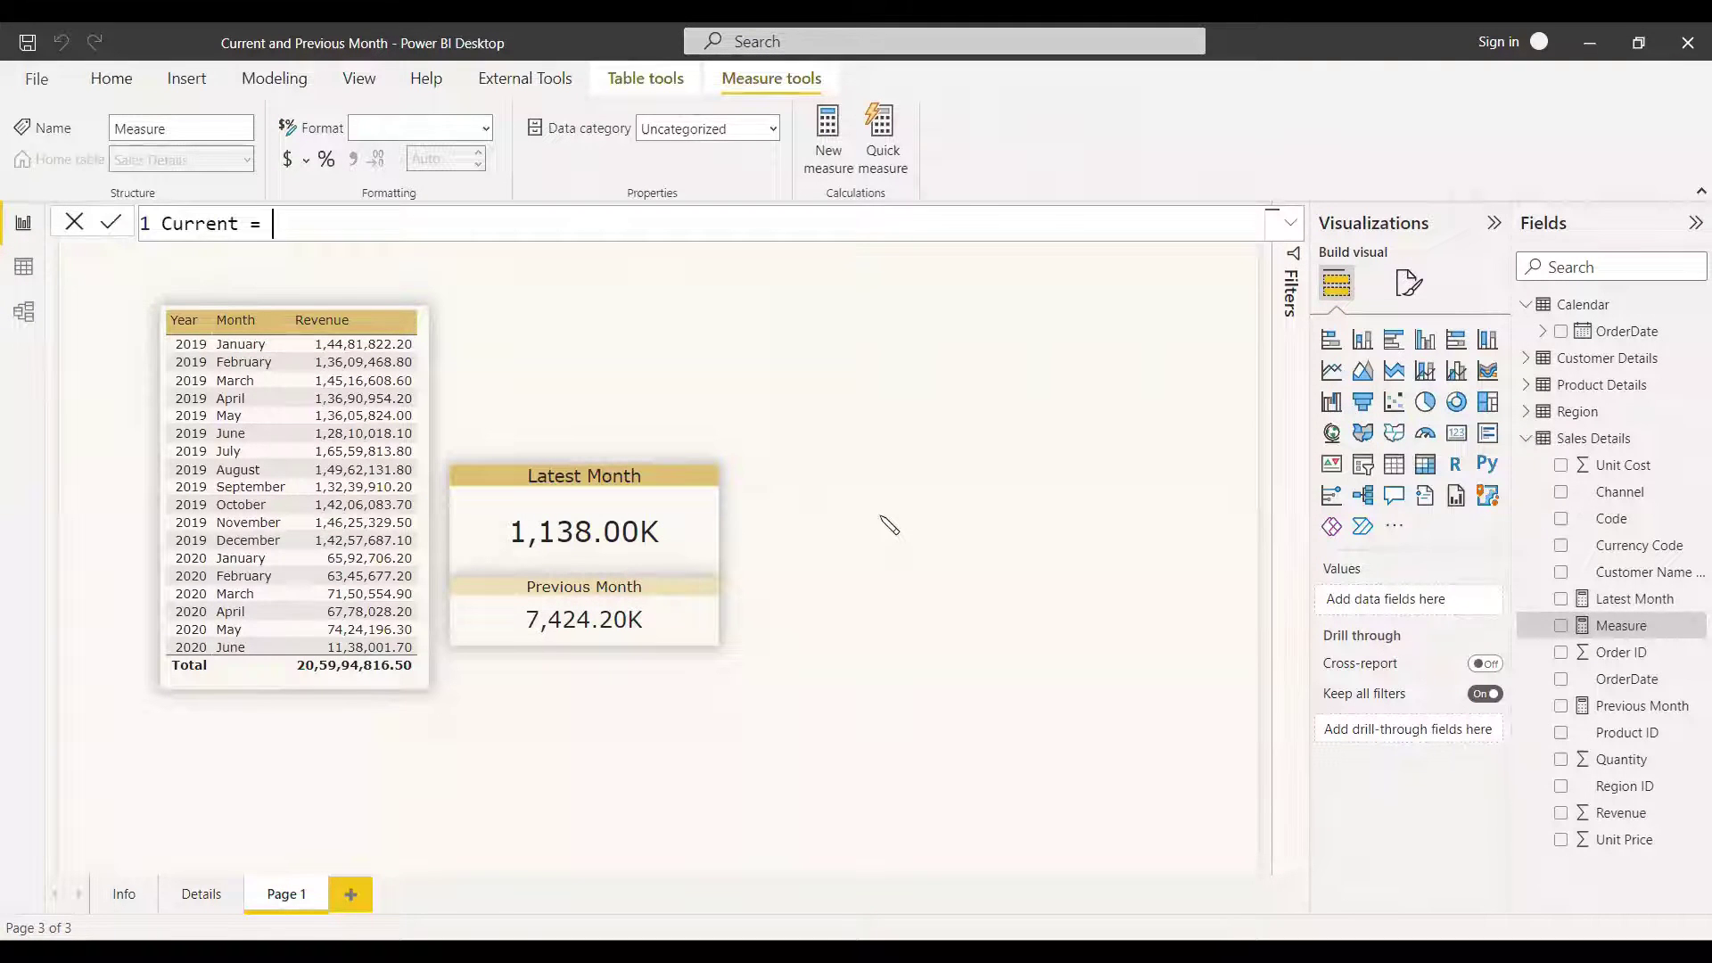
{"action": "key", "text": "shift+Return"}
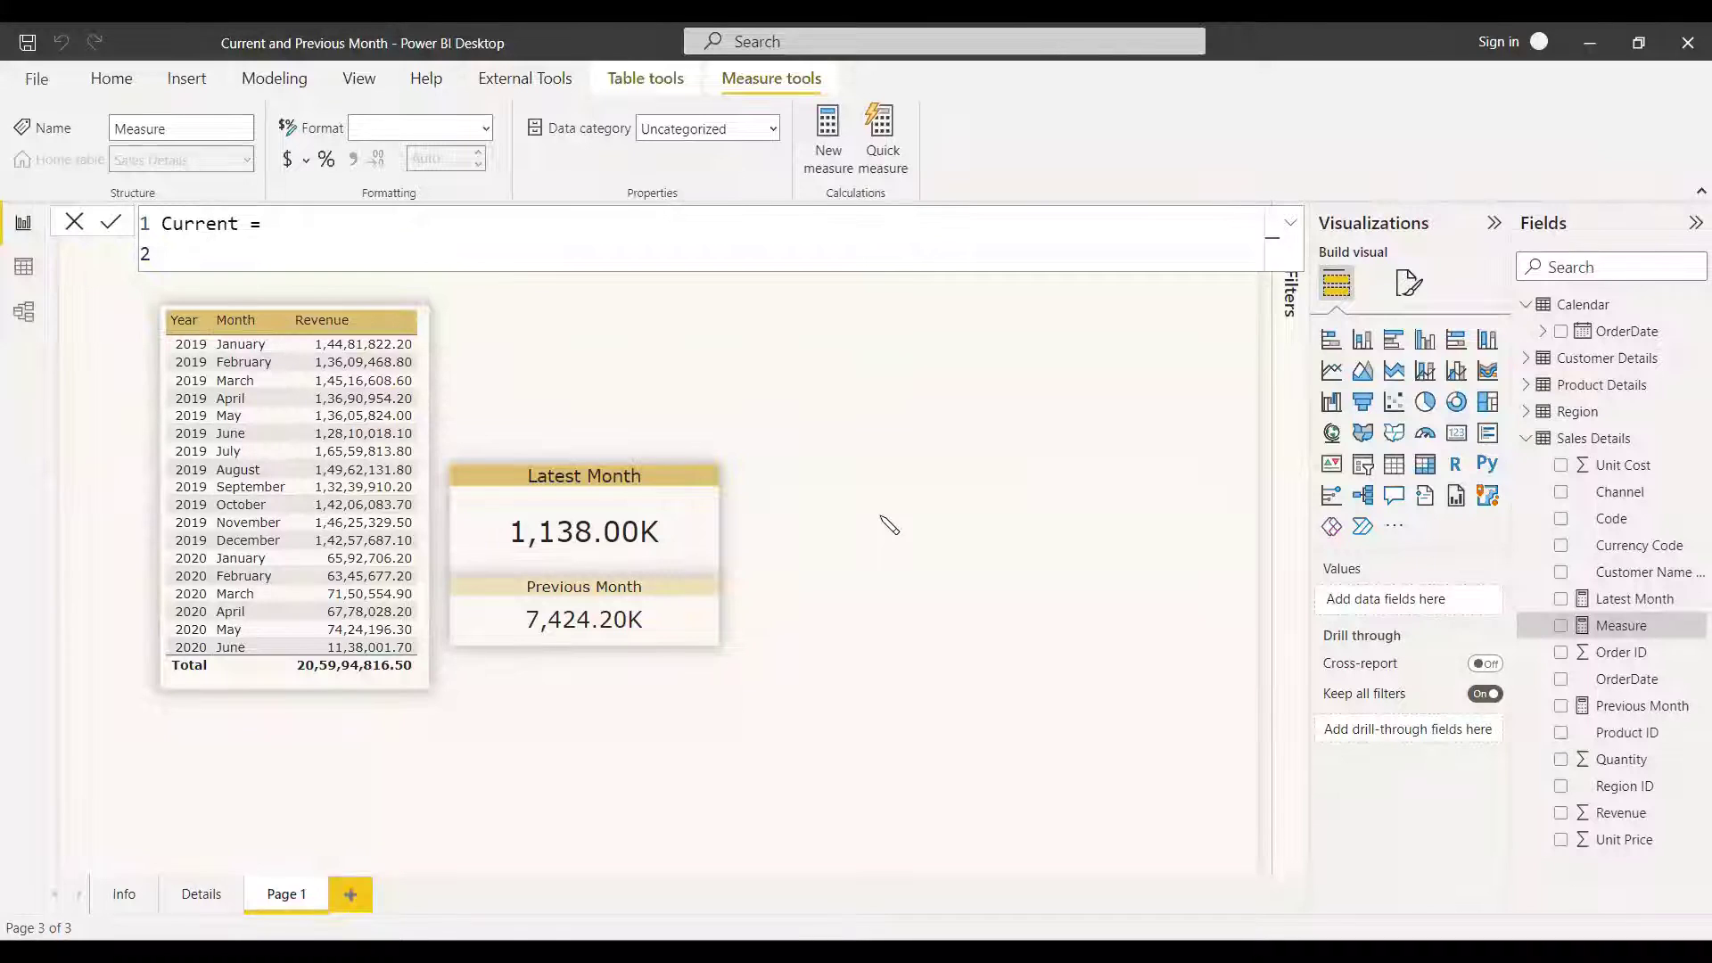
{"action": "type", "text": "CALCULATE(SUM(reve"}
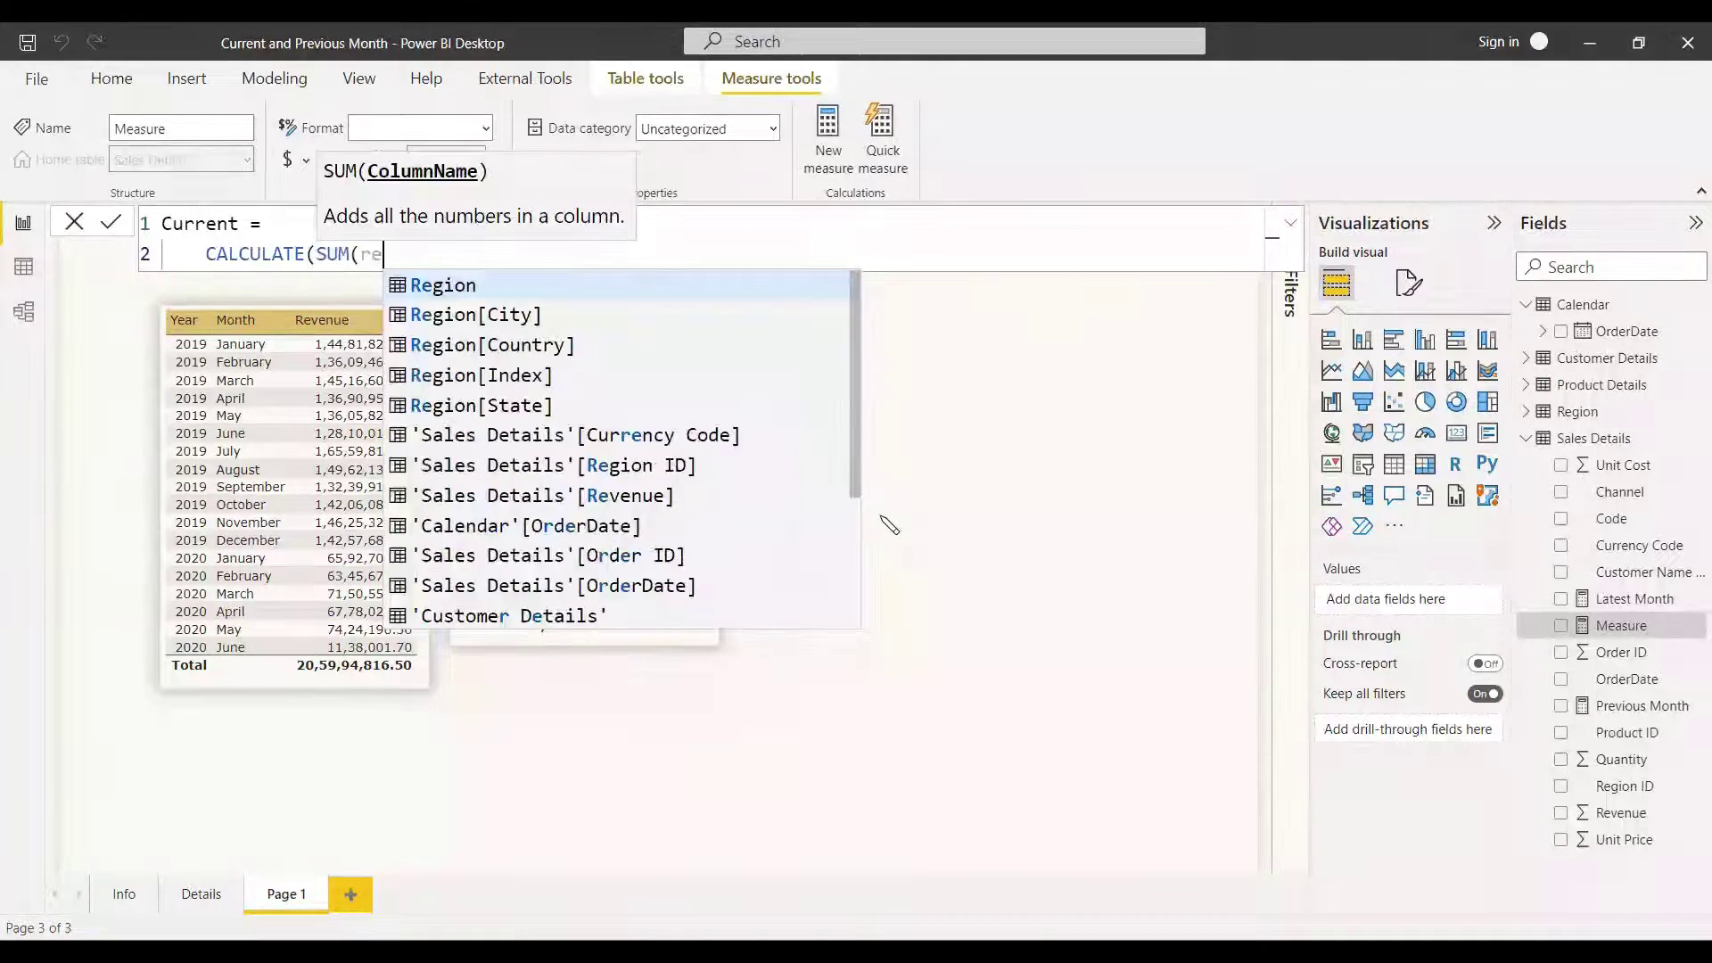
{"action": "key", "text": "Tab"}
{"action": "type", "text": "),"}
- Shift it back with DATEADD('Calendar'[OrderDate], -1, MONTH) and commit the measure
{"action": "key", "text": "shift+Return"}
{"action": "type", "text": "dateadd"}
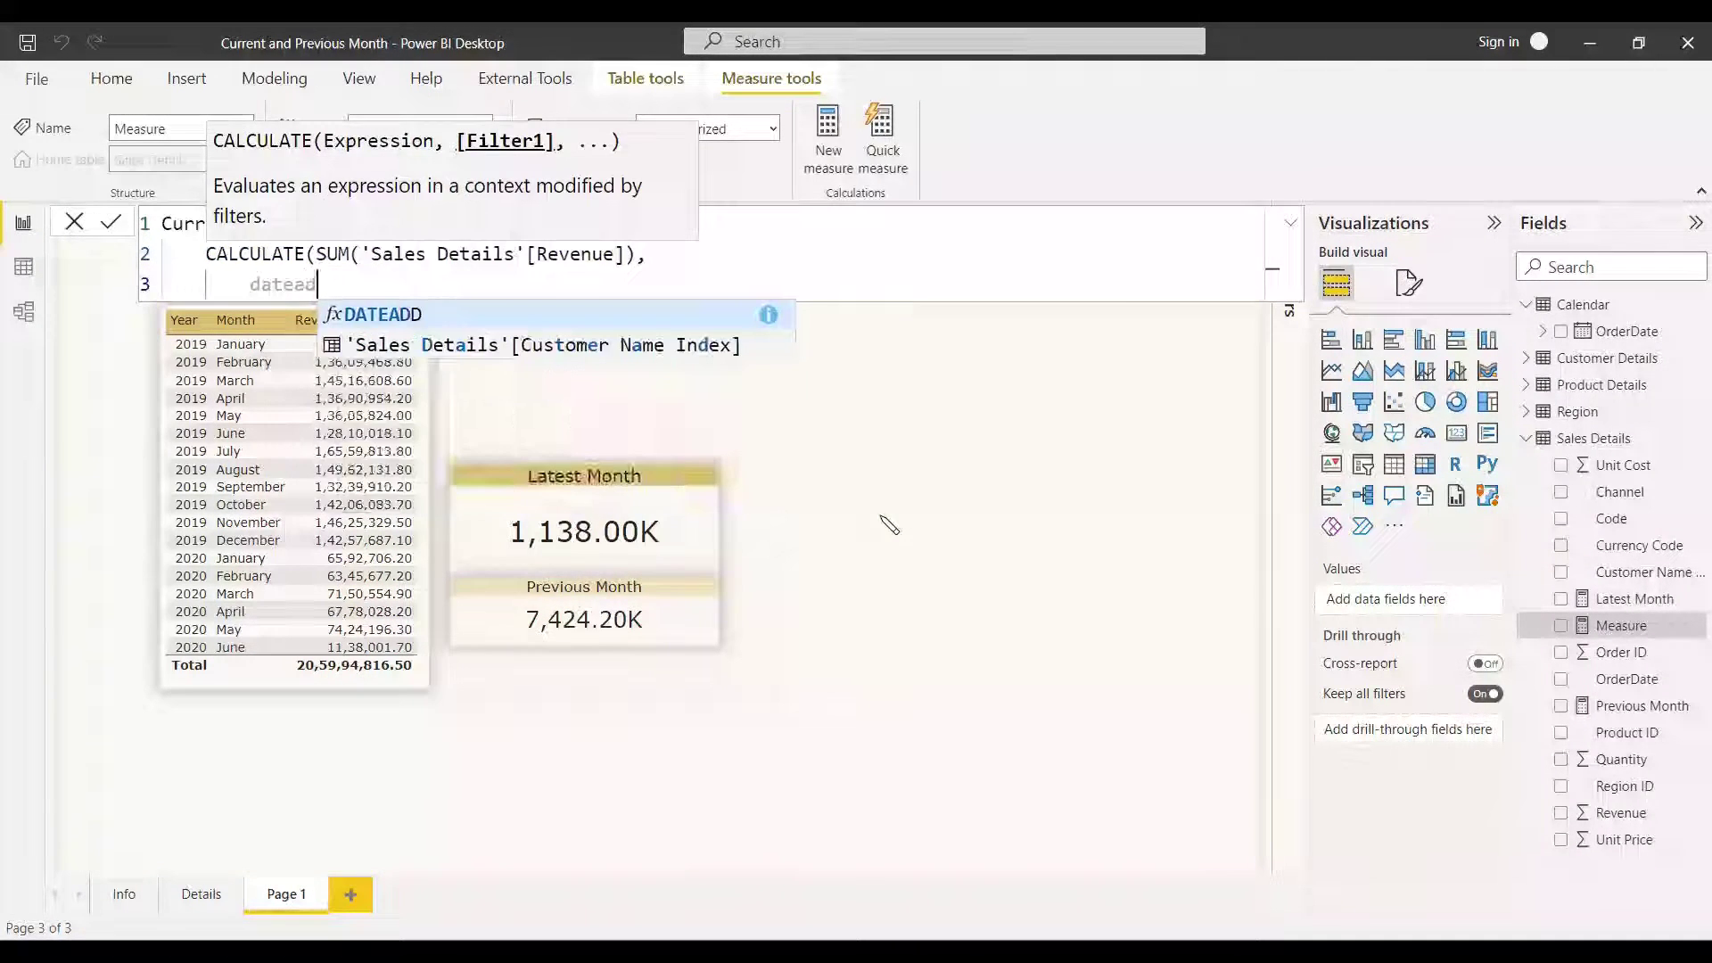
{"action": "key", "text": "Tab"}
{"action": "type", "text": "'cal"}
{"action": "key", "text": "Tab"}
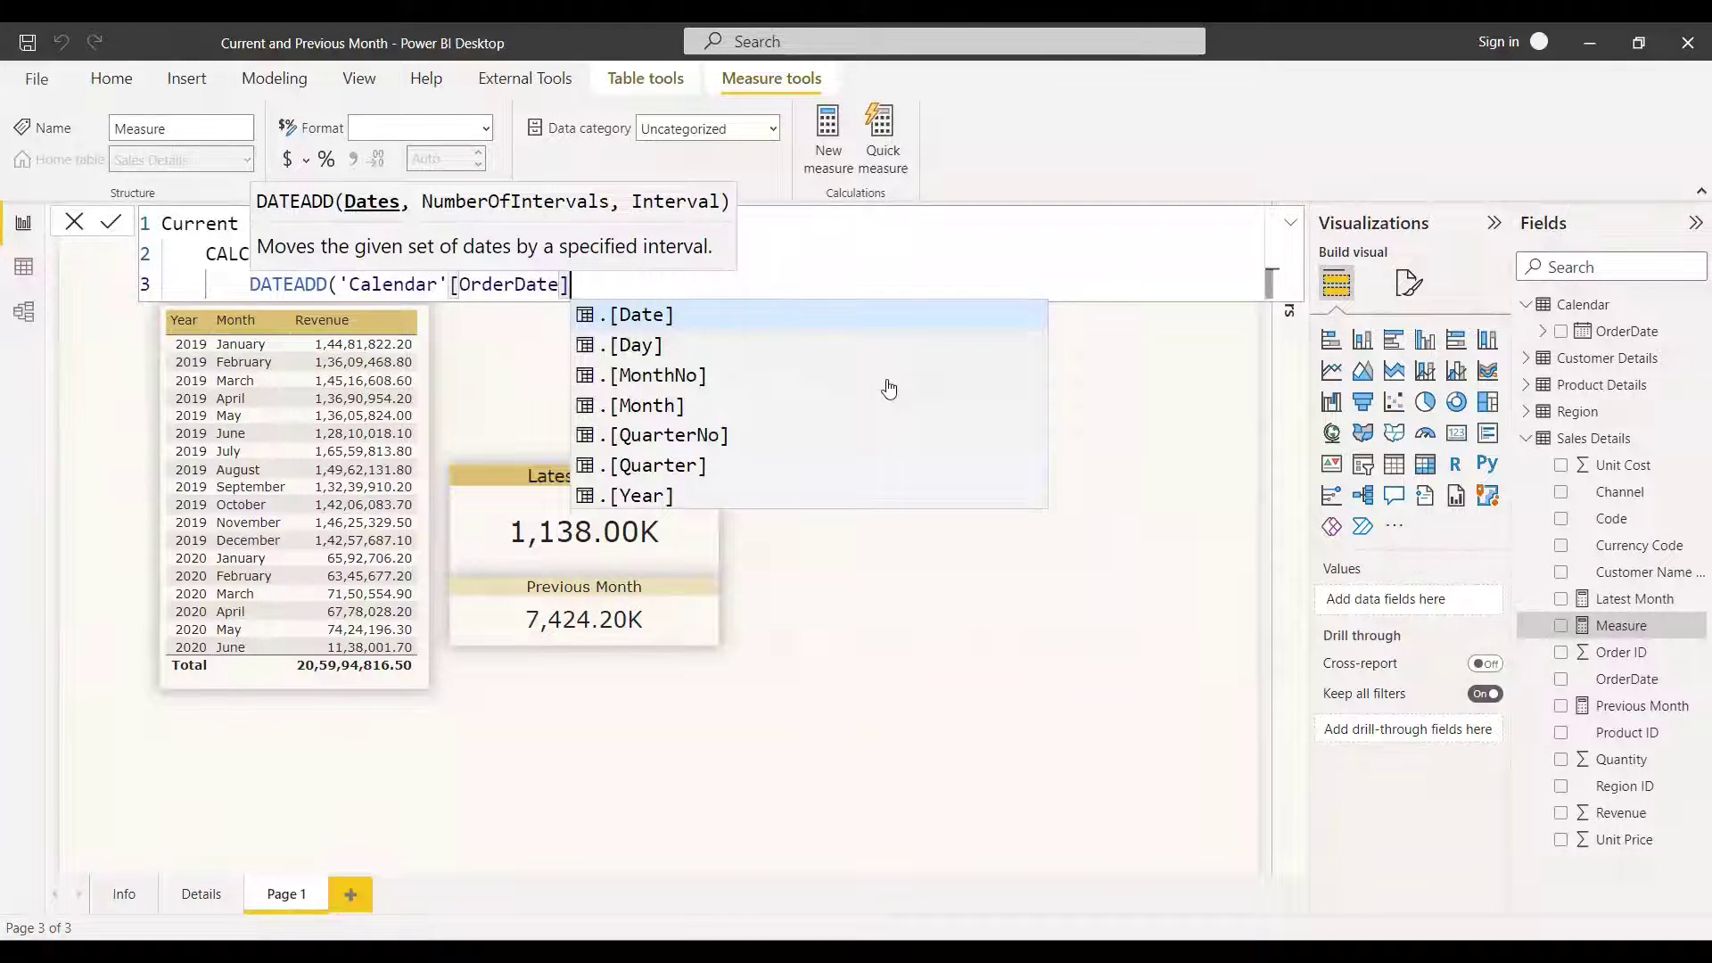
{"action": "type", "text": ", -1, mo"}
{"action": "key", "text": "Tab"}
{"action": "type", "text": "))"}
{"action": "key", "text": "Return"}
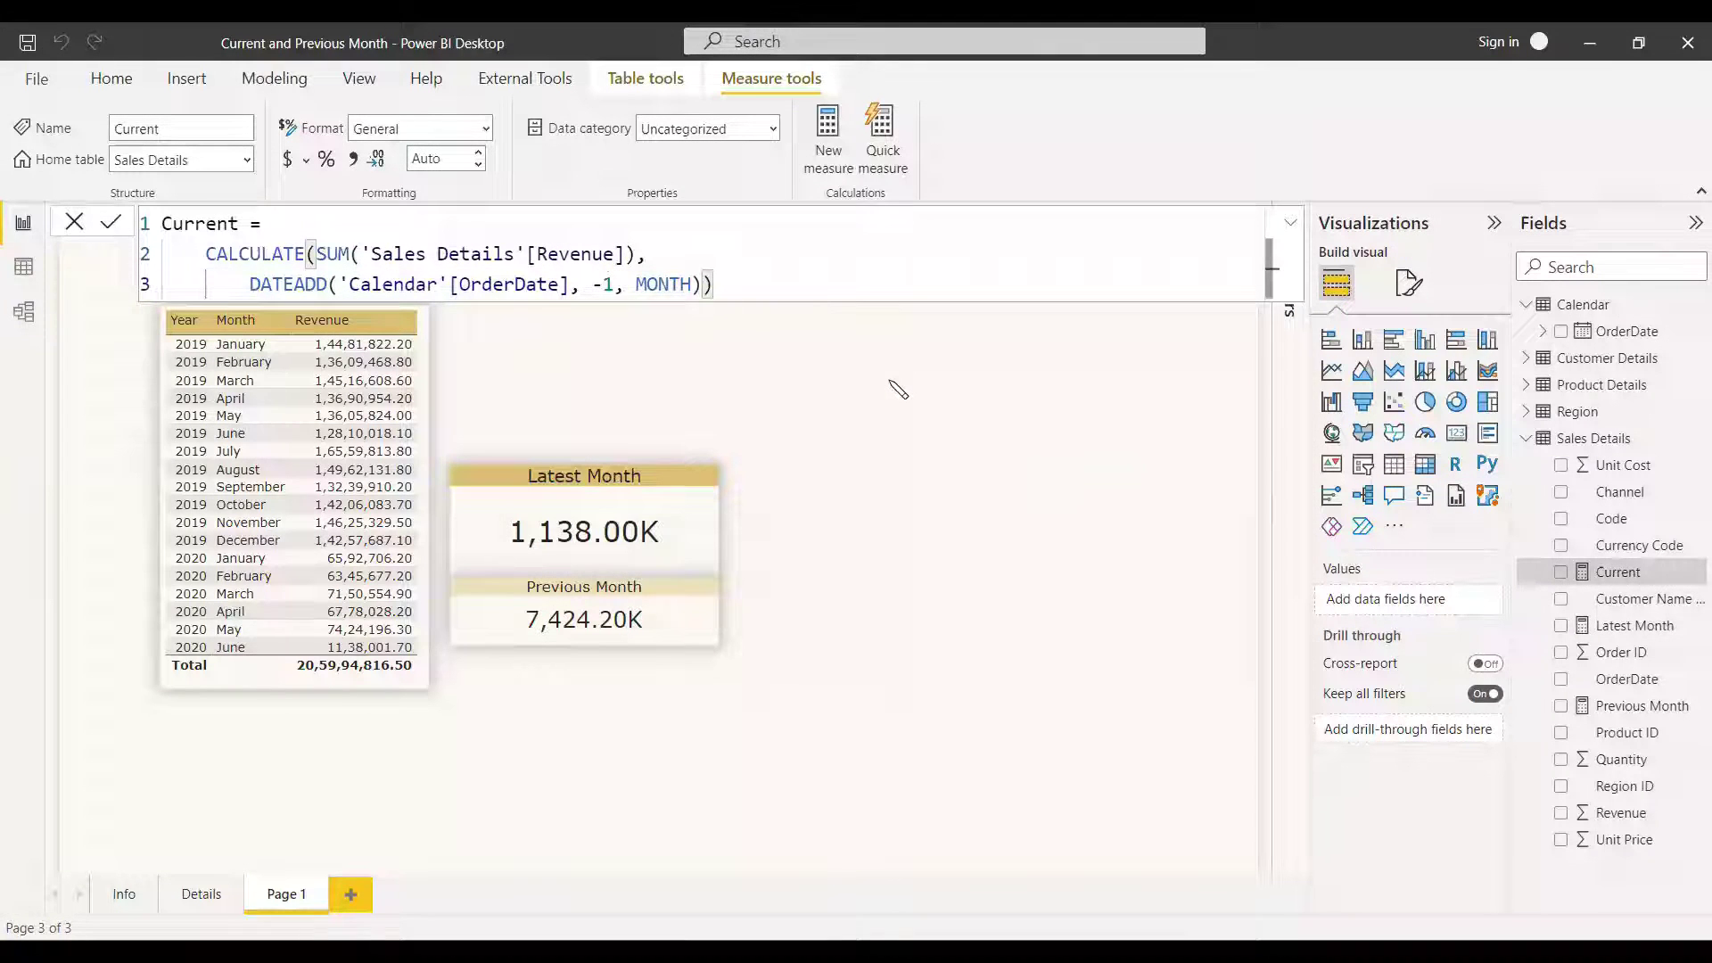
{"action": "left_click", "coordinate": [75, 222]}
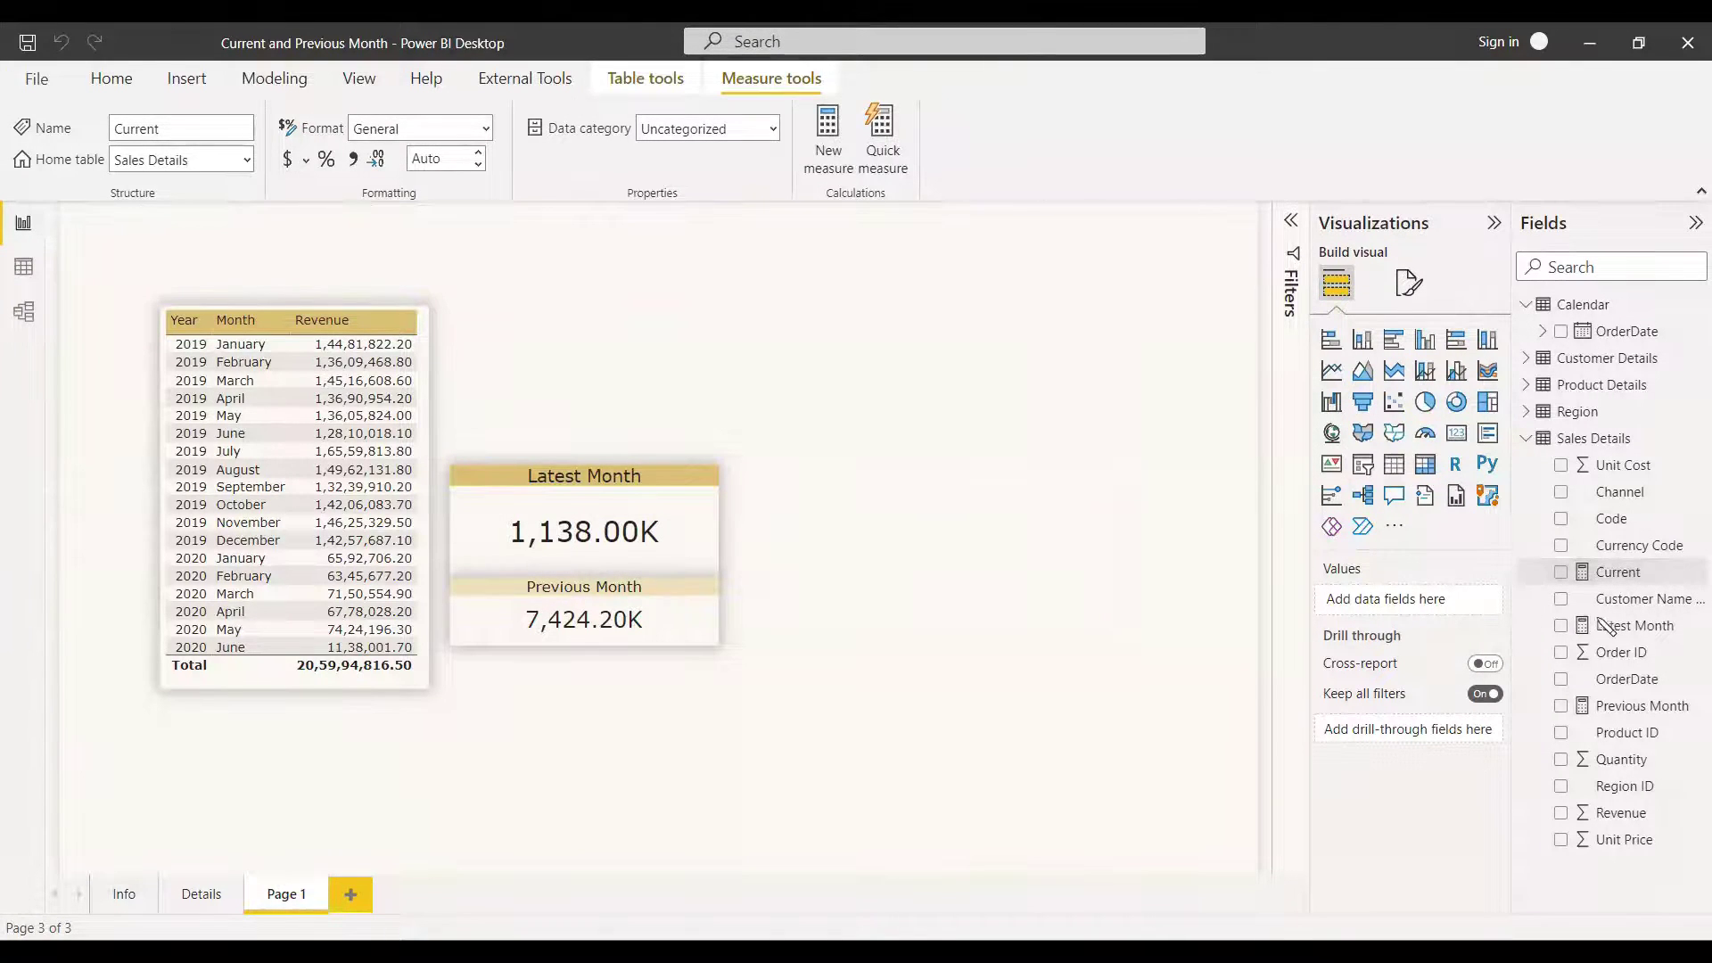
- Place a new card above Latest Month showing the revenue measure, 2,05,994.82K
{"action": "left_click", "coordinate": [1456, 433]}
{"action": "left_click_drag", "start_coordinate": [303, 772], "coordinate": [626, 375]}
{"action": "left_click", "coordinate": [1561, 572]}
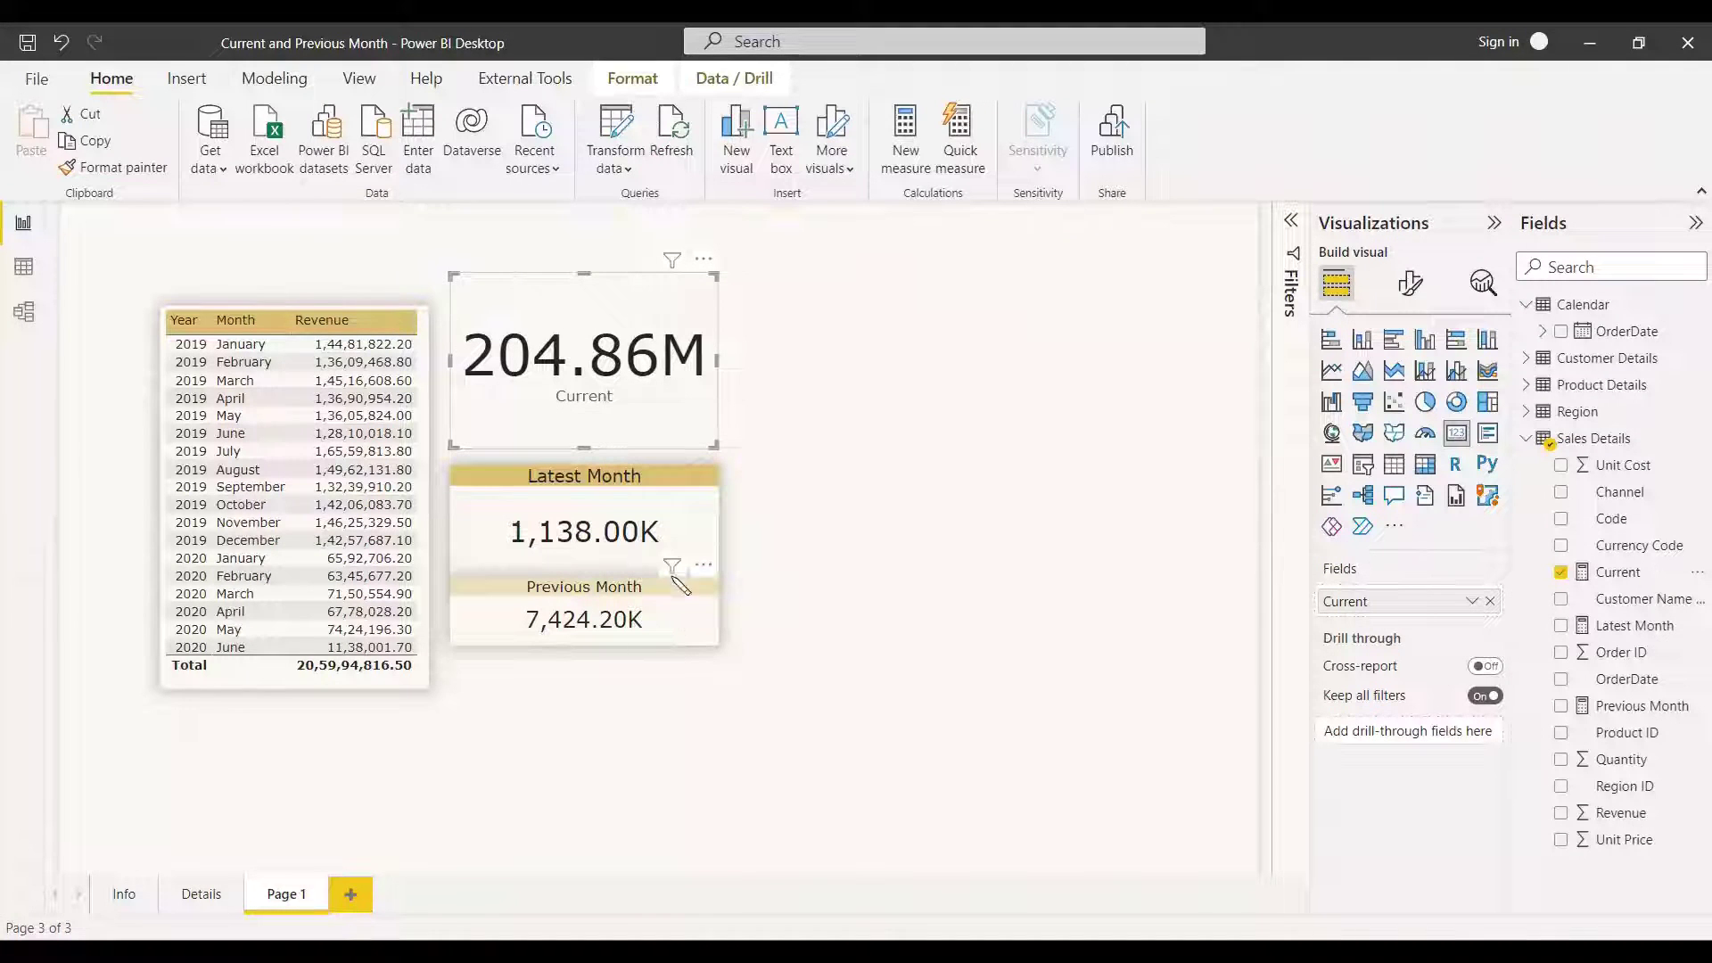
{"action": "mouse_move", "coordinate": [683, 582]}
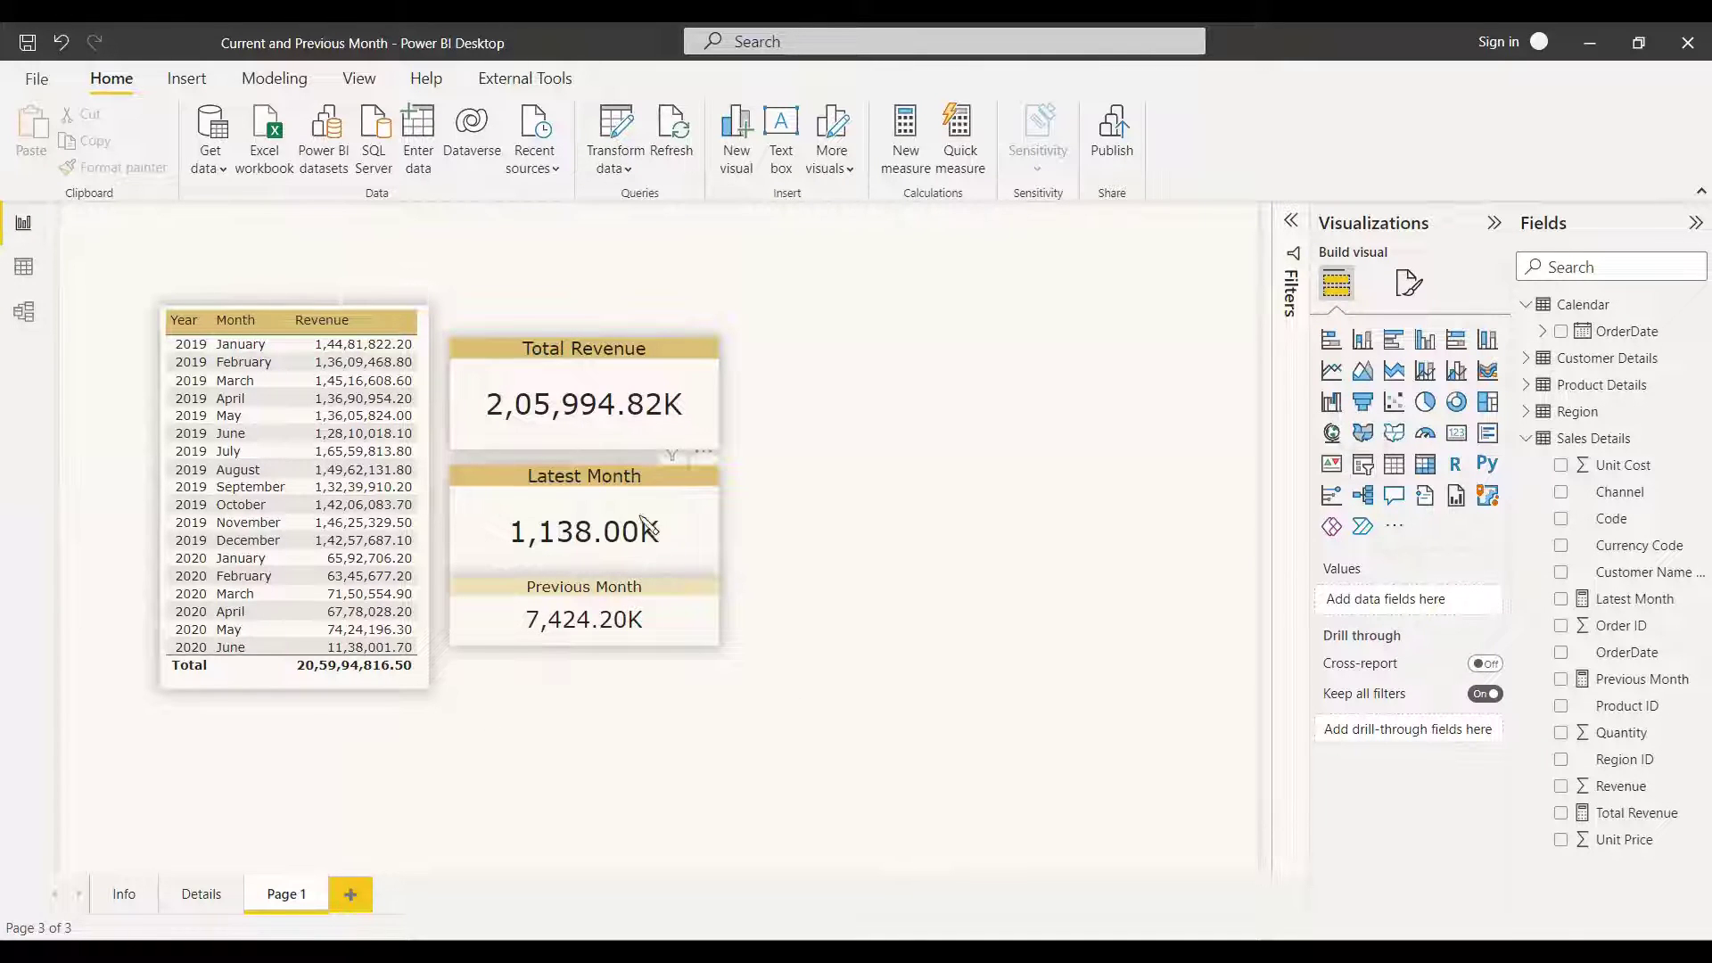
- Add an OrderDate slicer as a Year, Month hierarchy list without Quarter and Day
{"action": "left_click", "coordinate": [1365, 482]}
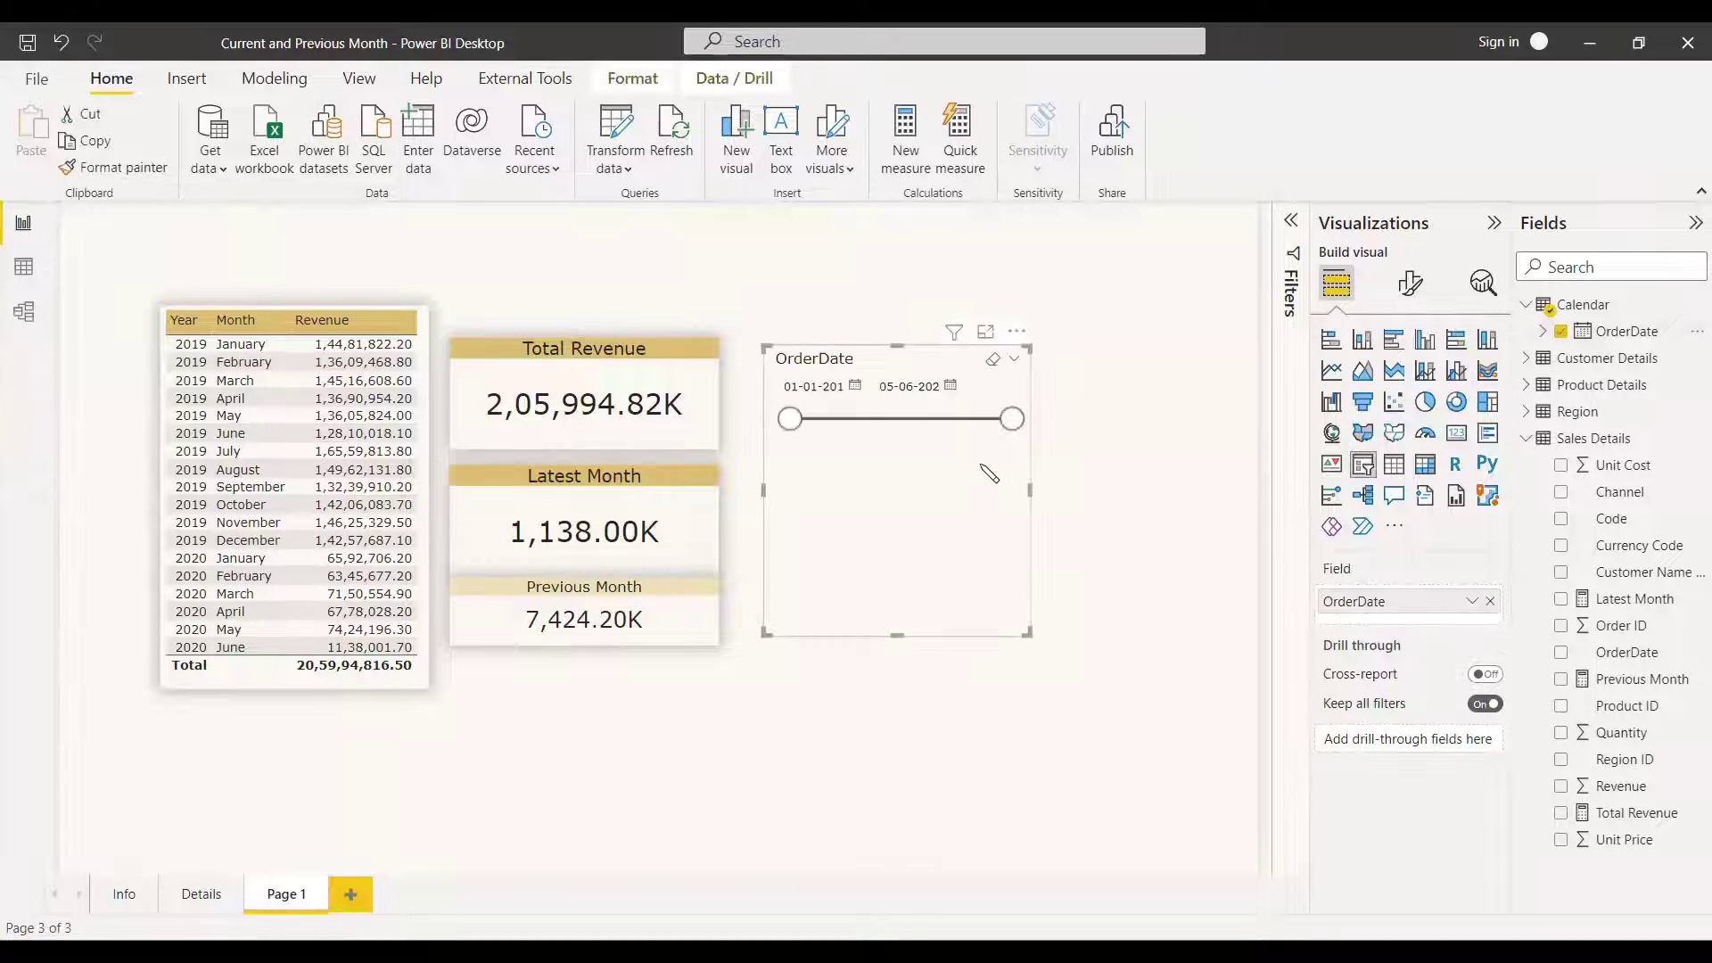
{"action": "left_click", "coordinate": [1472, 601]}
{"action": "left_click", "coordinate": [1485, 646]}
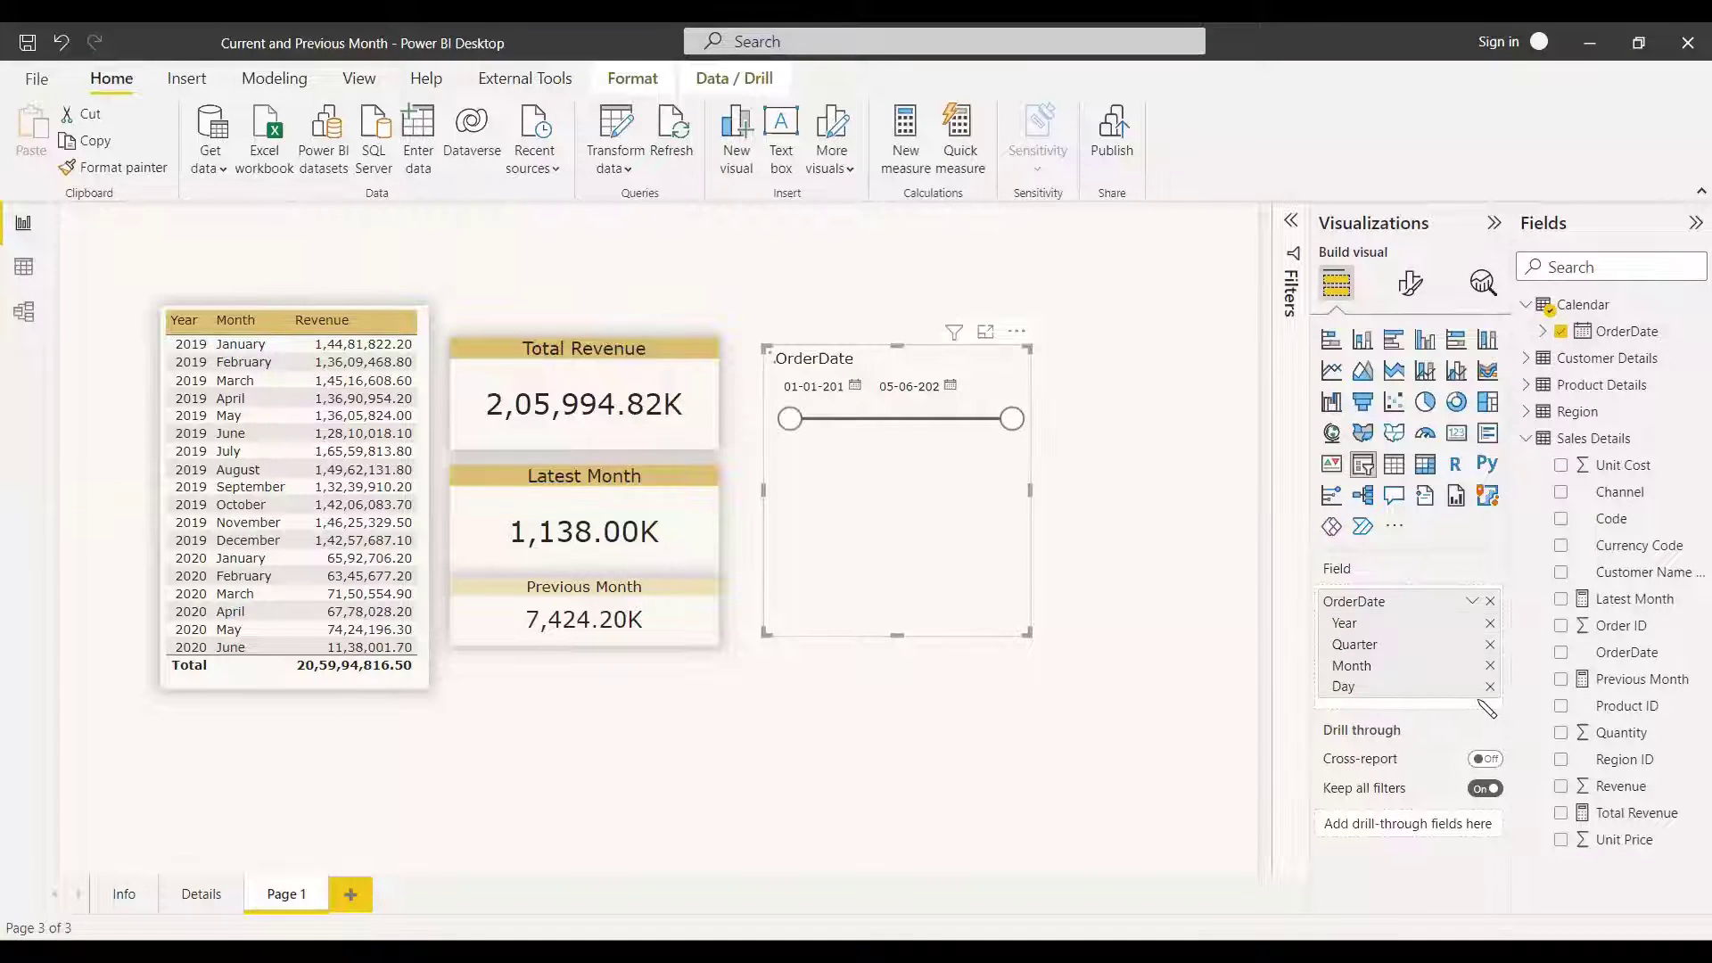
{"action": "left_click", "coordinate": [1490, 644]}
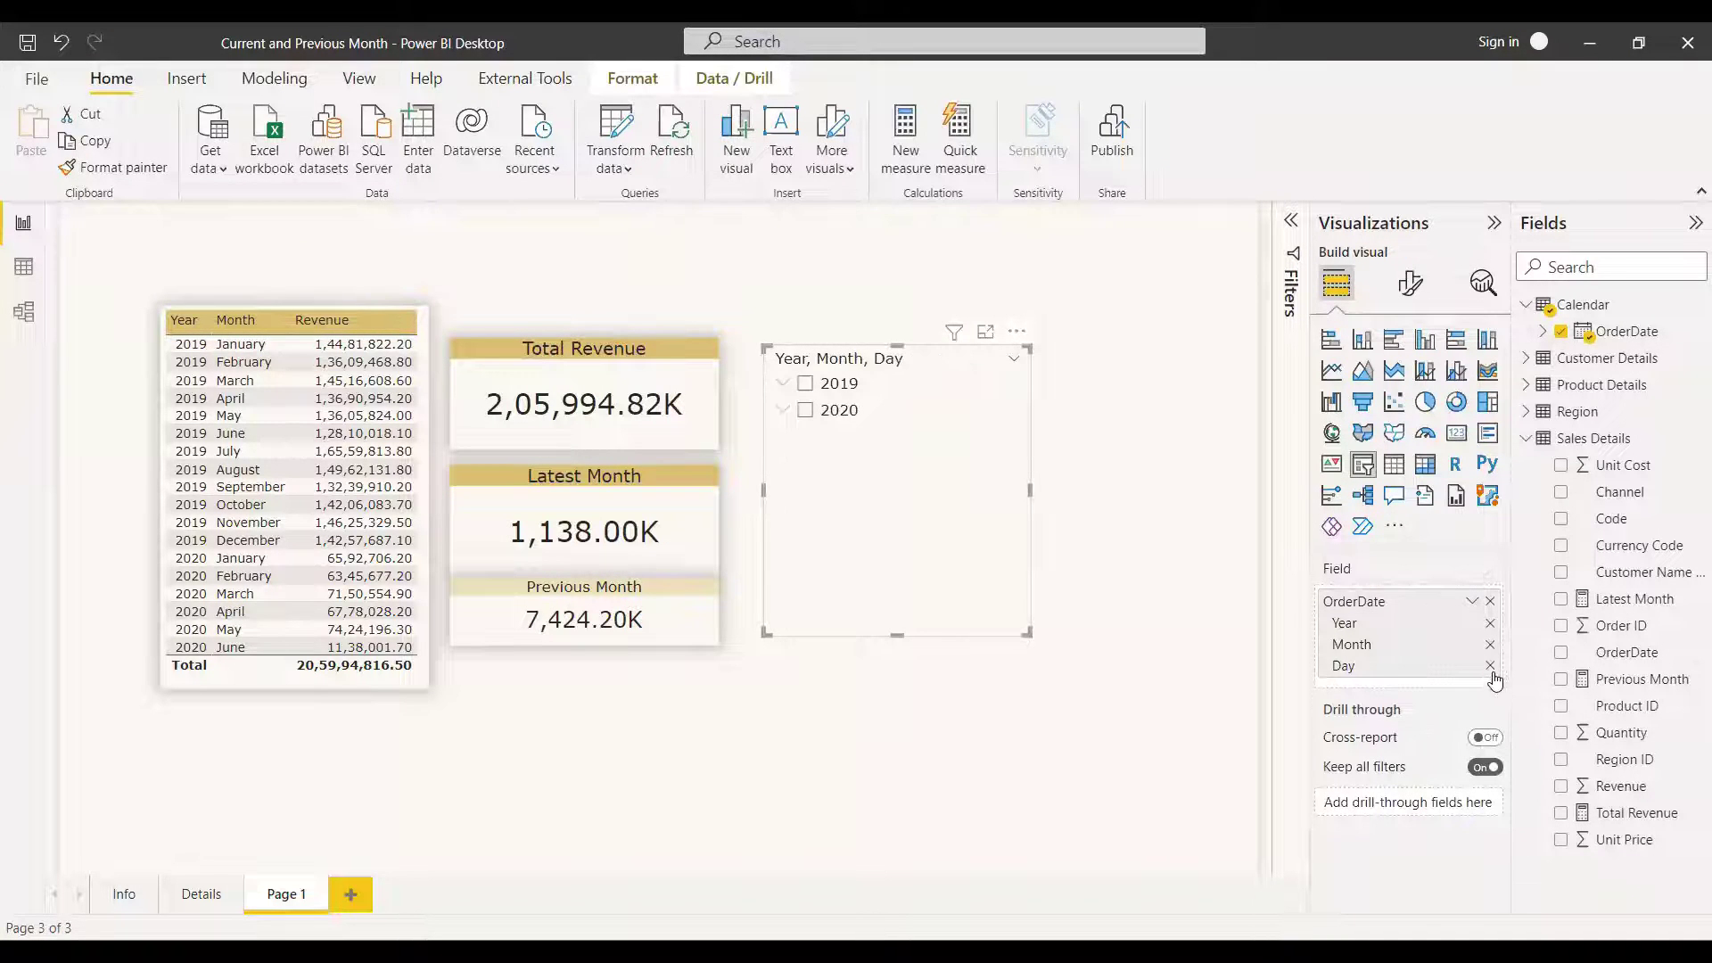
{"action": "left_click", "coordinate": [1490, 666]}
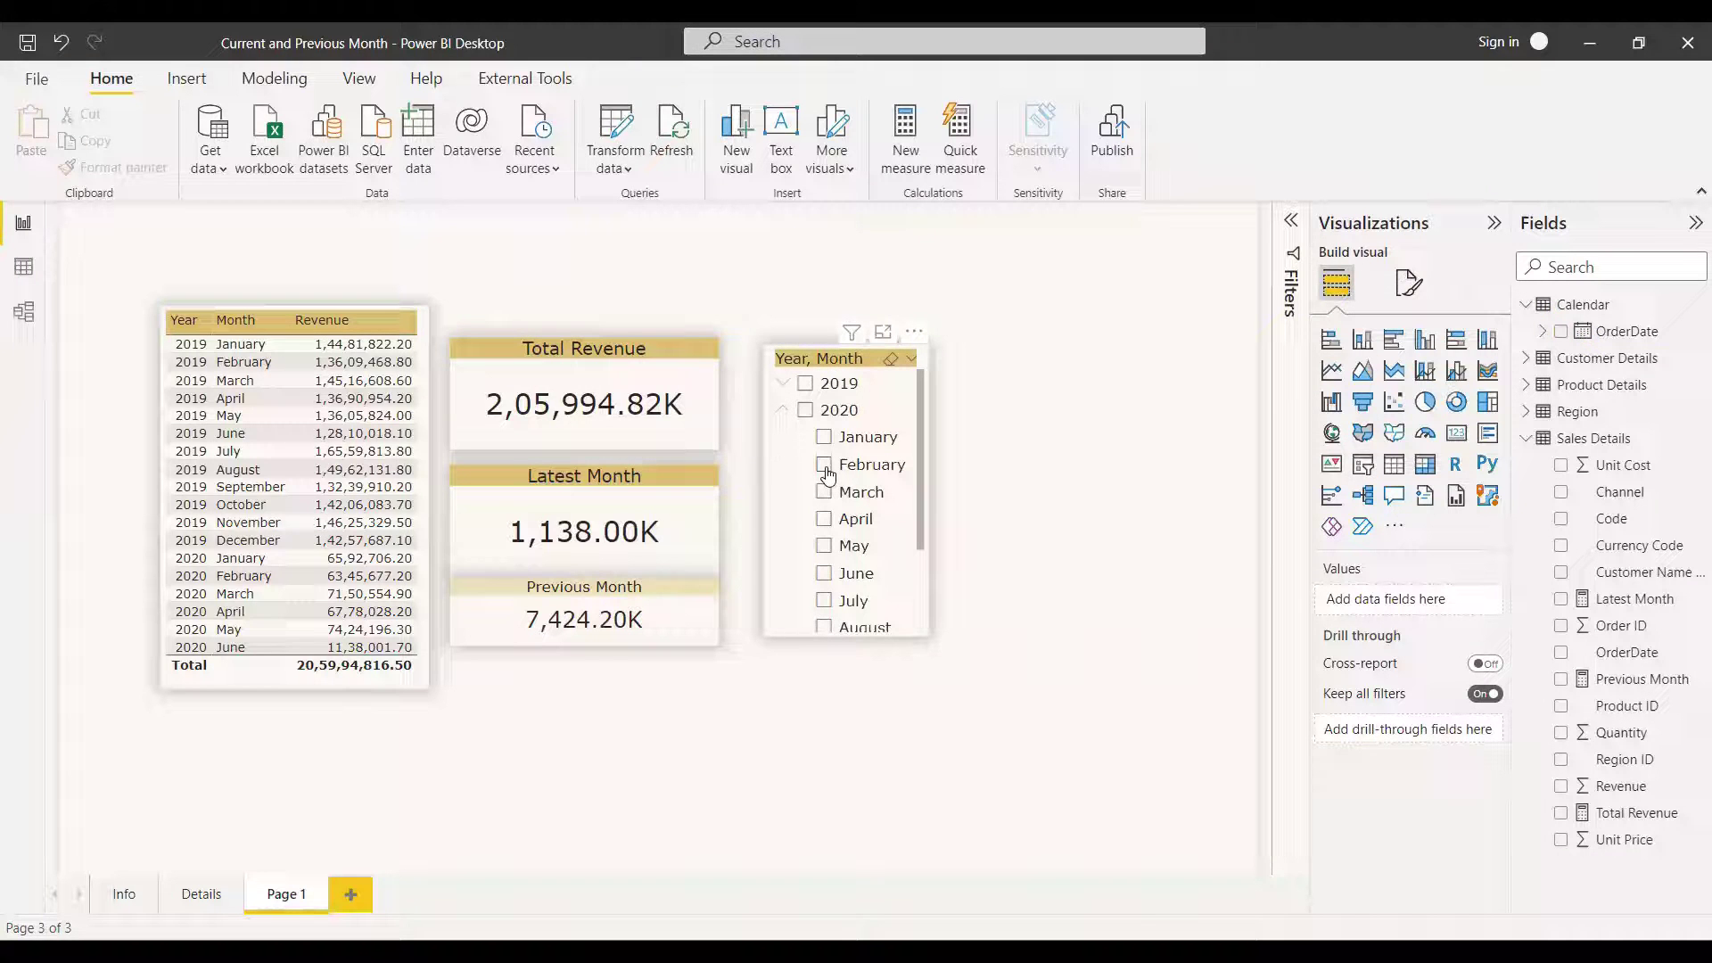
- Test the slicer on February 2020, clear the selection, and widen the slicer slightly
{"action": "left_click", "coordinate": [827, 473]}
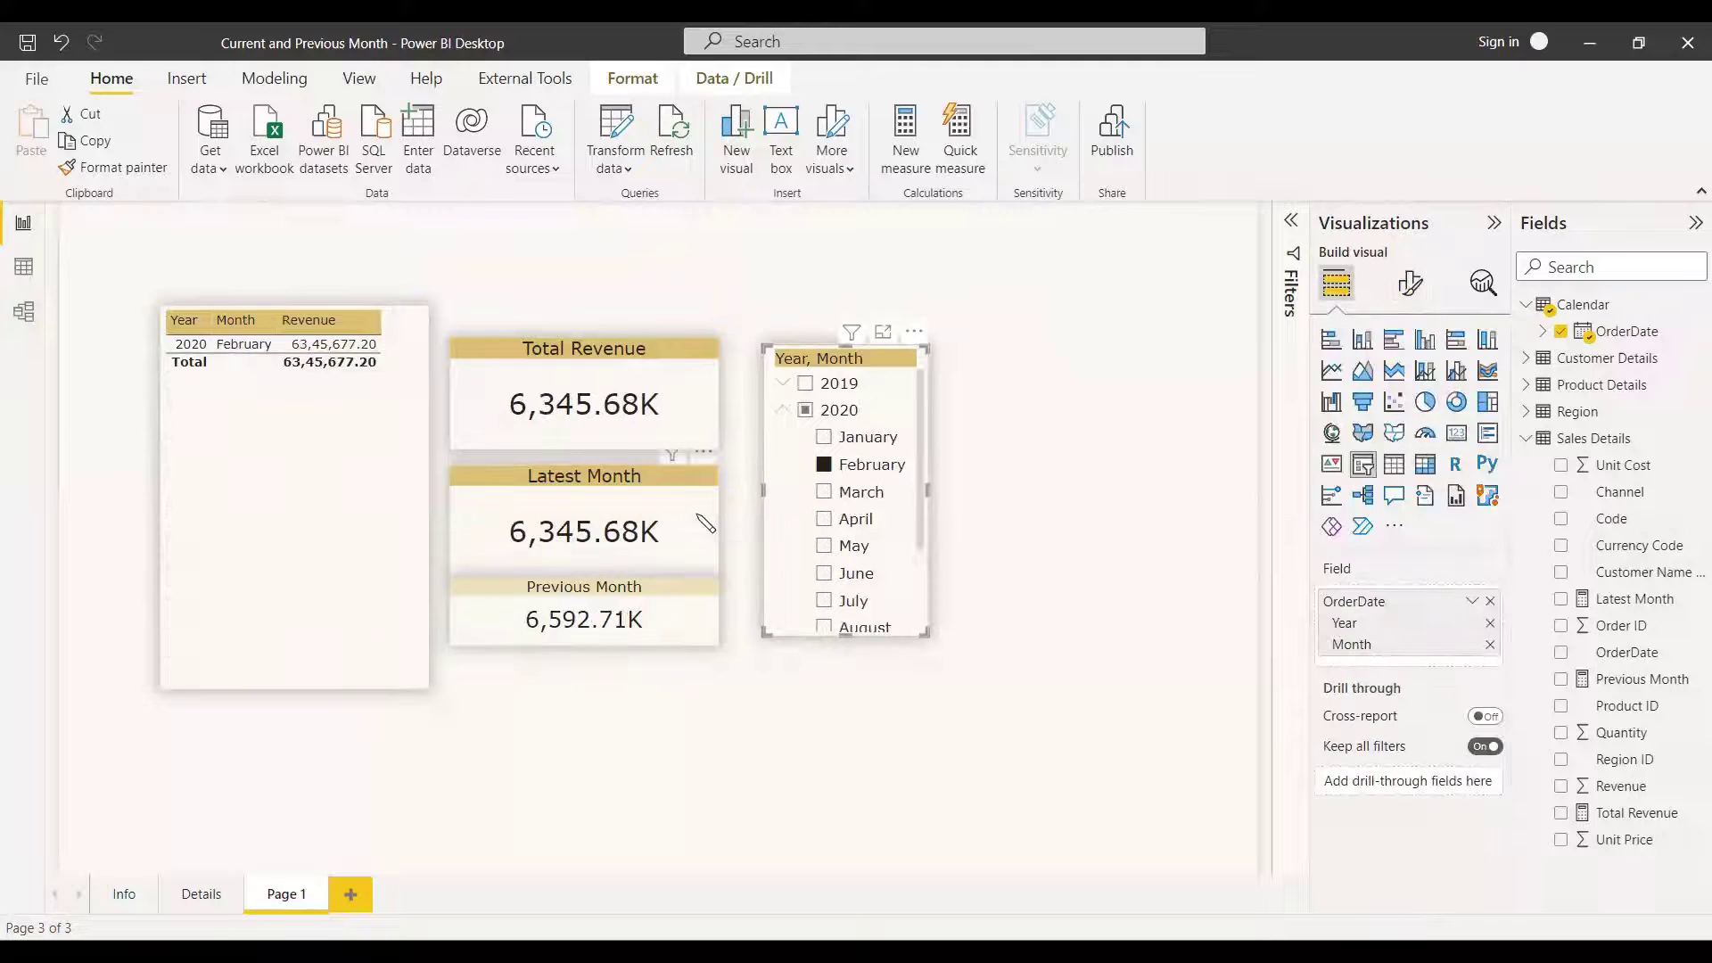
{"action": "left_click", "coordinate": [826, 467]}
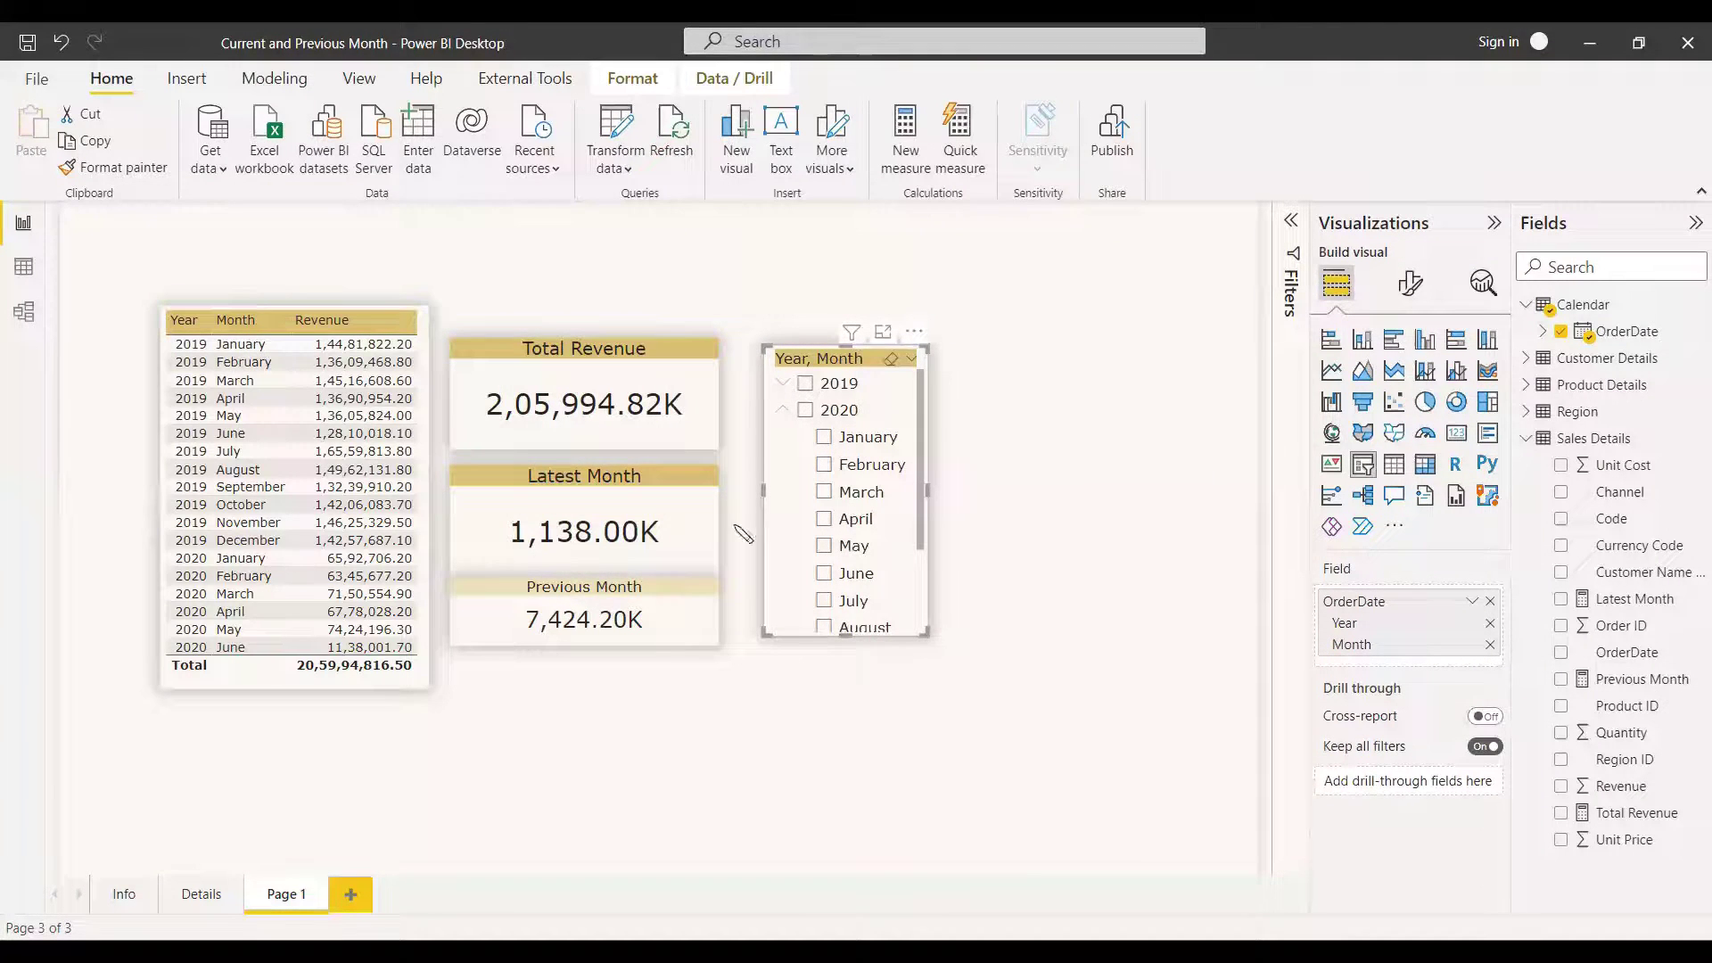
{"action": "left_click_drag", "start_coordinate": [929, 488], "coordinate": [943, 491]}
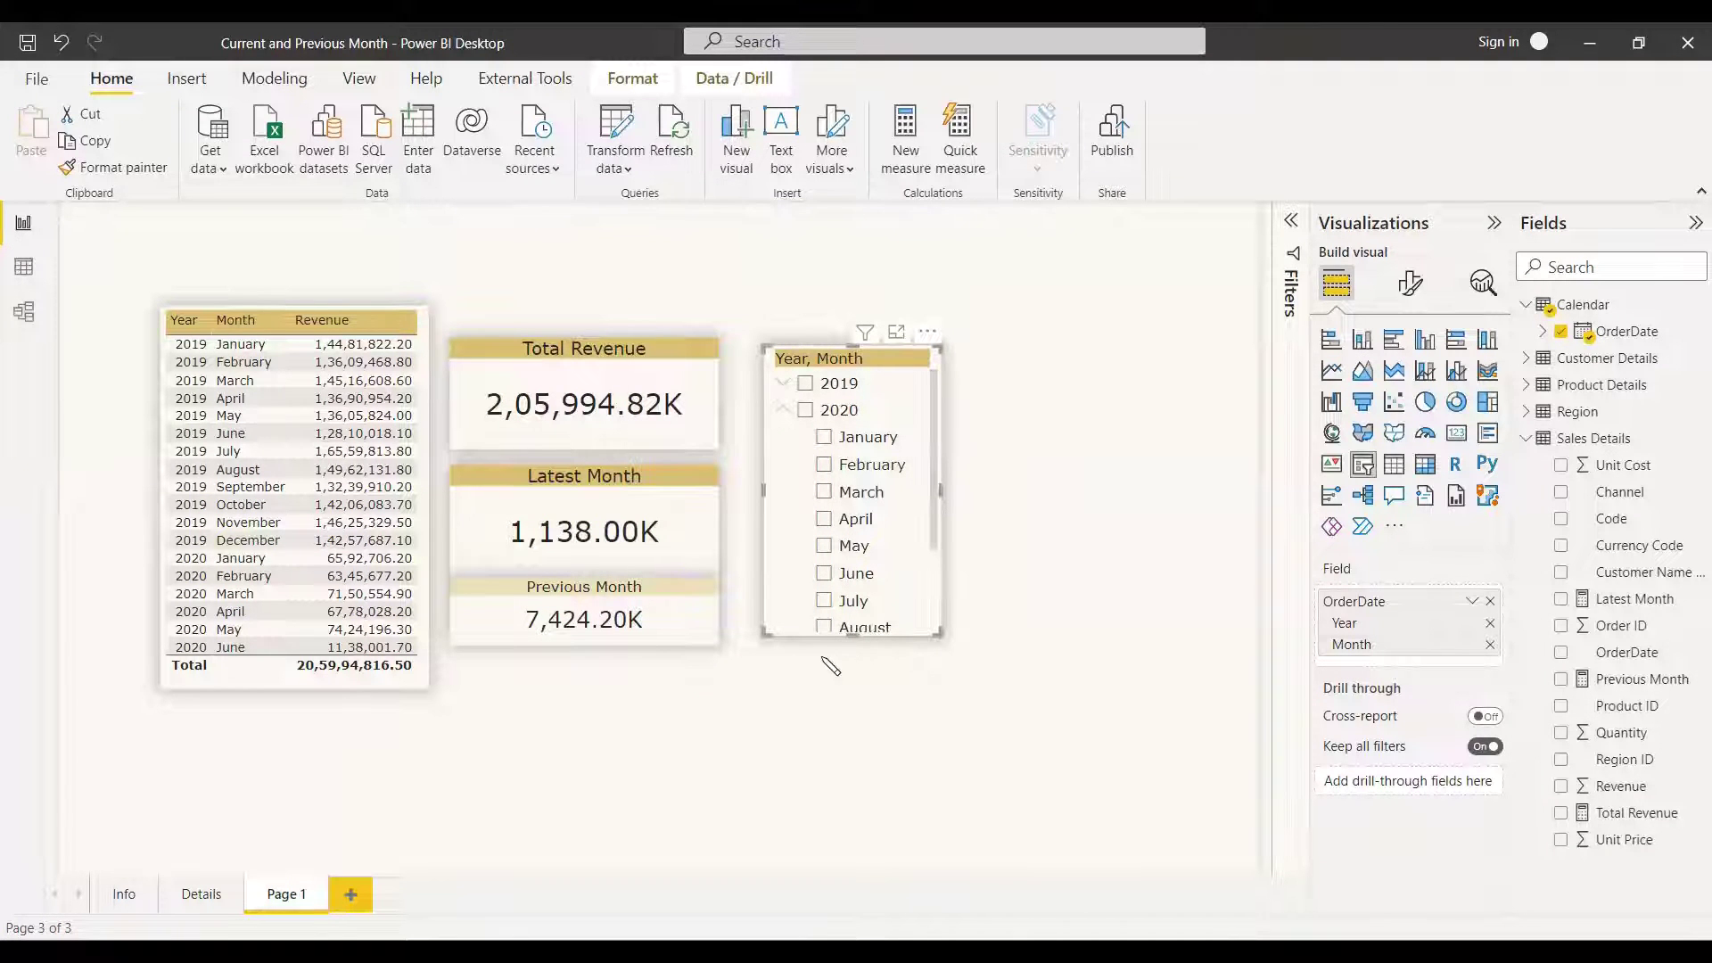
{"action": "left_click", "coordinate": [555, 688]}
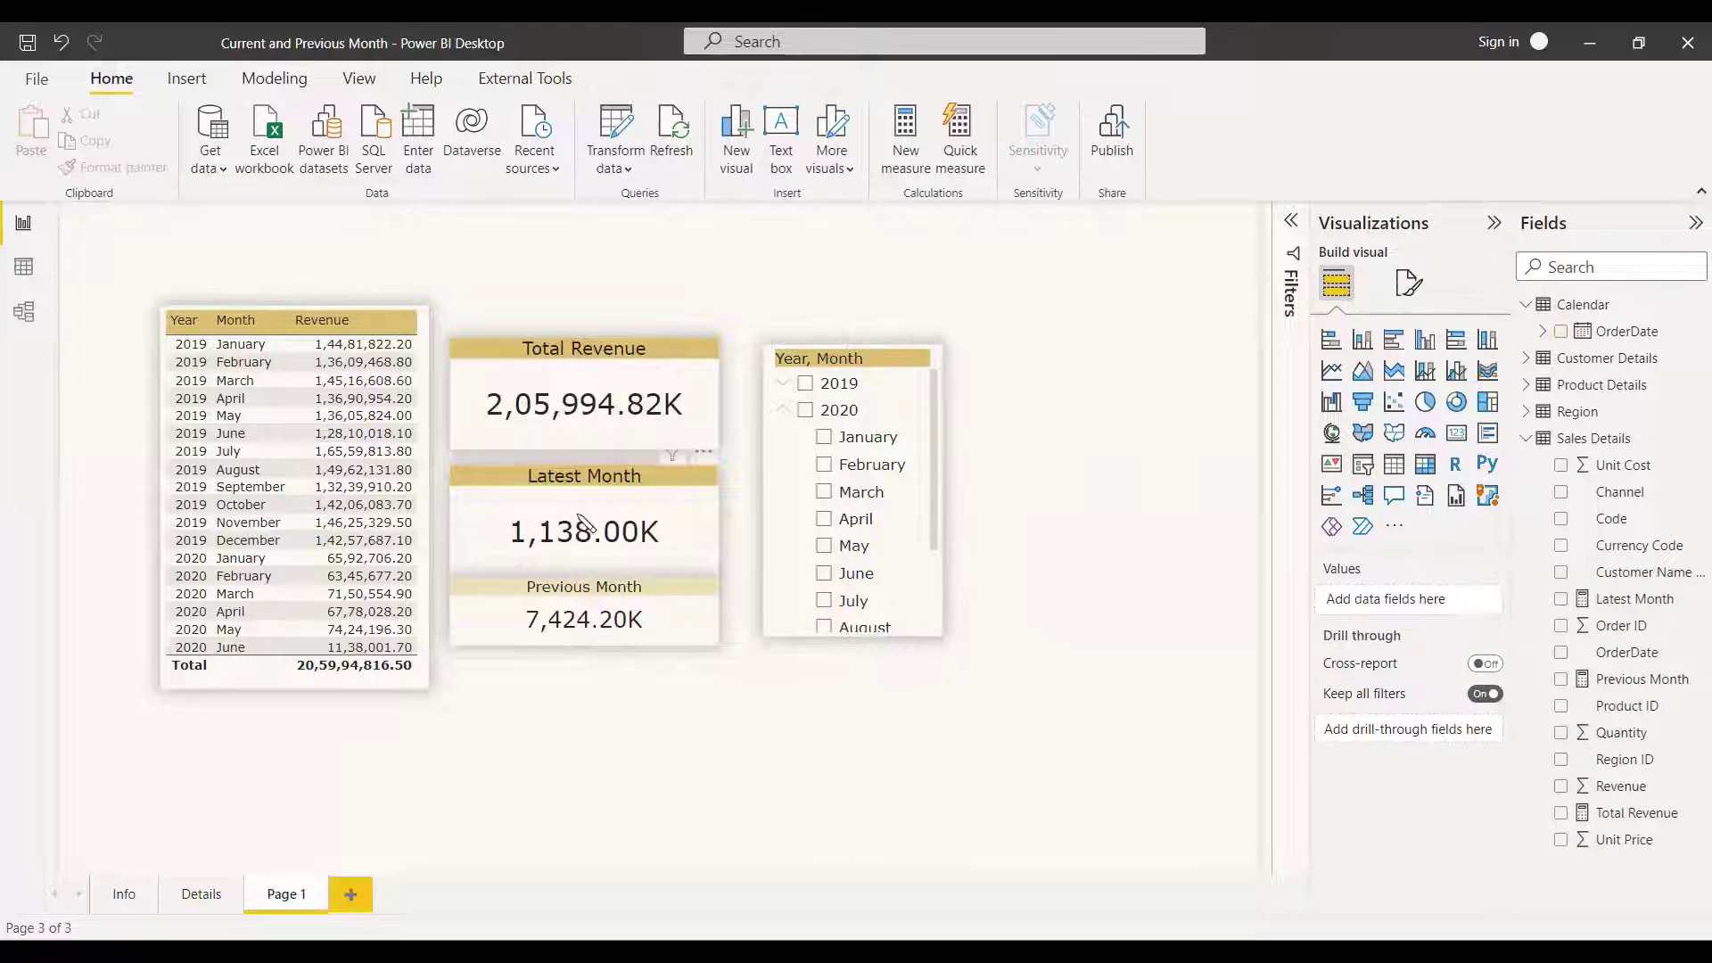